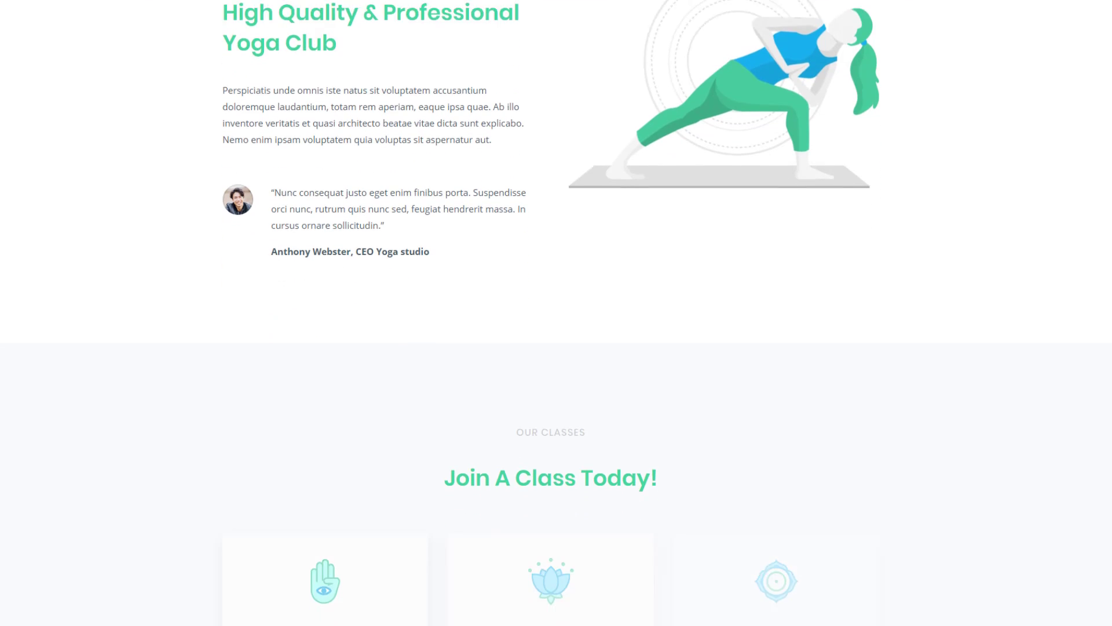
Review the yoga homepage from the classes section to Meet Our Team and open the first instructor's profile
scroll(556, 312, "down", 7)
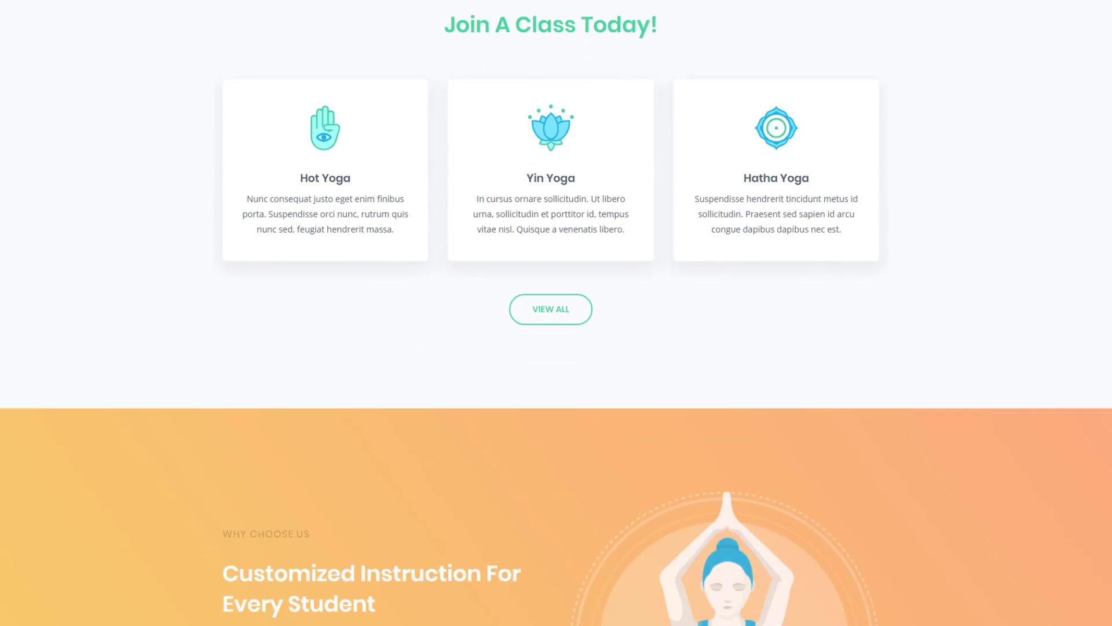
scroll(556, 313, "down", 7)
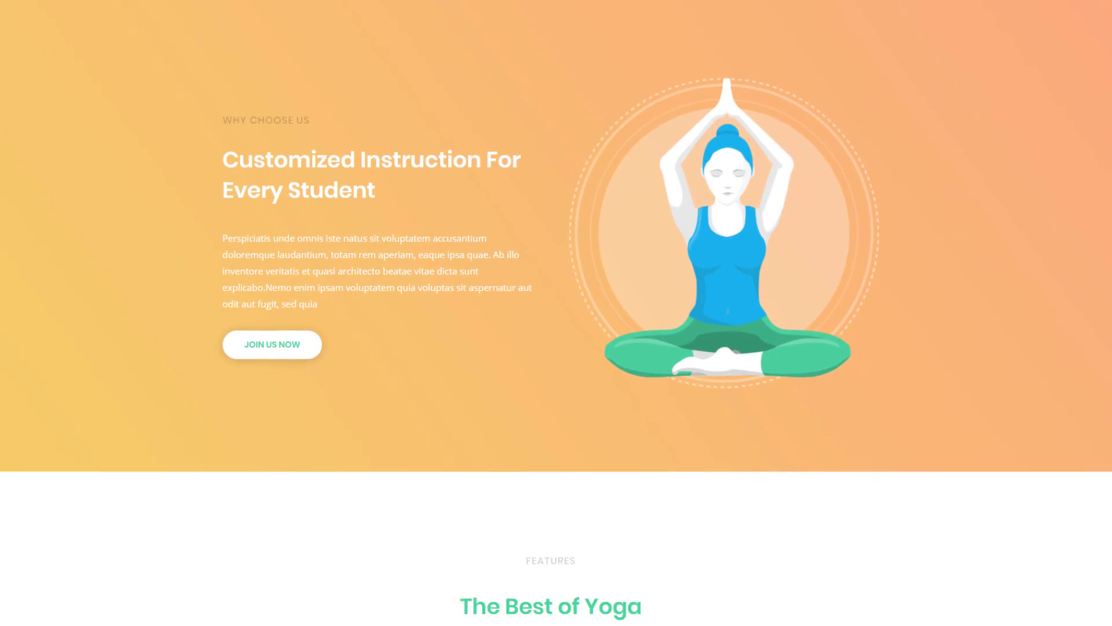
scroll(556, 313, "down", 9)
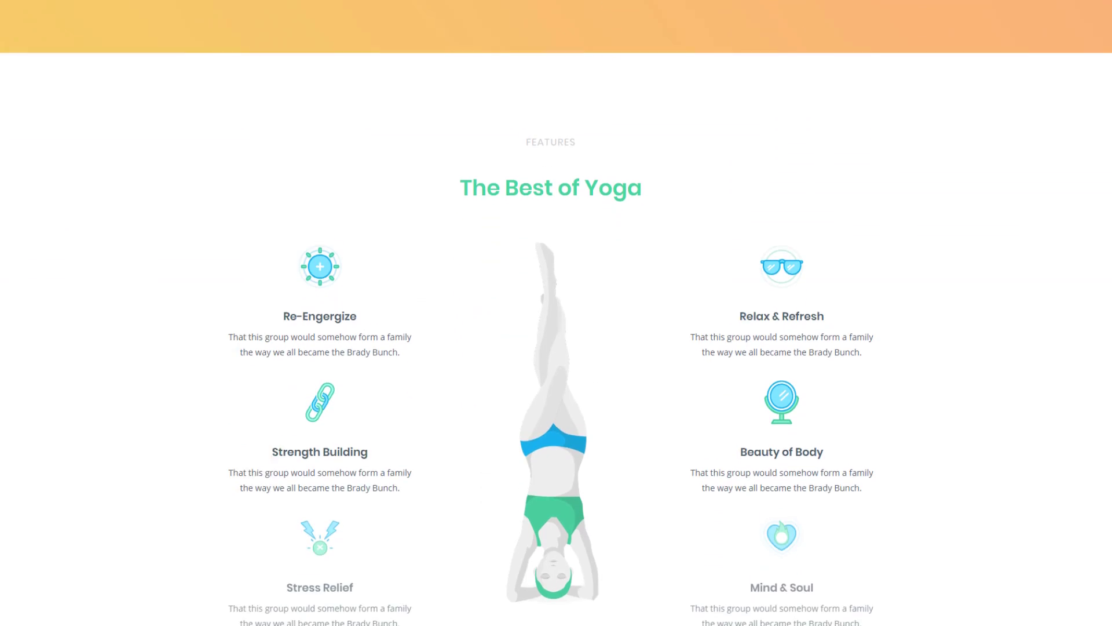
scroll(556, 313, "down", 5)
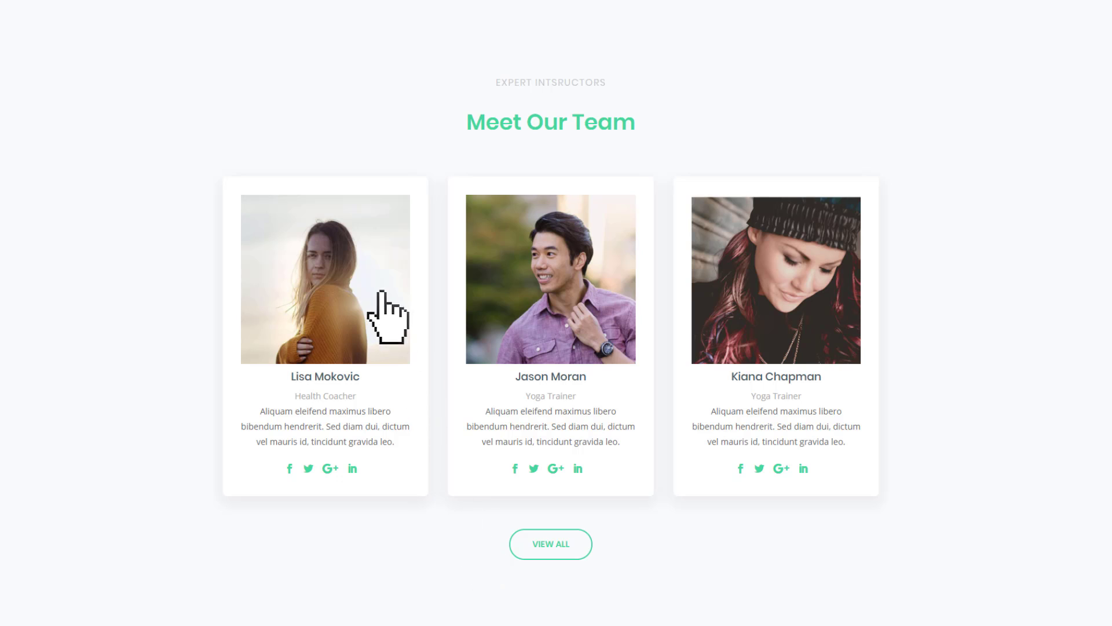
left_click(375, 272)
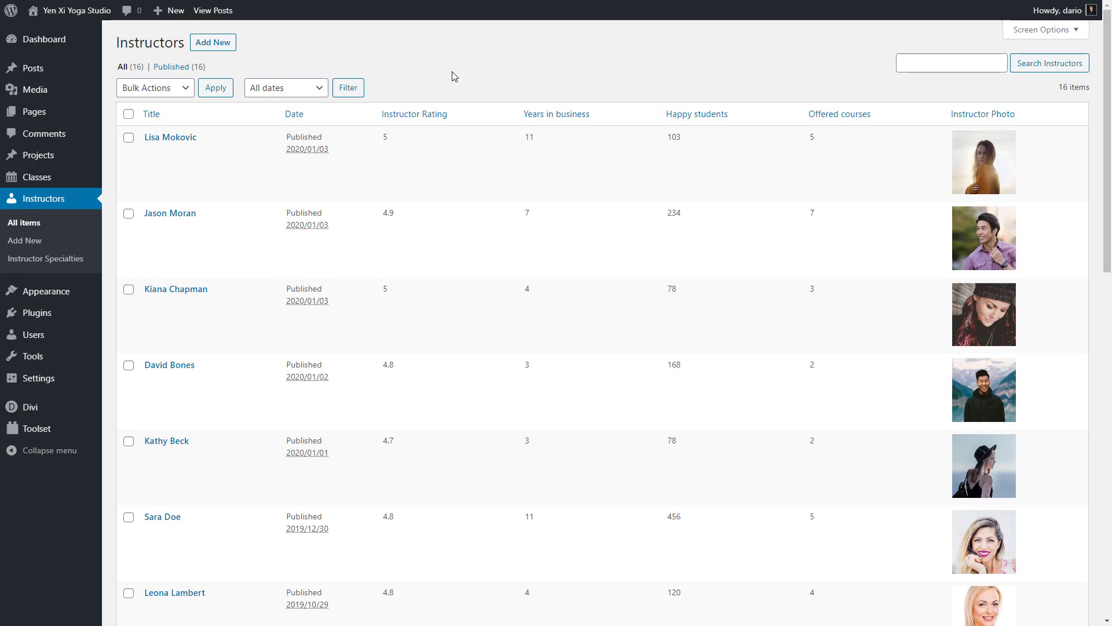
Open the first instructor's entry in the Instructors list and examine its custom fields
left_click(173, 141)
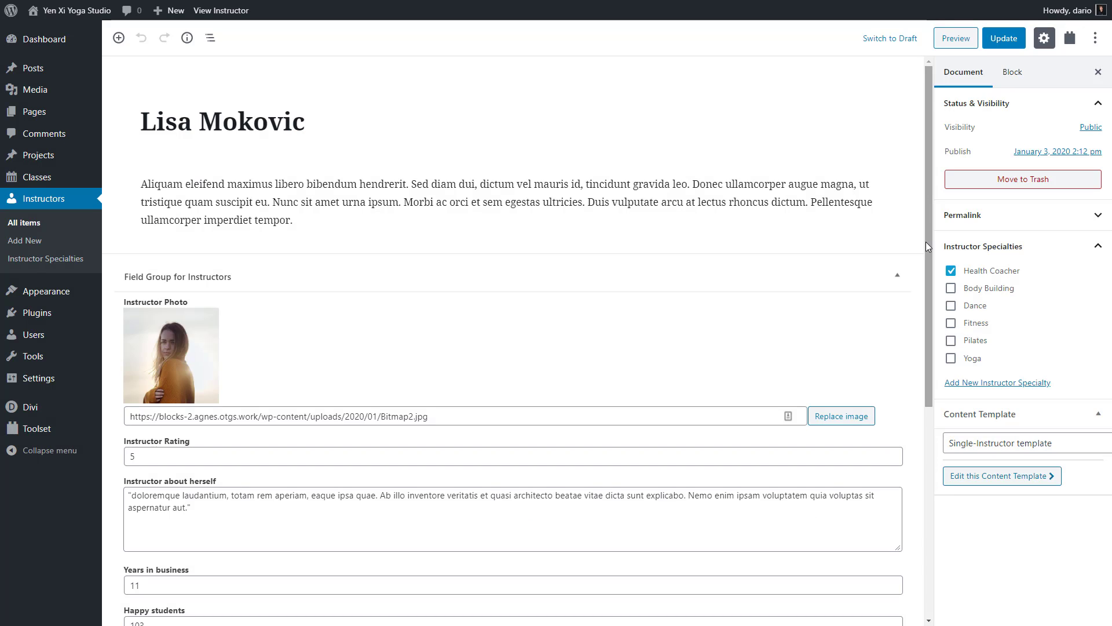
scroll(926, 242, "down", 3)
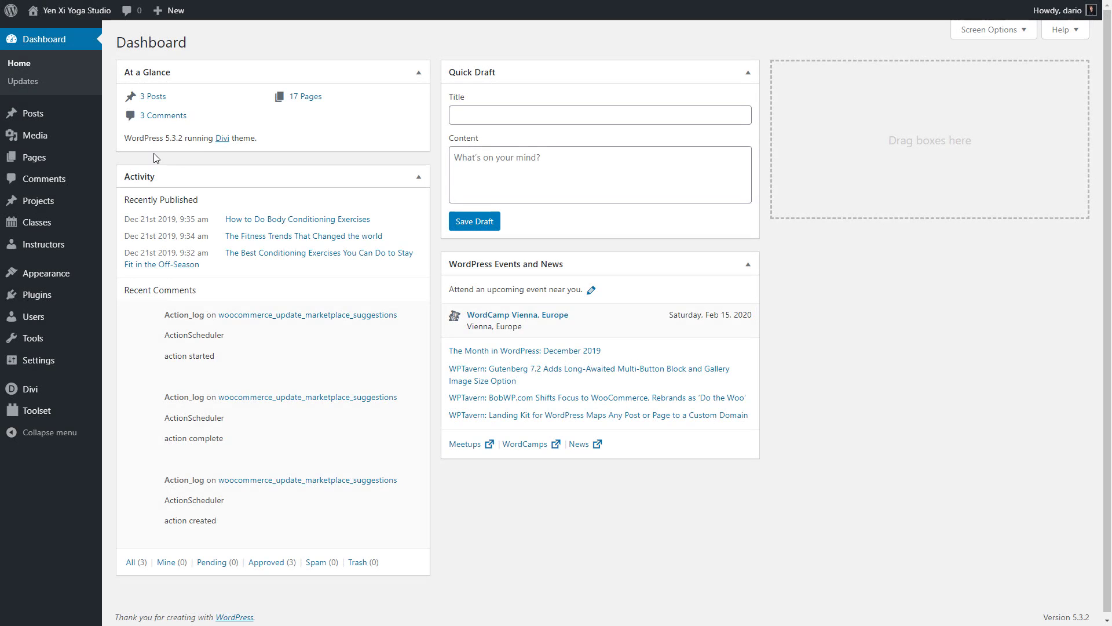
Create a new page titled "Our Instructors" and choose the default editor for it
mouse_move(58, 156)
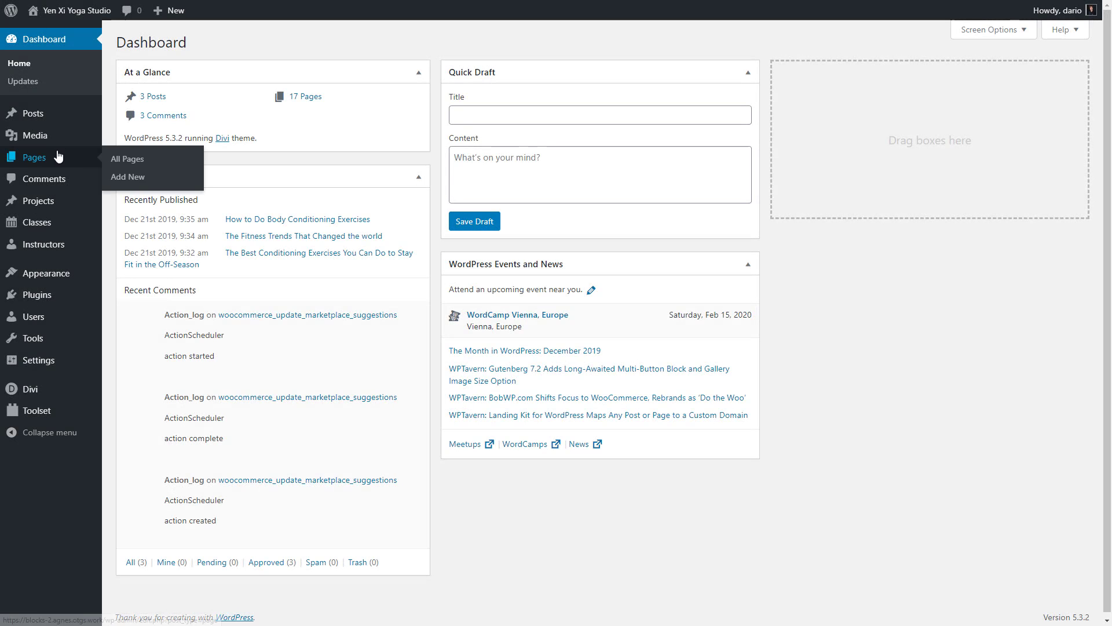
left_click(125, 177)
type("Our")
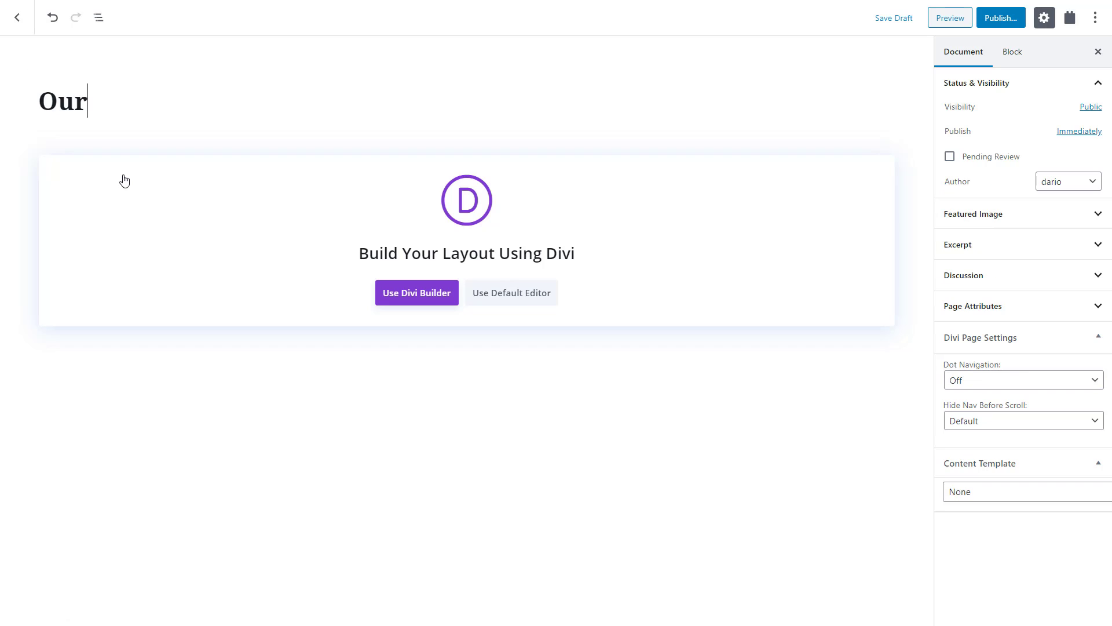
type(" Instructor")
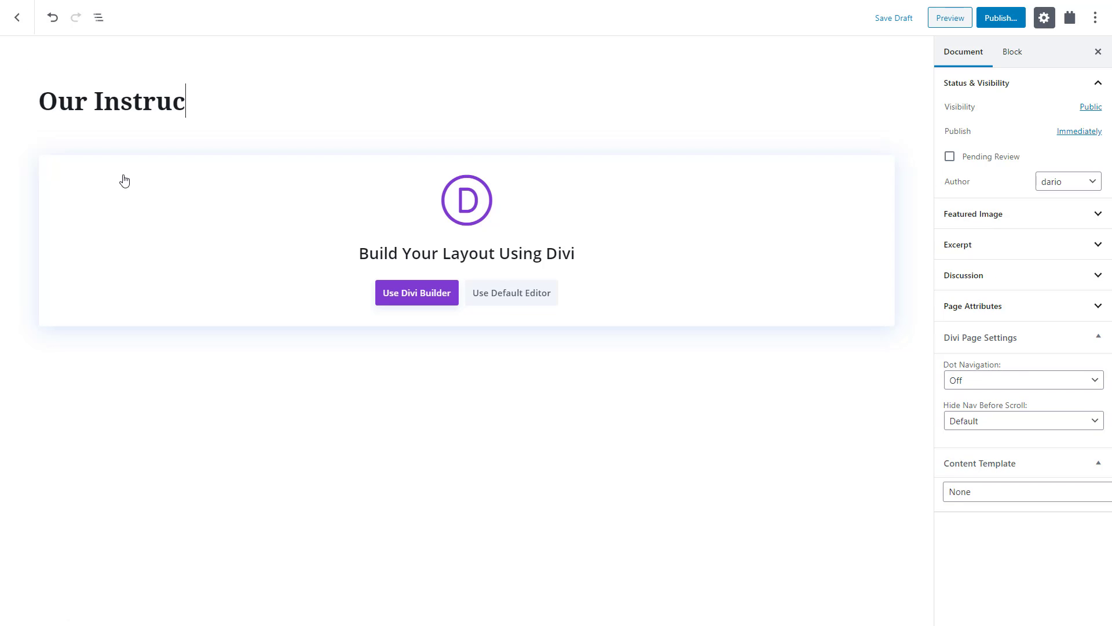
type("s")
left_click(487, 301)
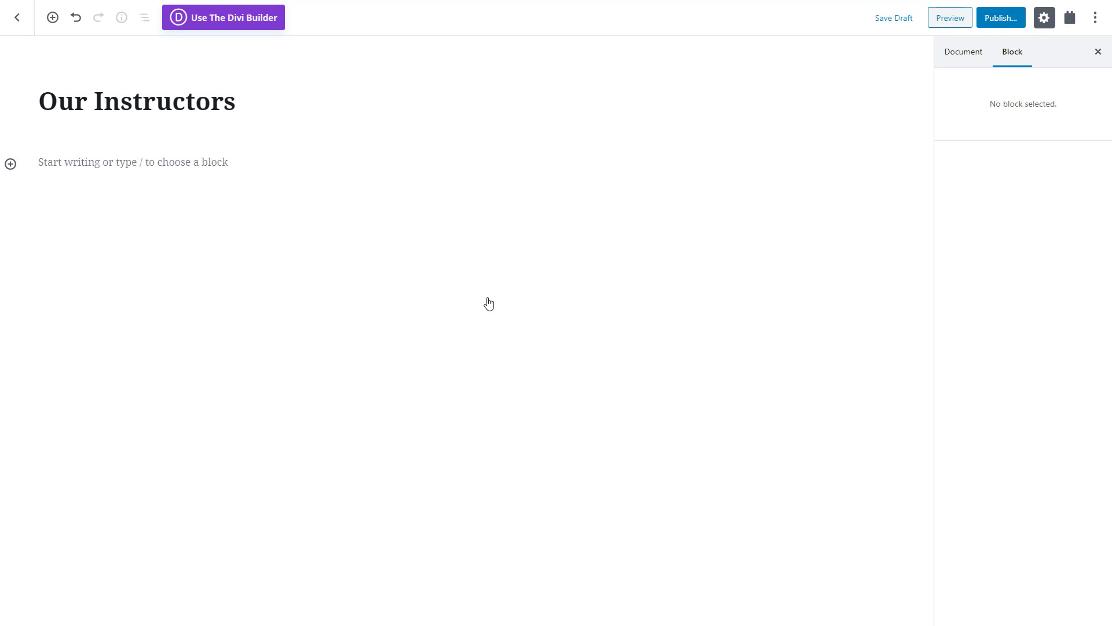
Insert a Toolset View block on the page and create a new View named "Instructor List"
left_click(10, 165)
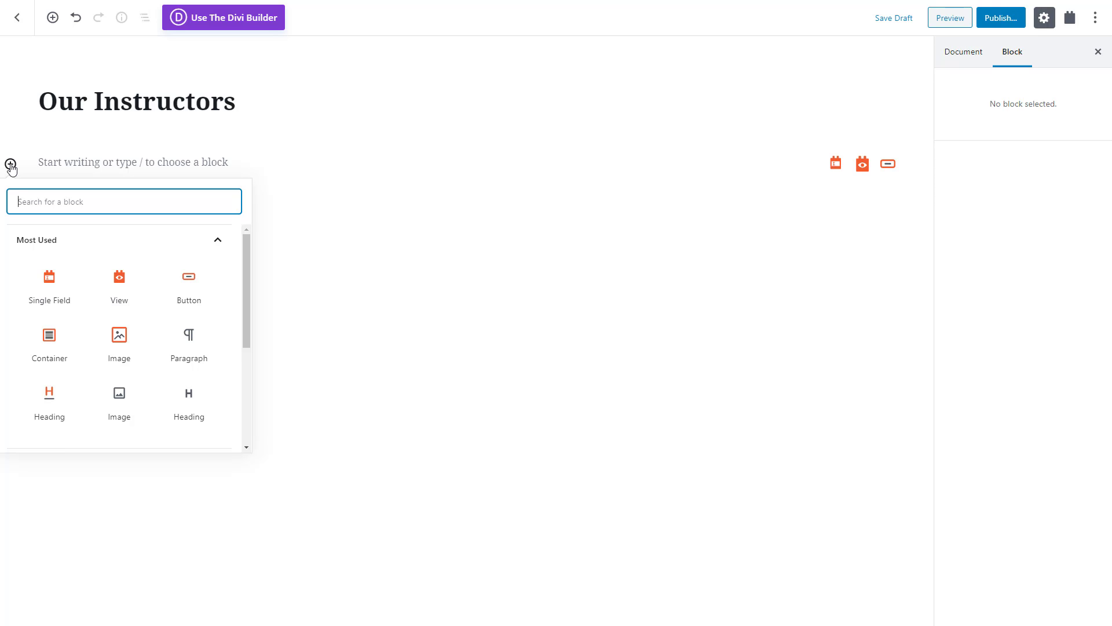
scroll(166, 303, "down", 5)
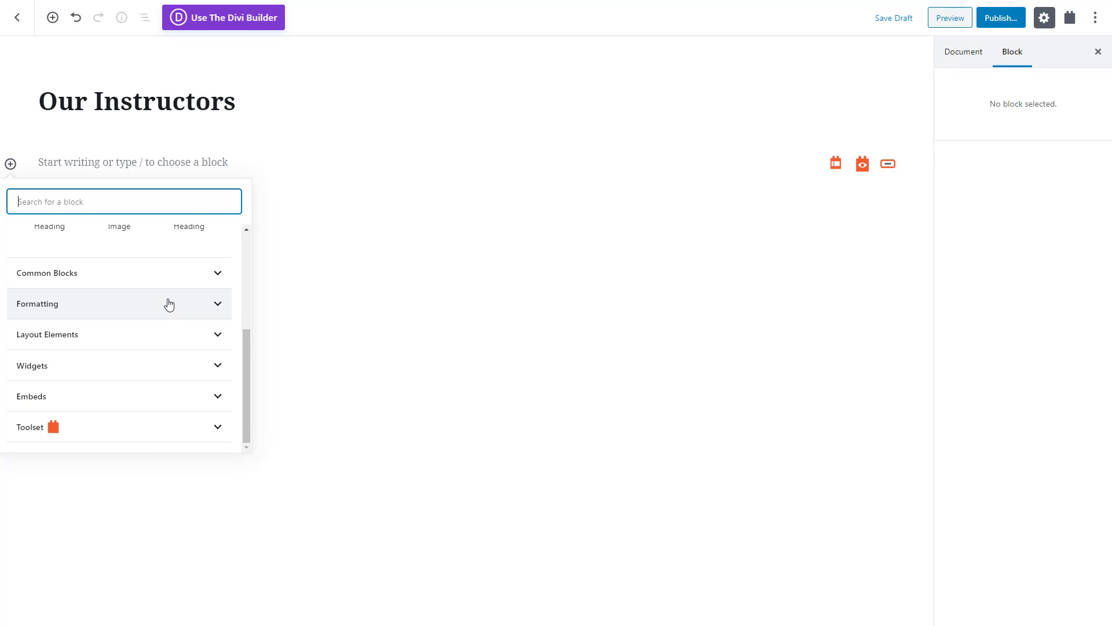
left_click(167, 425)
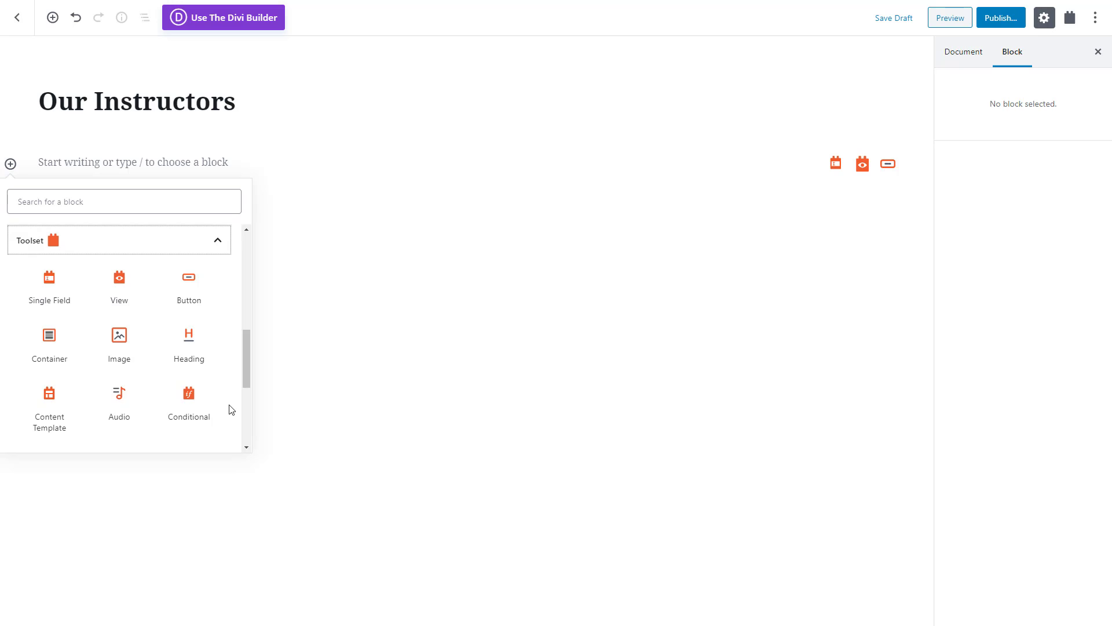
left_click(118, 286)
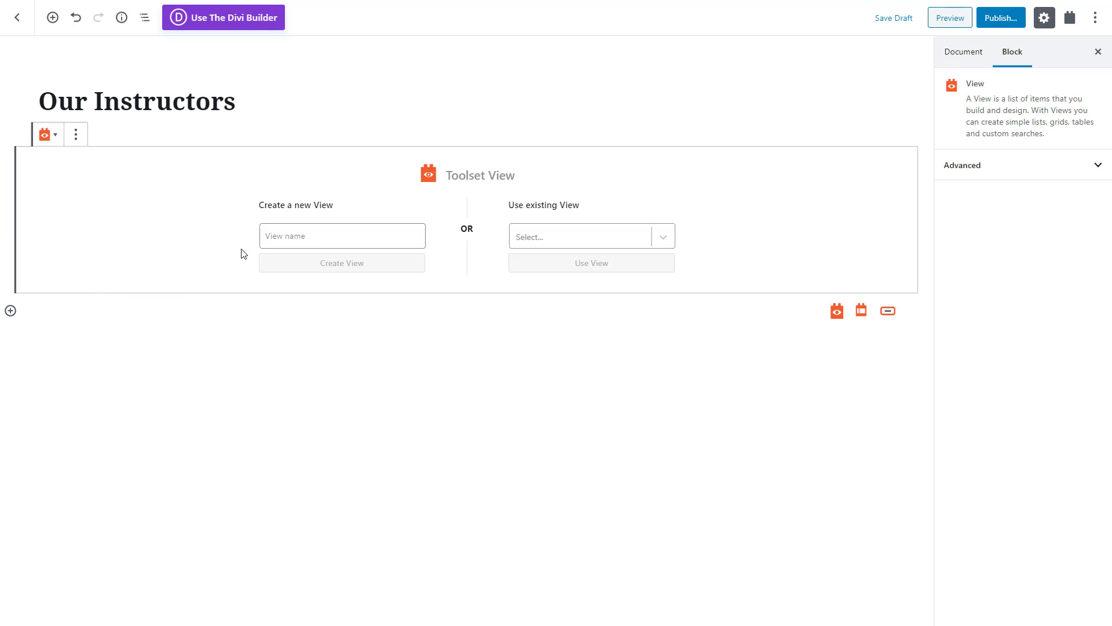
left_click(281, 237)
type("Instructor List")
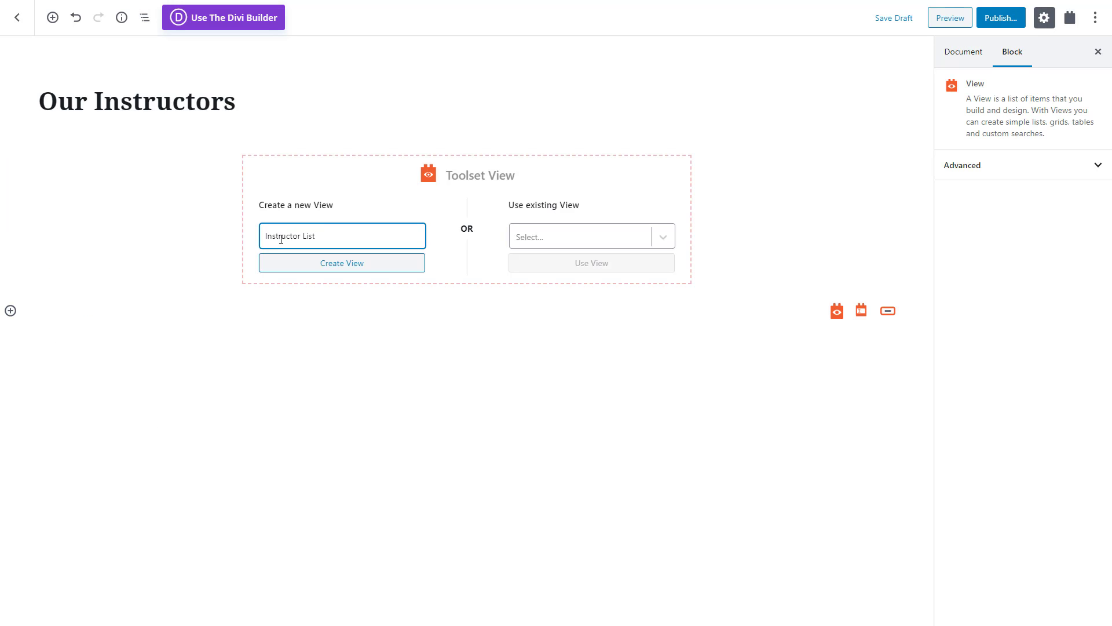
left_click(313, 262)
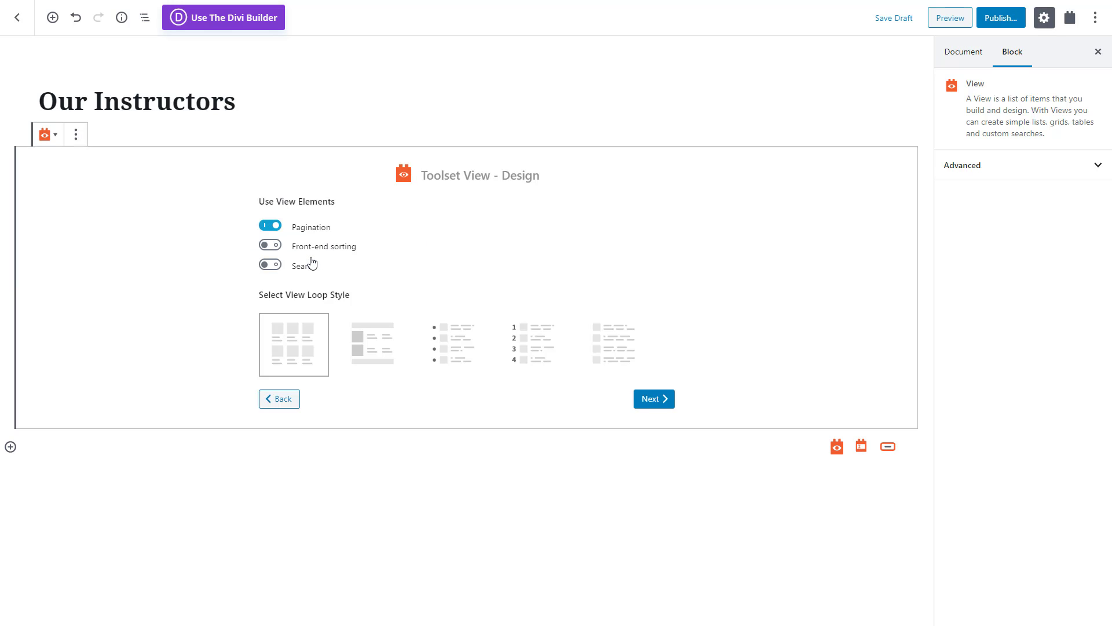
Turn off pagination for the View and make it display the Instructors content
left_click(269, 227)
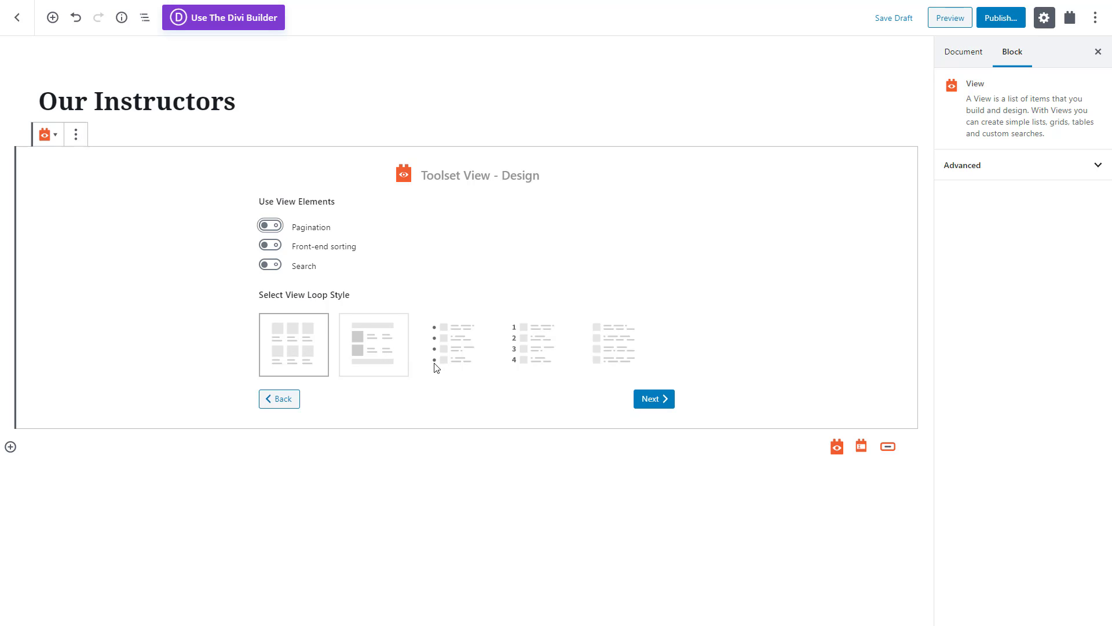
left_click(649, 401)
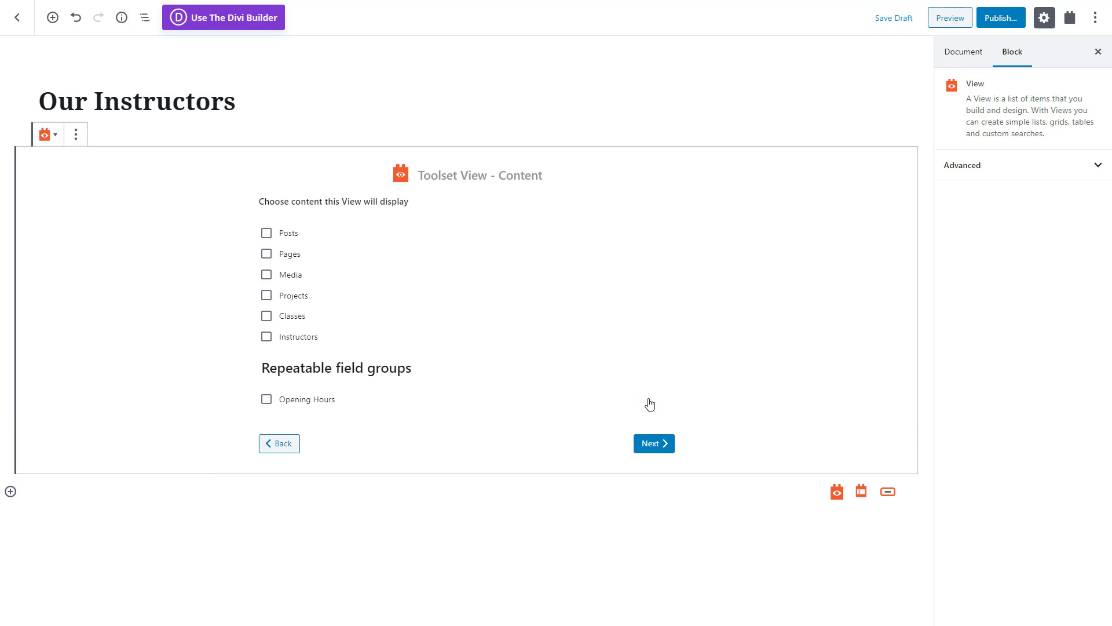
left_click(310, 344)
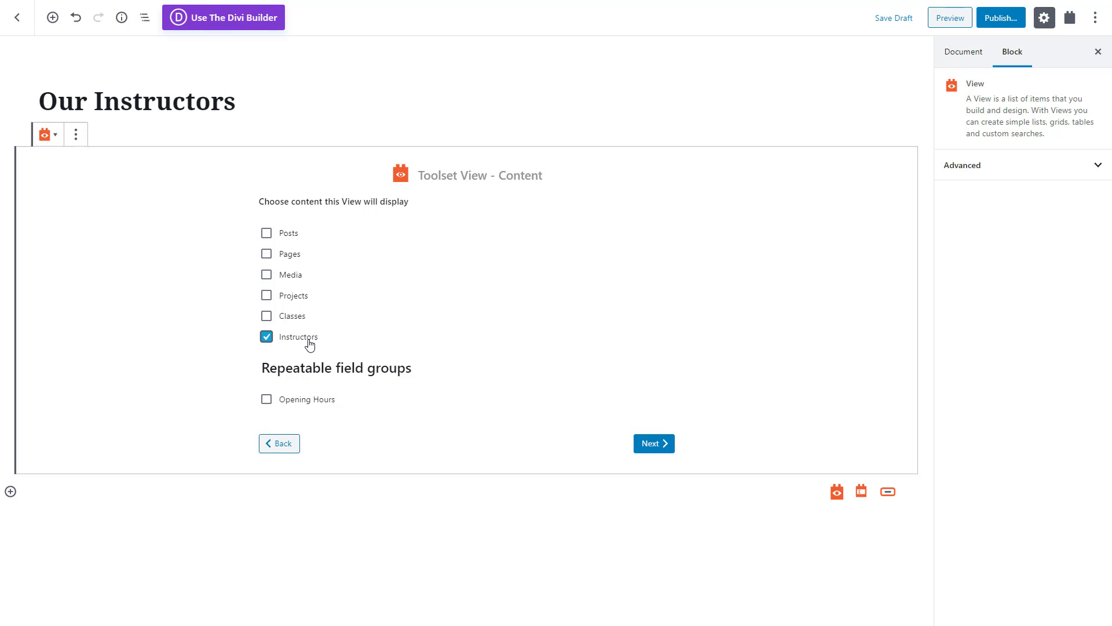
left_click(646, 444)
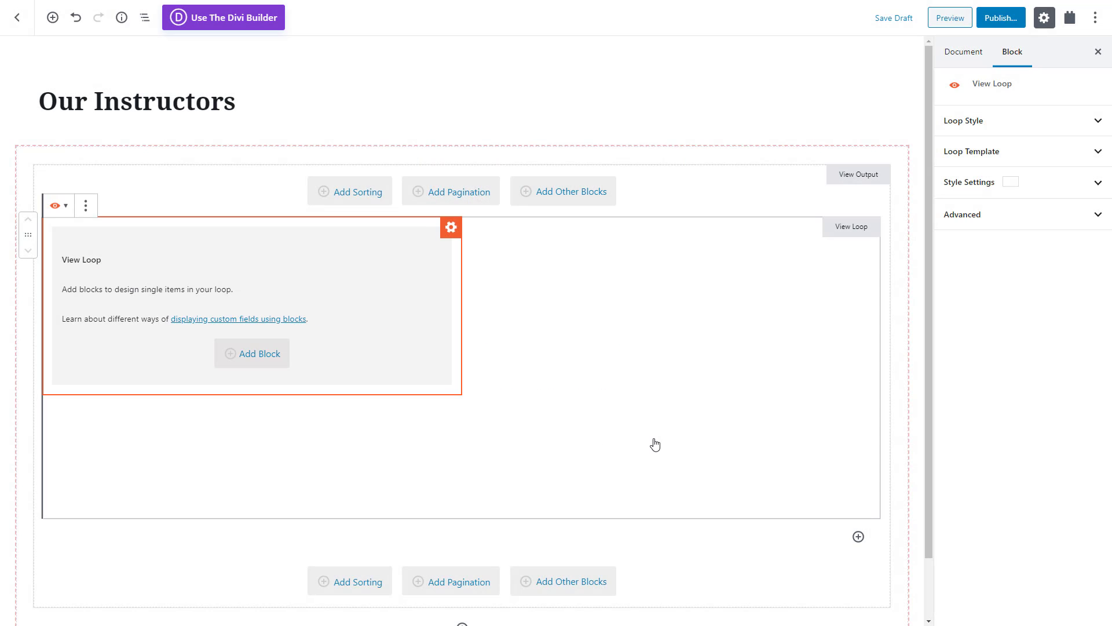
Add a Toolset Container block inside the View Loop
left_click(258, 359)
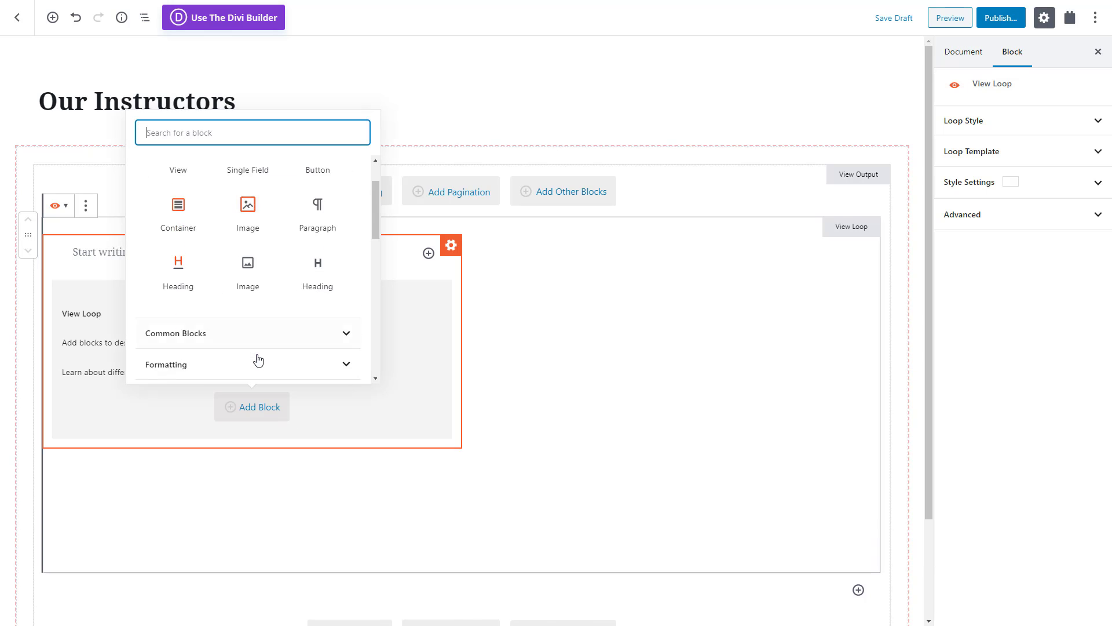
scroll(258, 360, "down", 3)
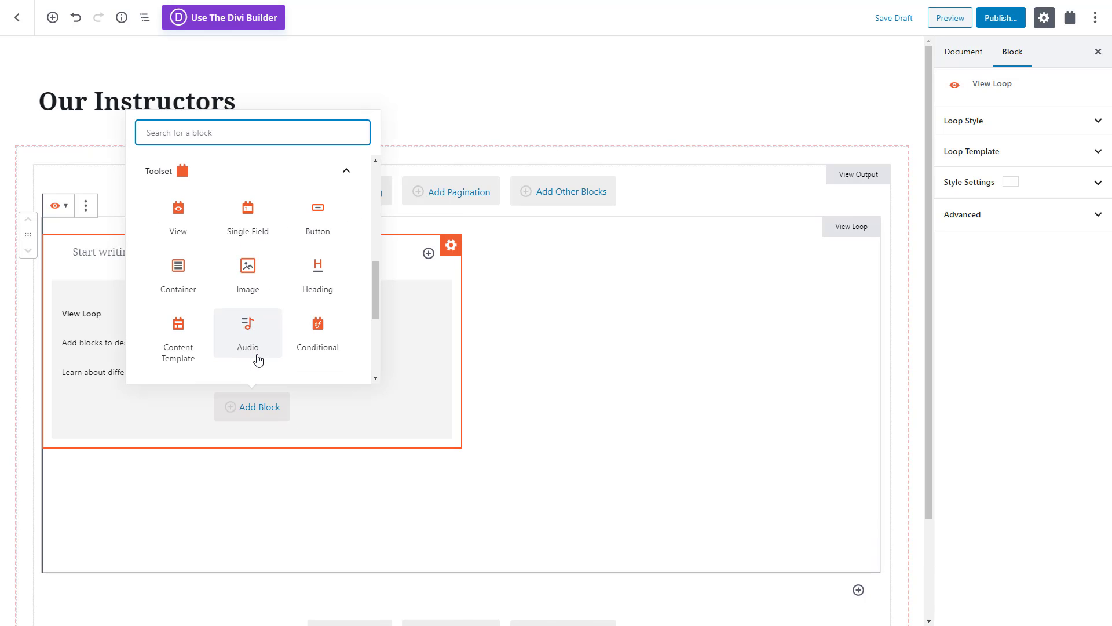
left_click(181, 276)
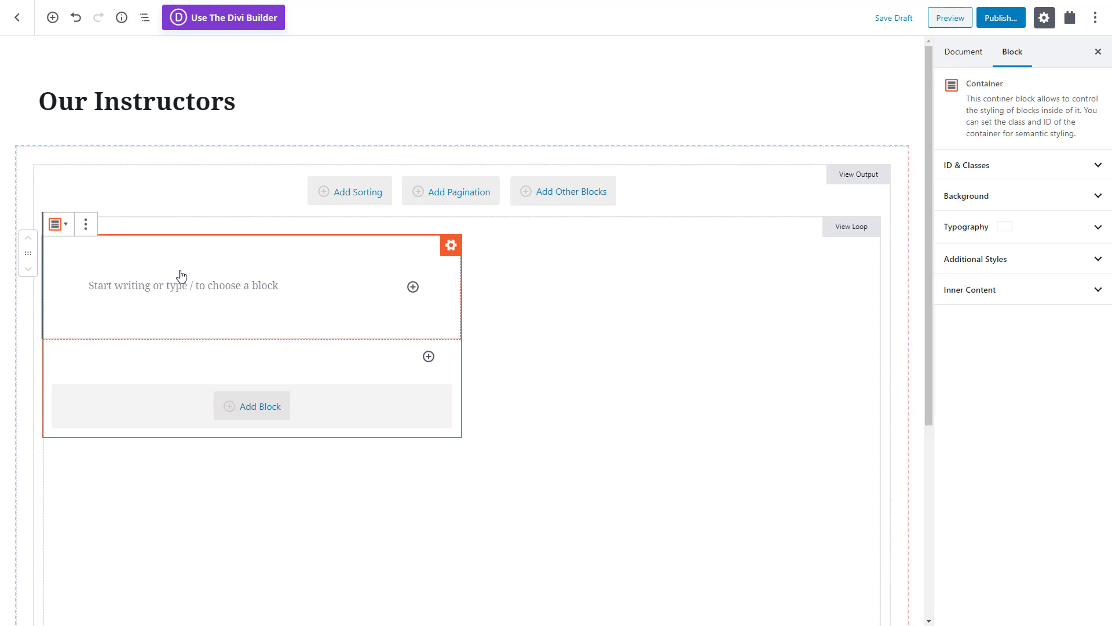
Insert a Toolset Image block in the container with the dynamic source Field Group for Instructors, field Instructor Photo
left_click(413, 287)
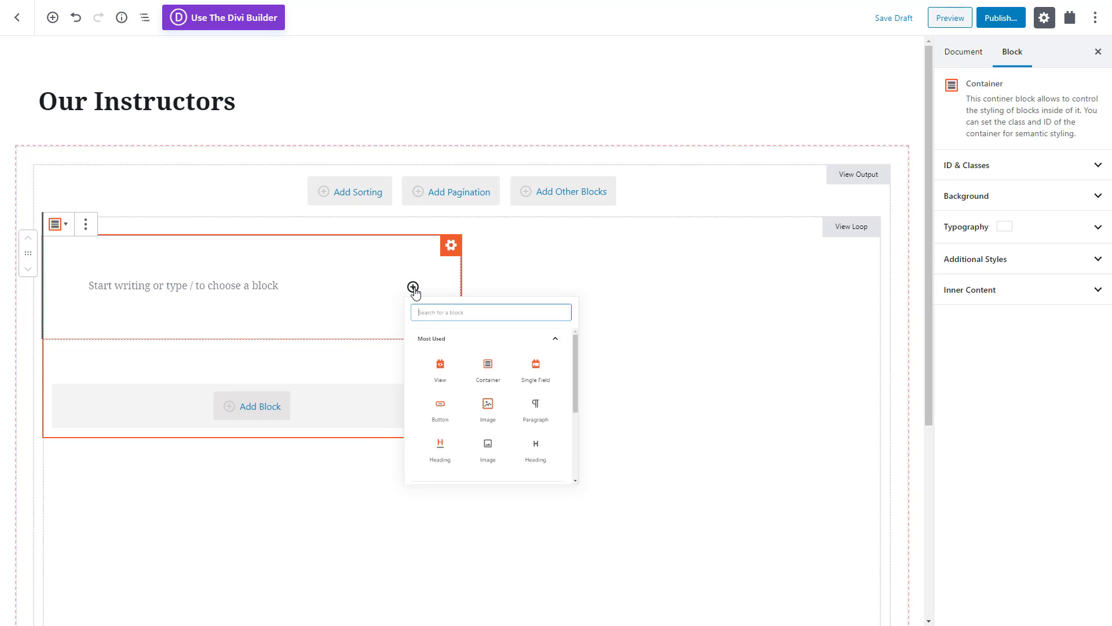
left_click(527, 462)
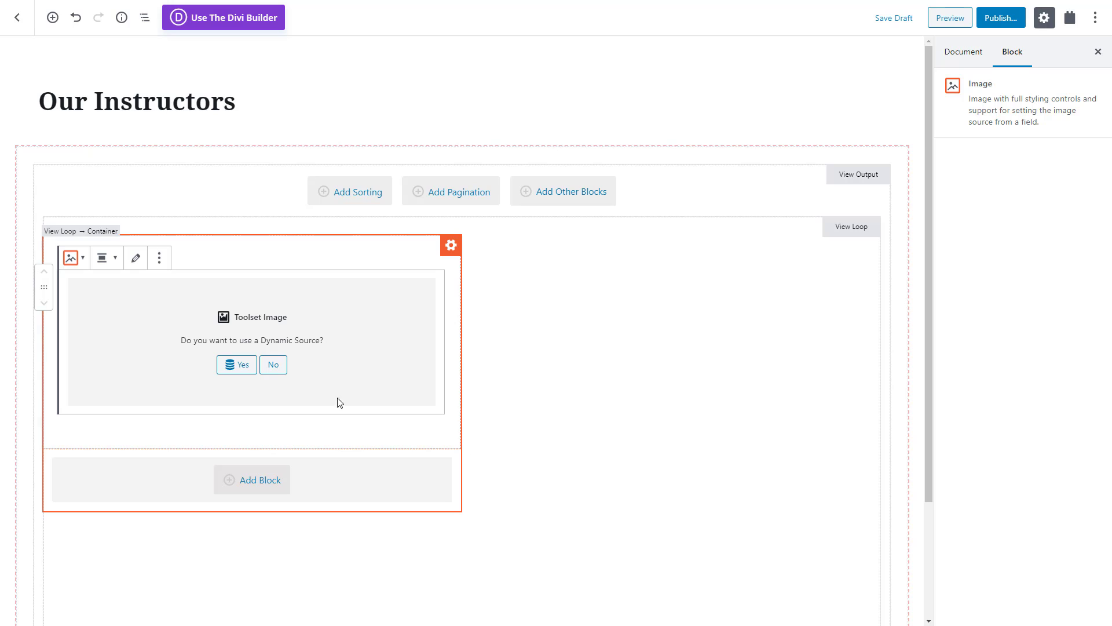
left_click(240, 367)
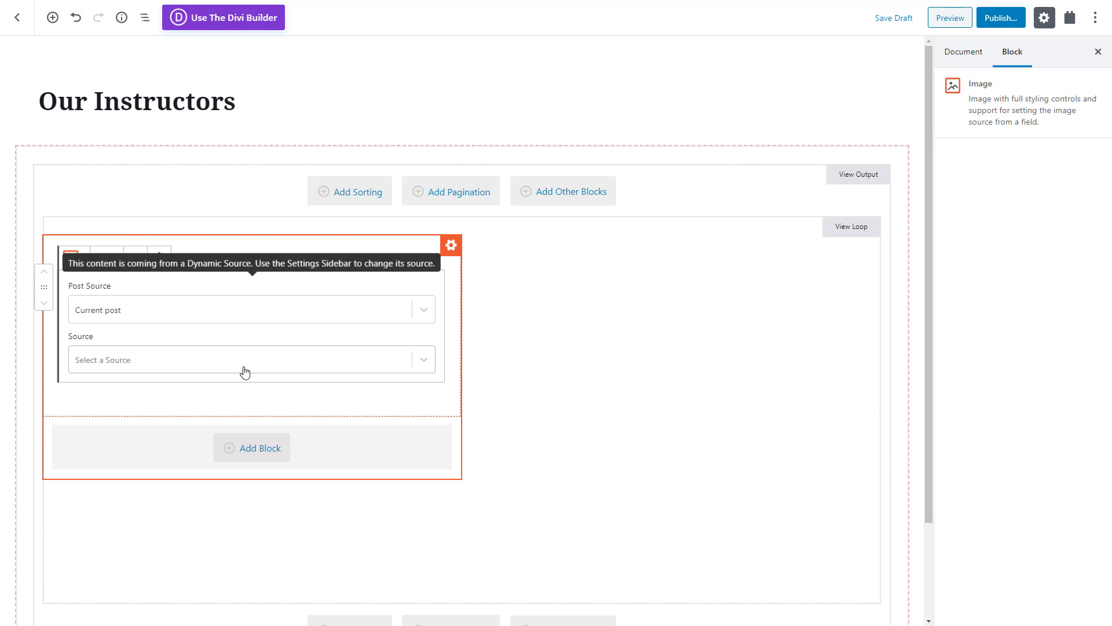
left_click(245, 368)
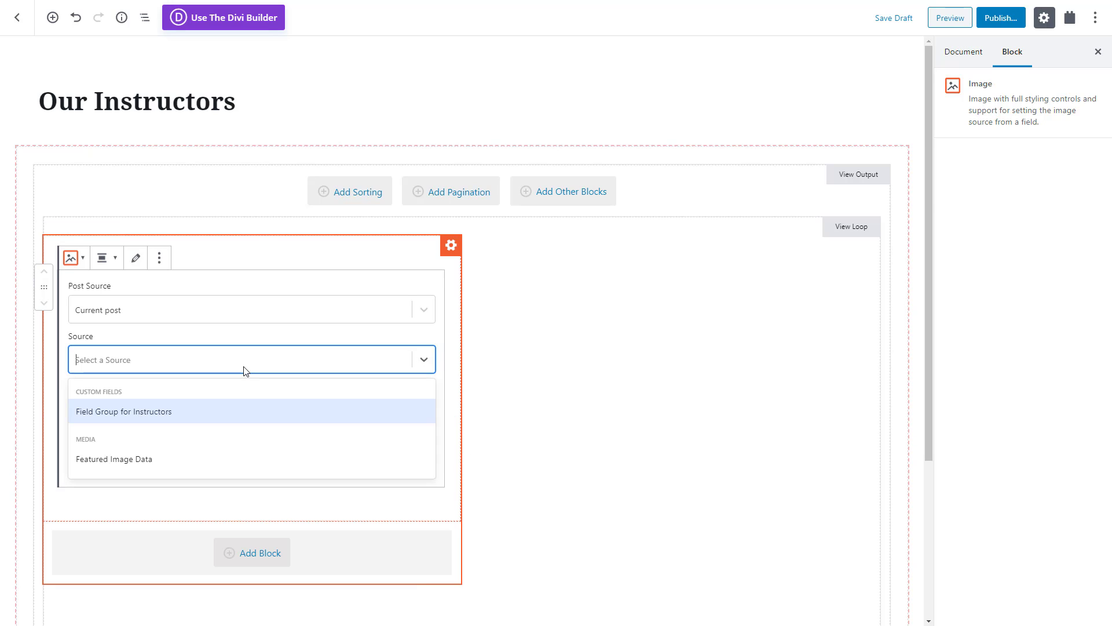
left_click(235, 411)
left_click(242, 421)
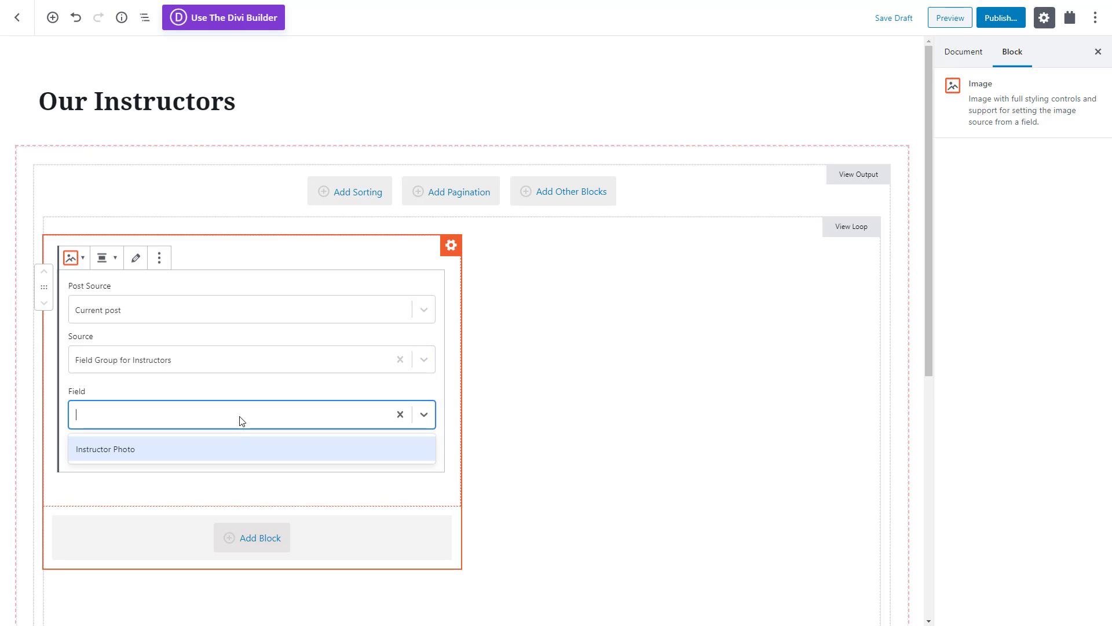
left_click(239, 448)
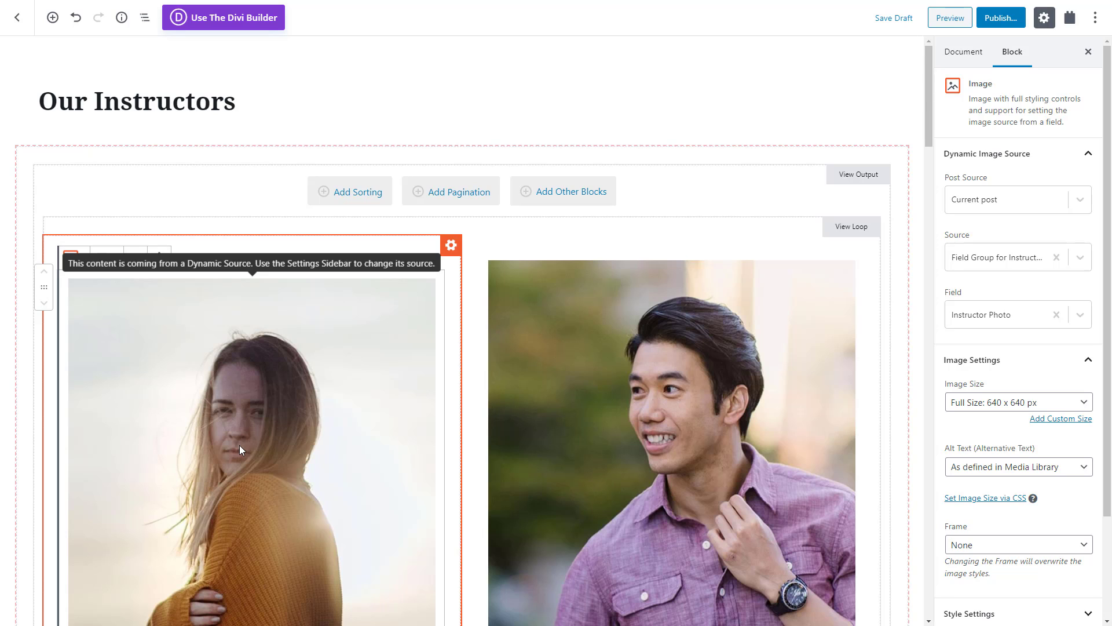
Link the instructor photo to a dynamic source, using the current post's Post URL
scroll(239, 446, "down", 2)
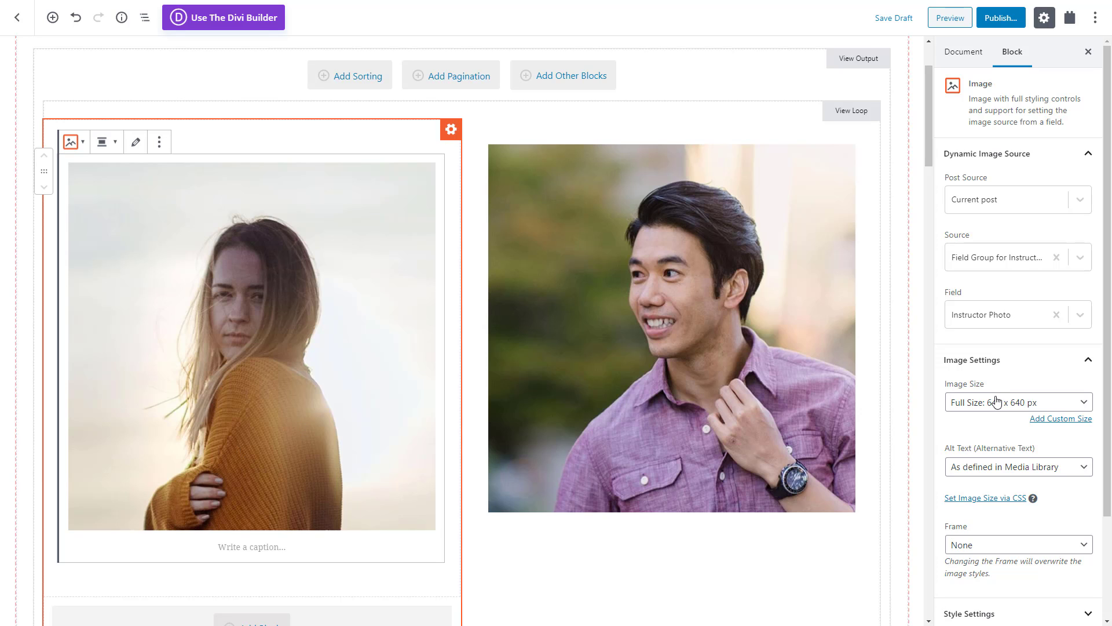
scroll(996, 400, "down", 1)
scroll(996, 400, "down", 2)
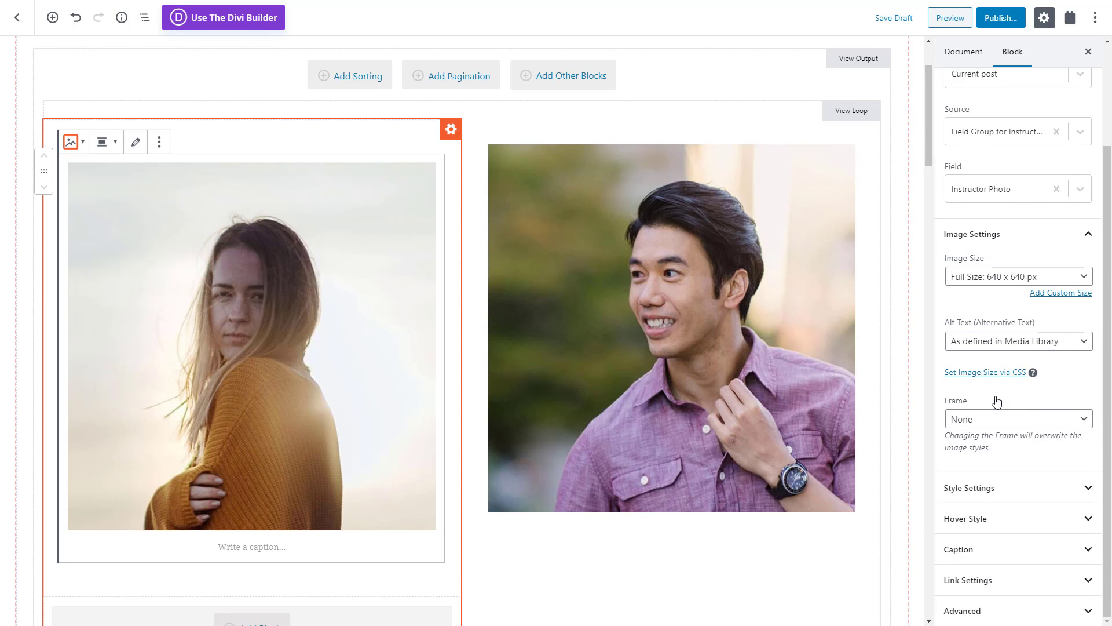
left_click(994, 582)
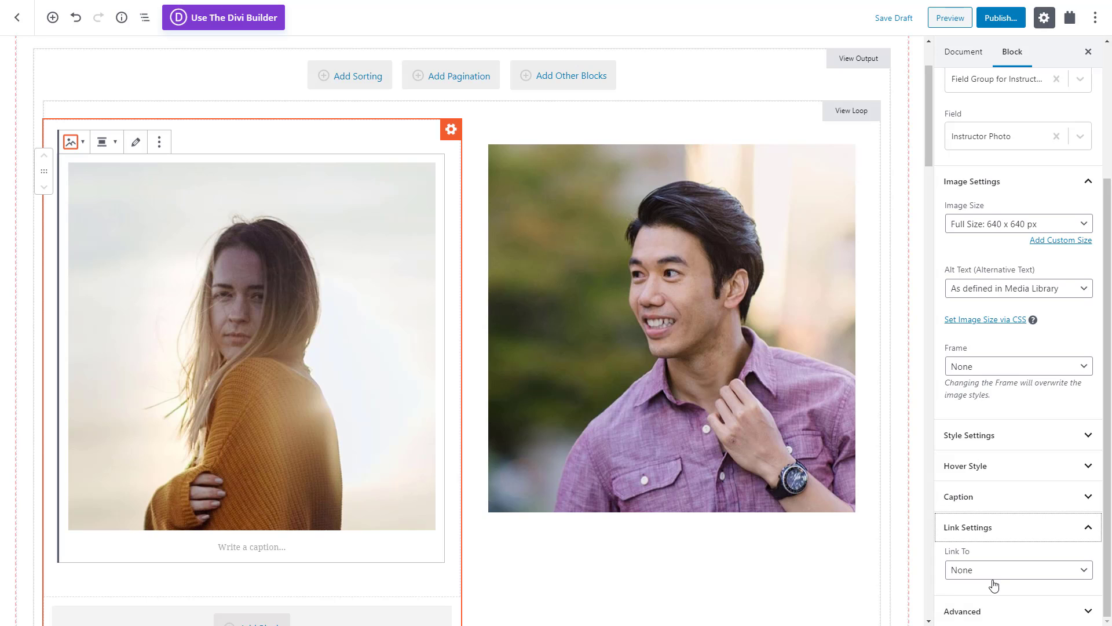
left_click(996, 573)
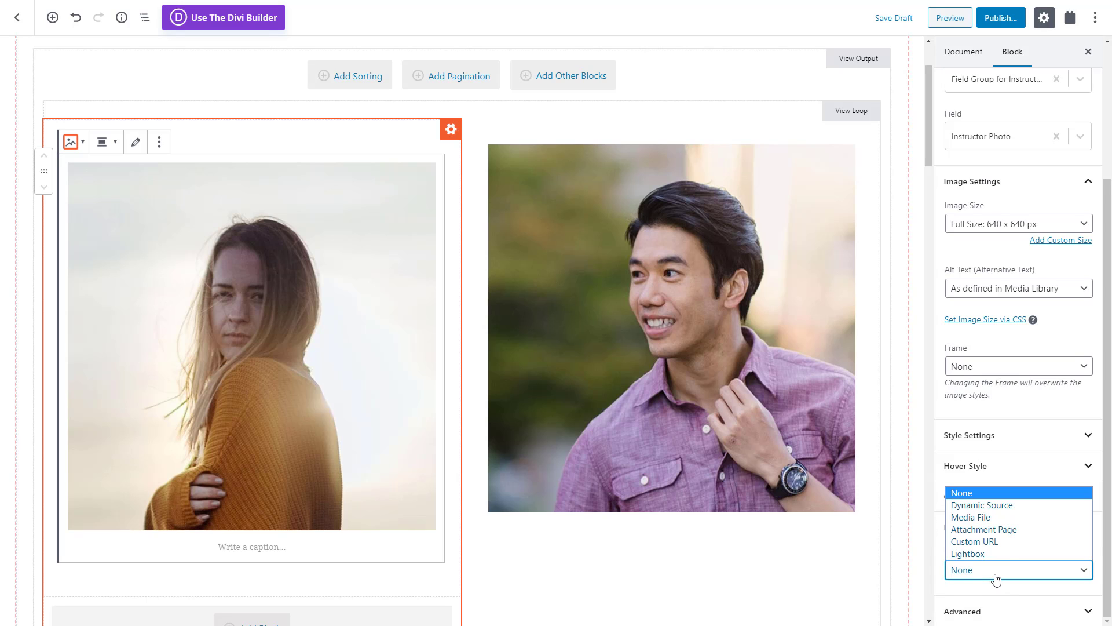
left_click(997, 504)
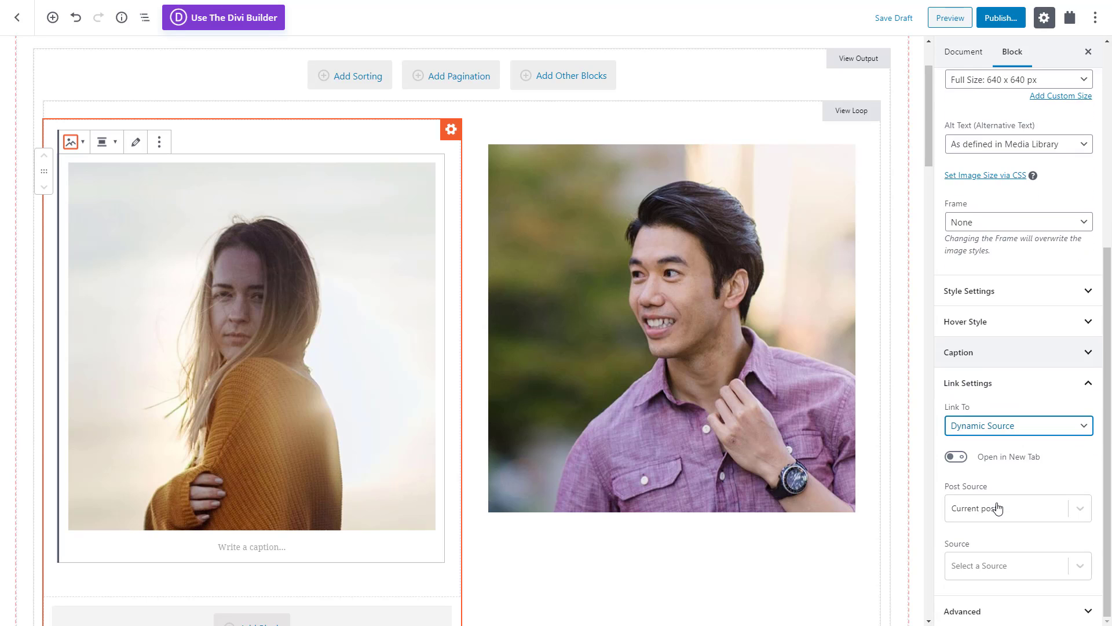
left_click(1004, 566)
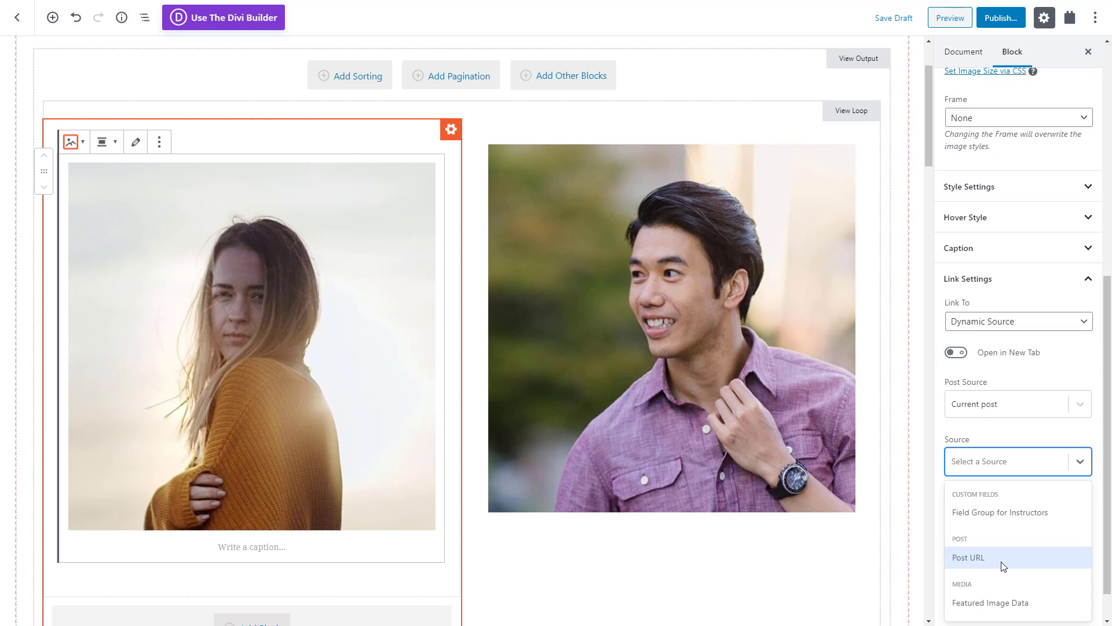
left_click(984, 558)
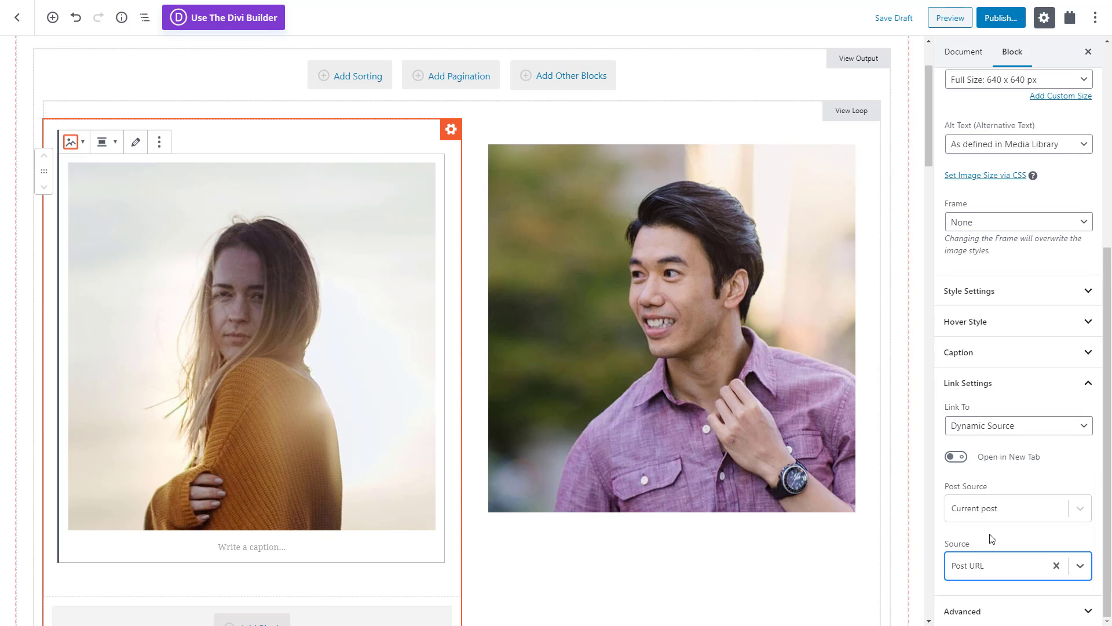
Insert a Toolset Heading block below the photo inside the container, with level H3 and centered text
scroll(381, 428, "down", 1)
scroll(381, 429, "down", 3)
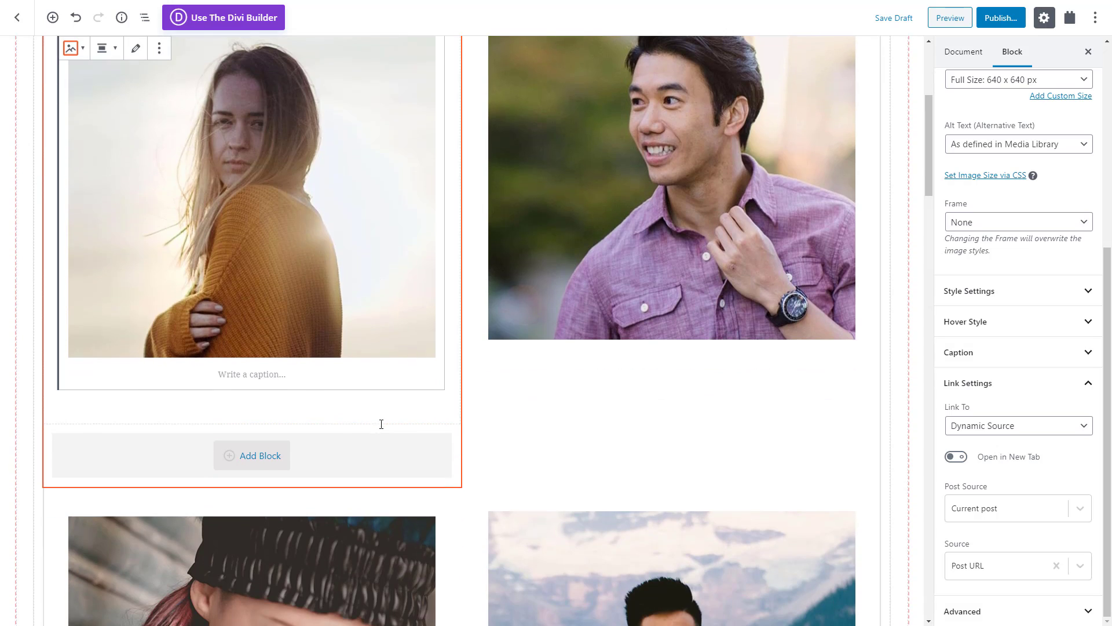
left_click(302, 399)
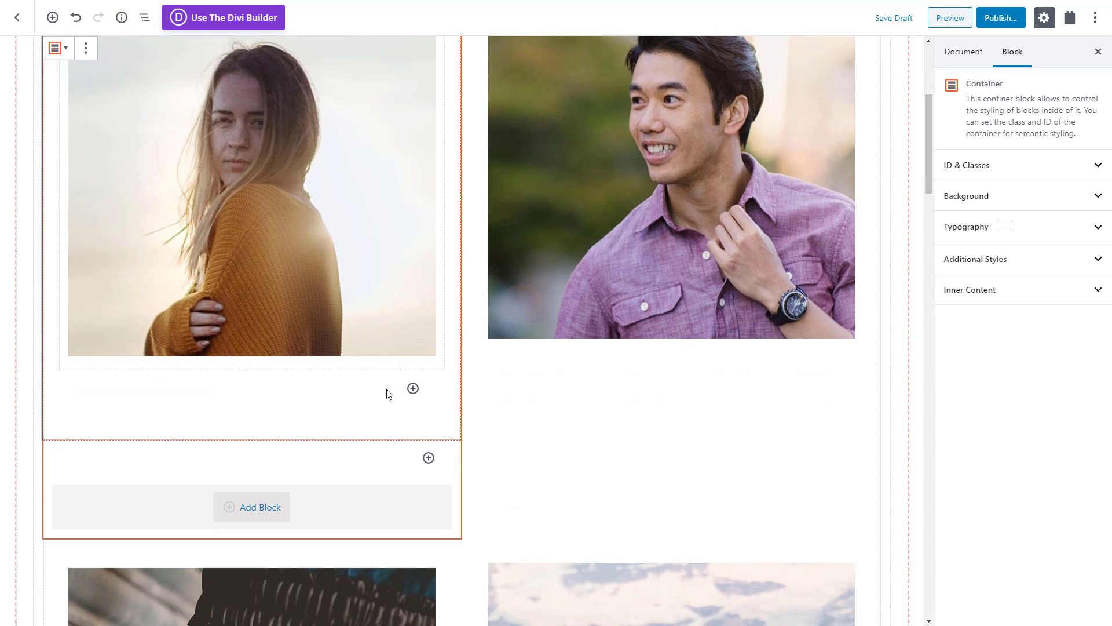
left_click(412, 390)
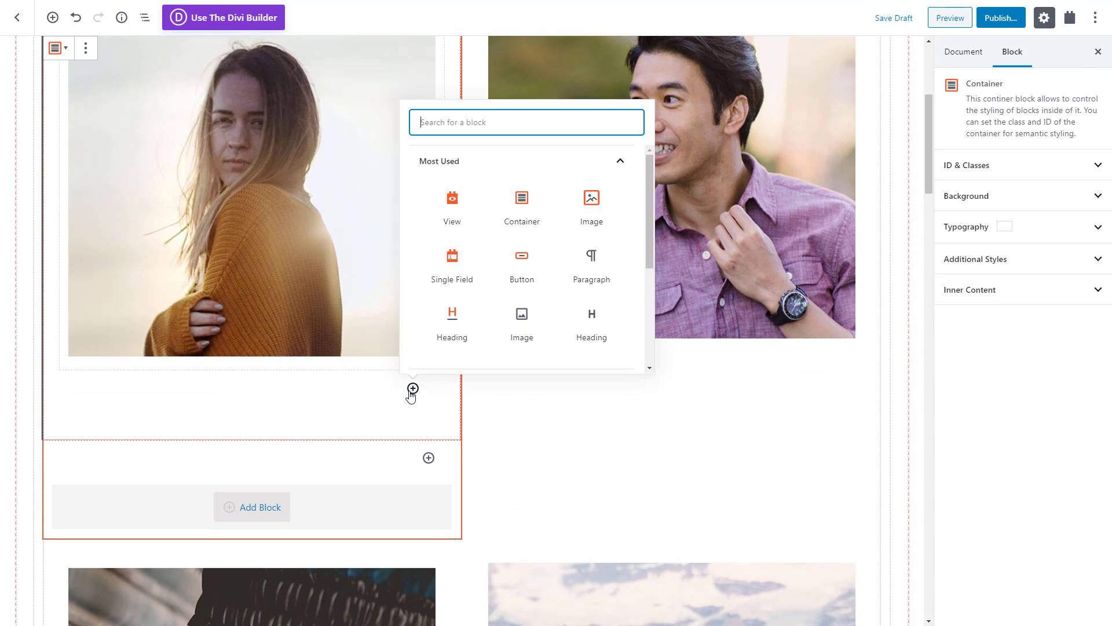
left_click(447, 327)
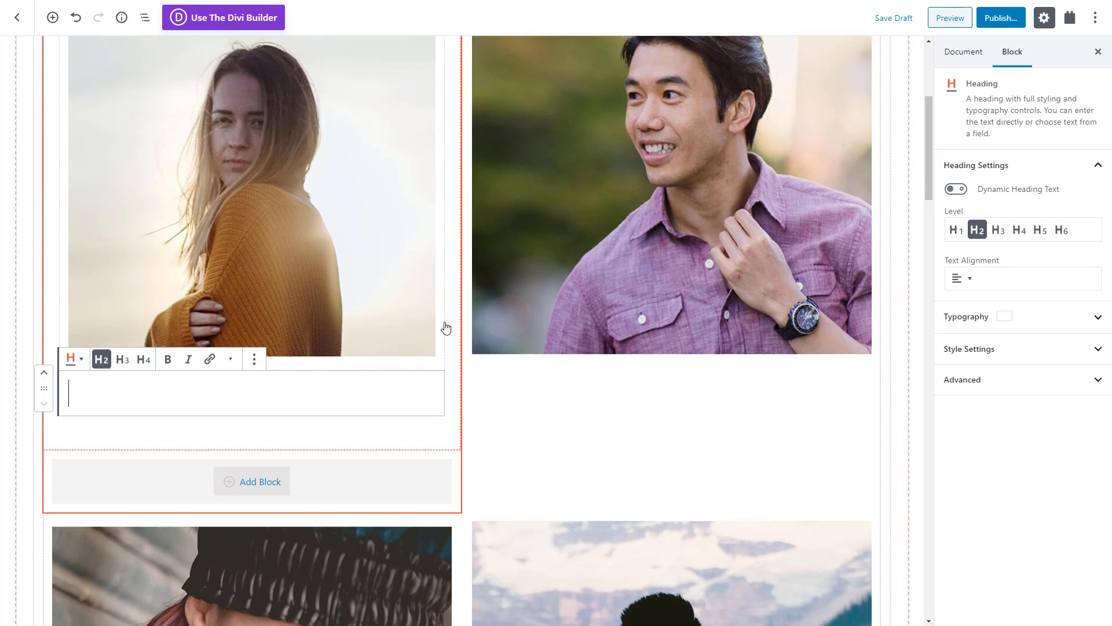
left_click(995, 234)
left_click(971, 277)
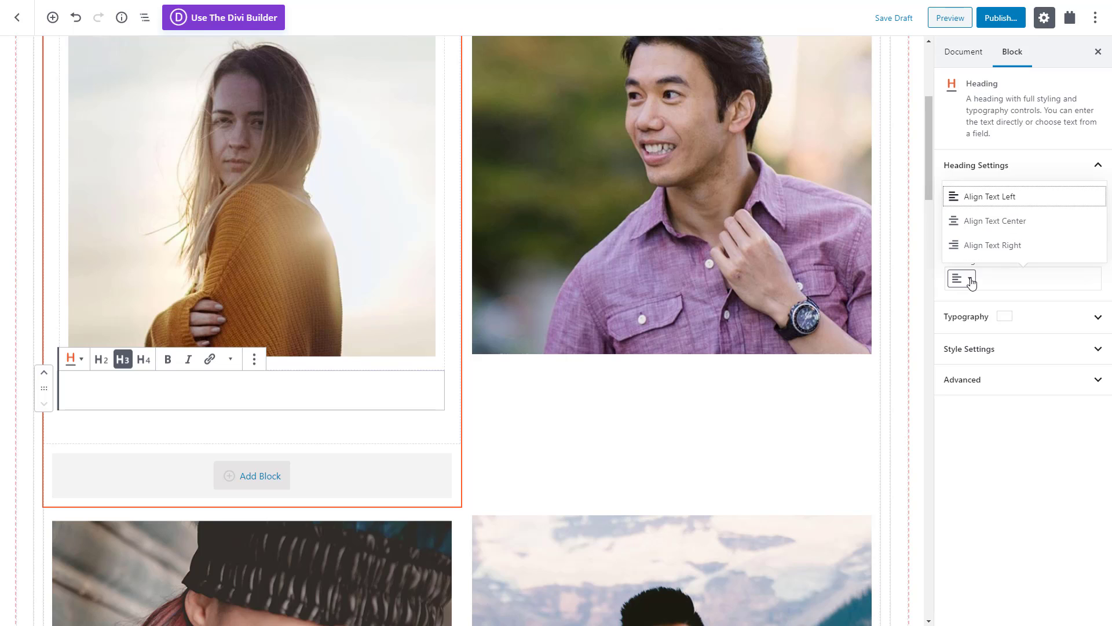
left_click(988, 224)
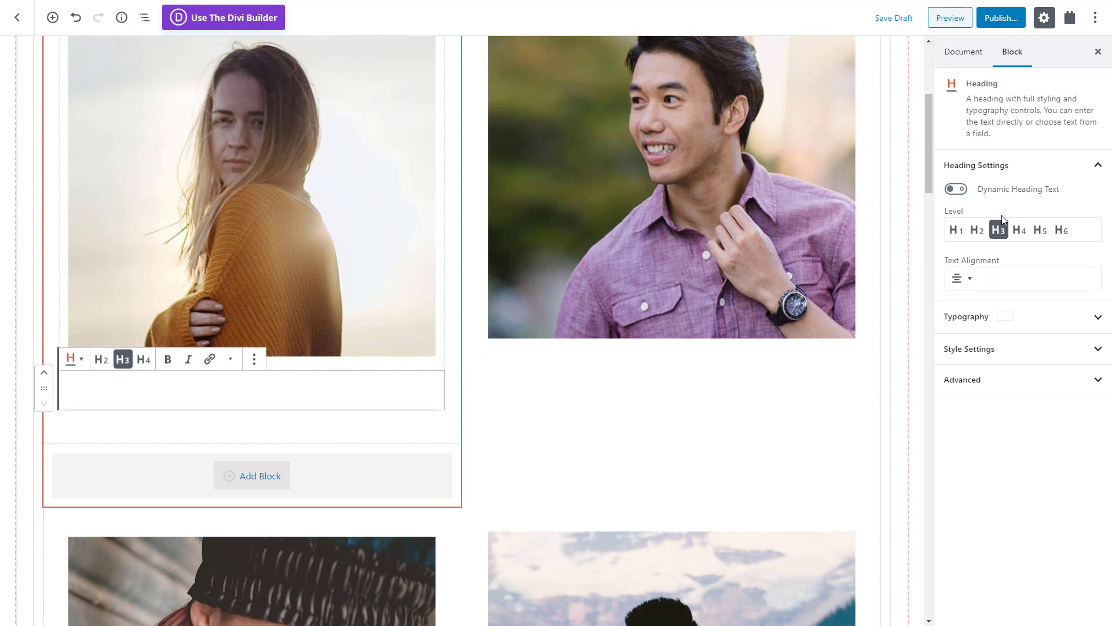
Make the heading text dynamic with Post Title as its source
left_click(956, 189)
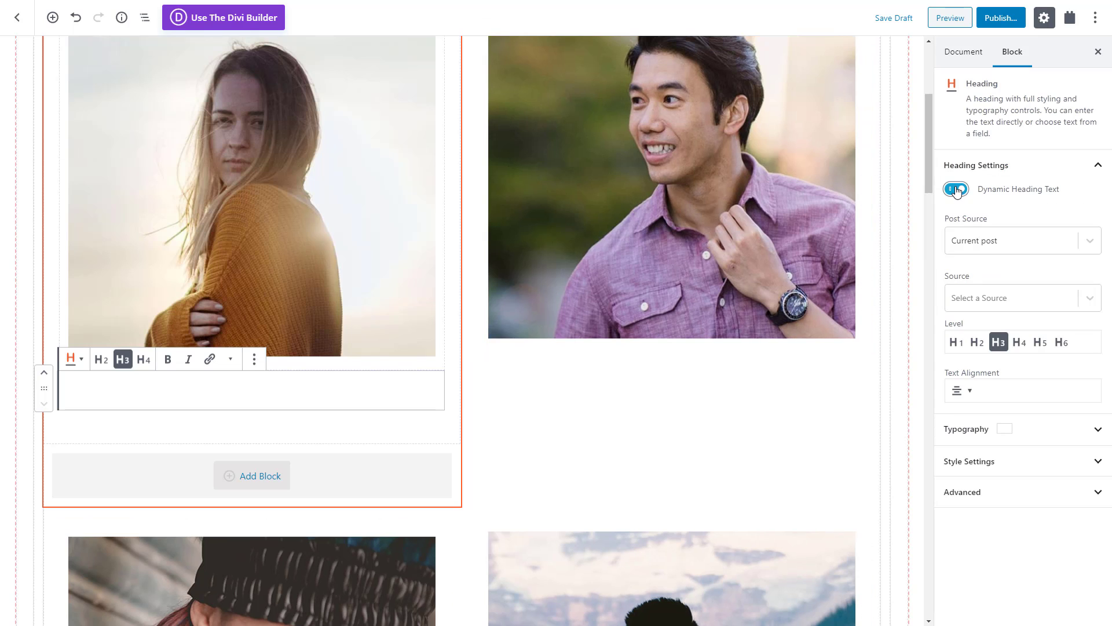
left_click(983, 296)
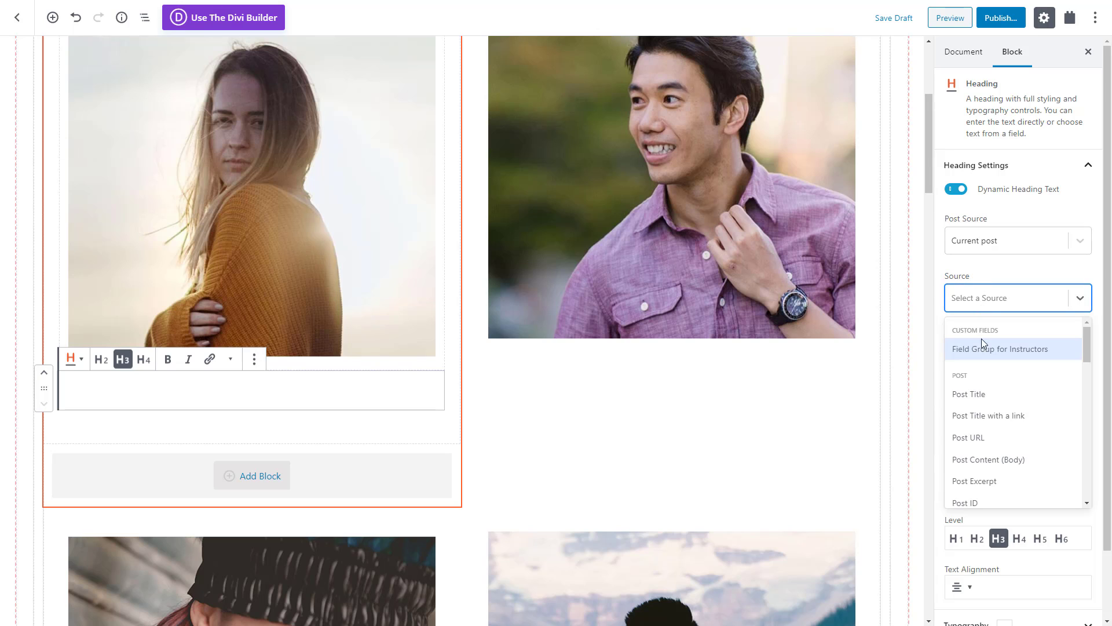
left_click(982, 395)
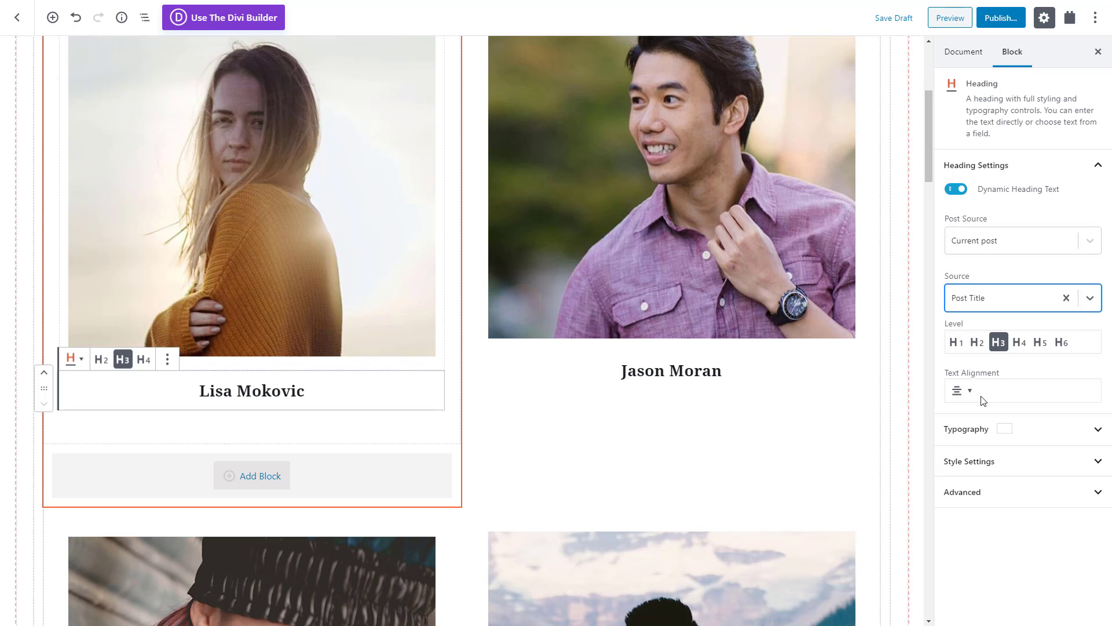
Set the heading's font to Poppins with a custom size of 18
left_click(983, 429)
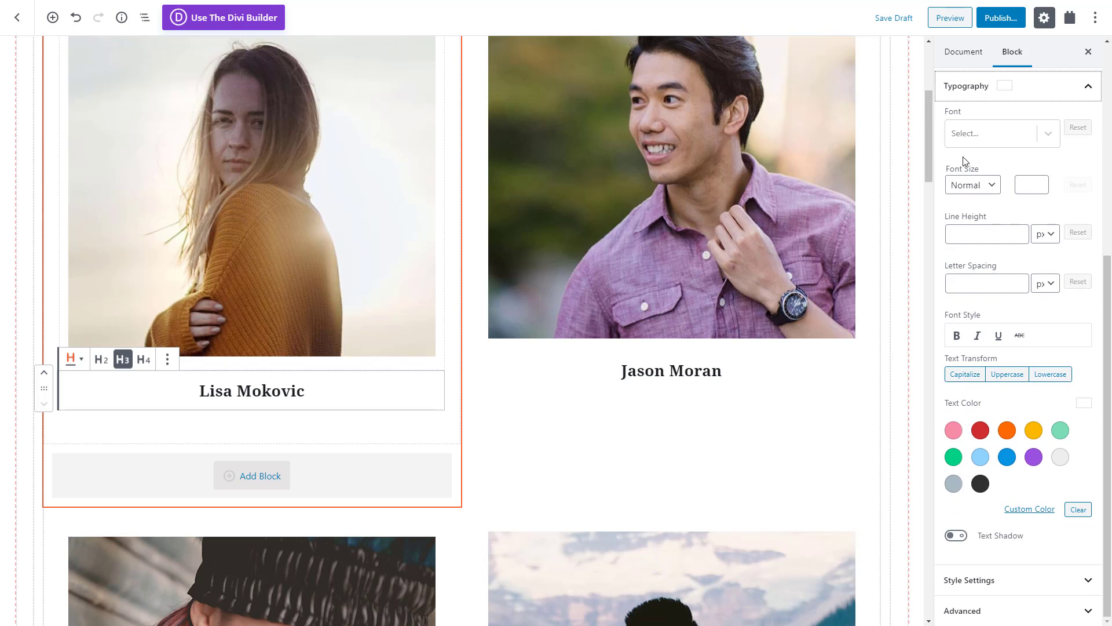
left_click(972, 145)
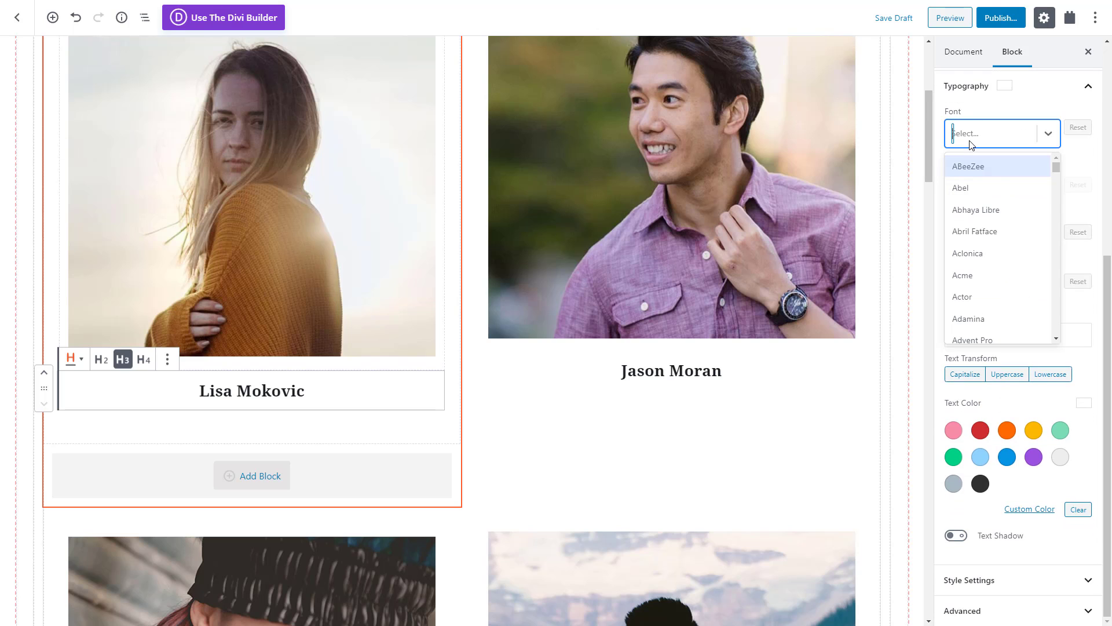
type("popp")
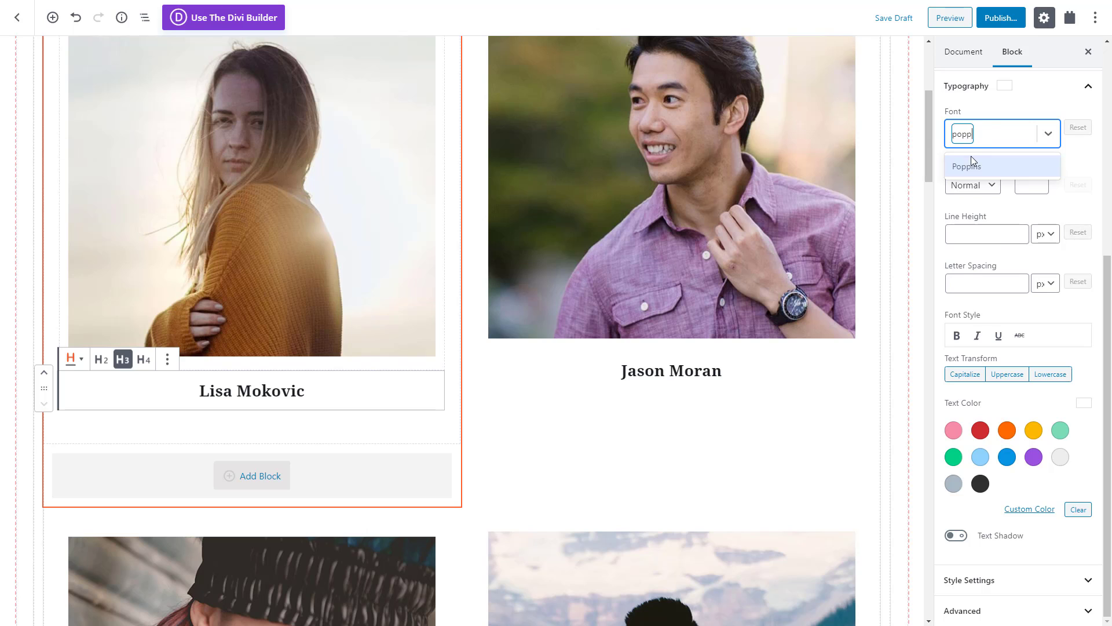
left_click(971, 163)
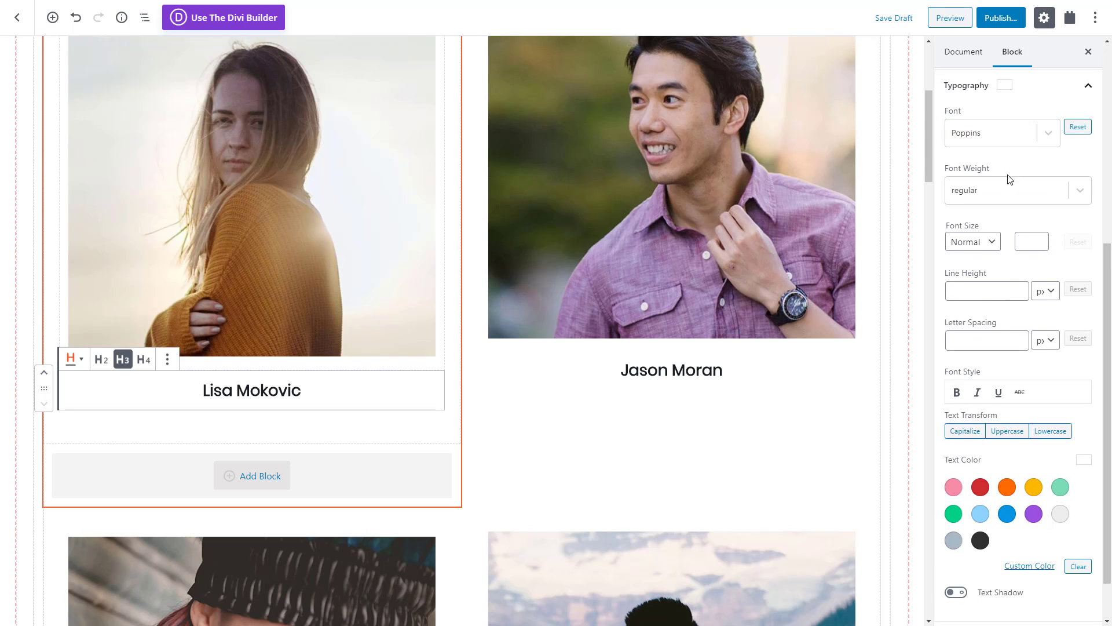
left_click(1025, 243)
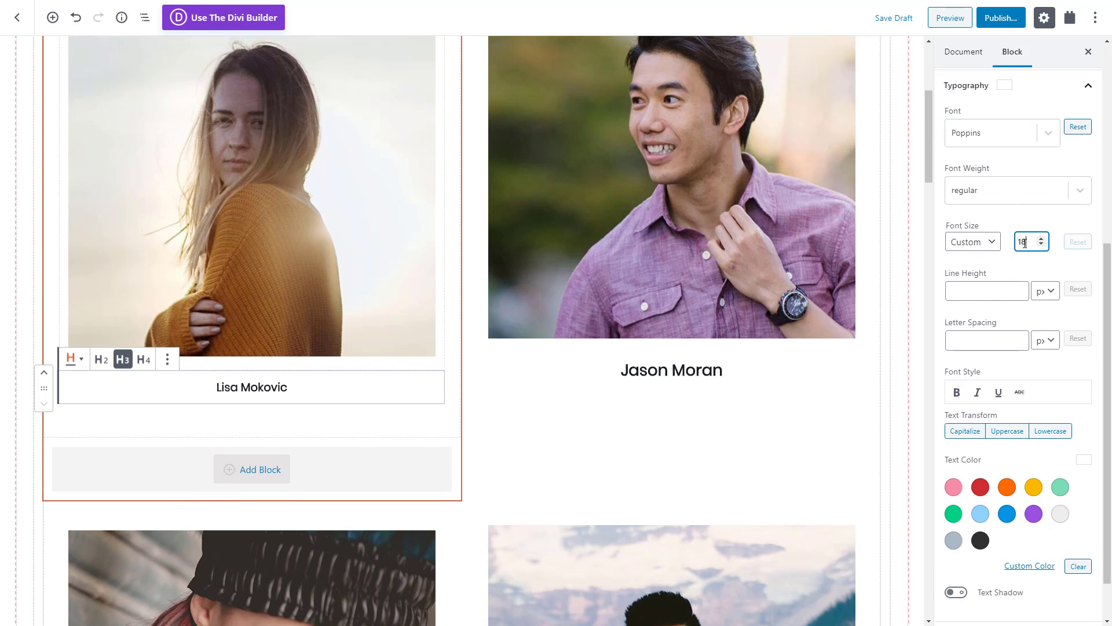
type("18")
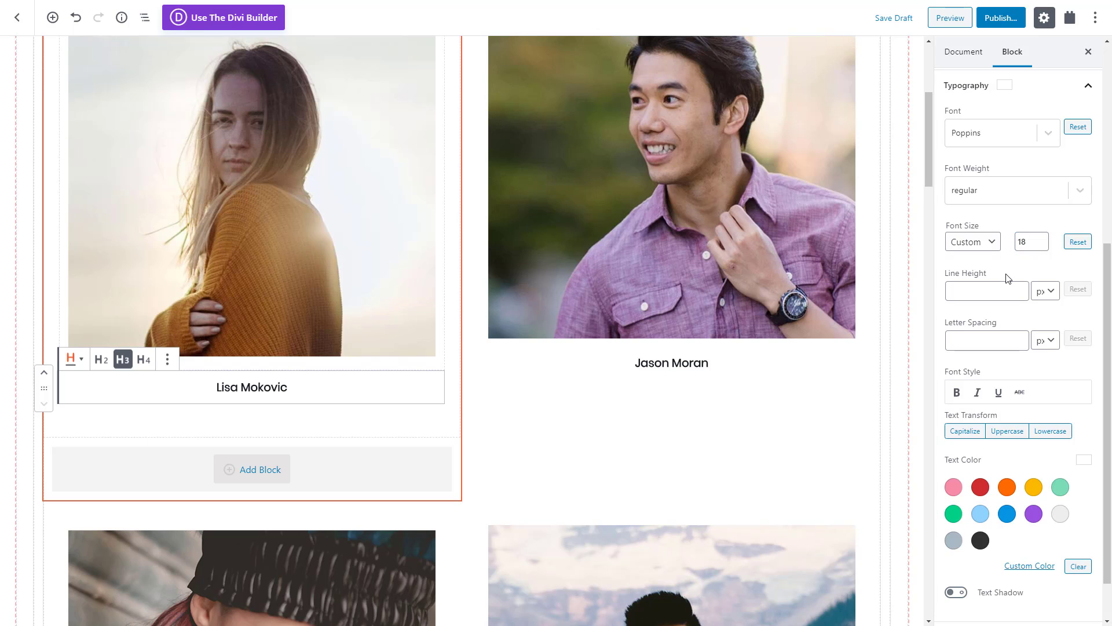
Give the heading the custom text color #486066
scroll(1007, 279, "down", 1)
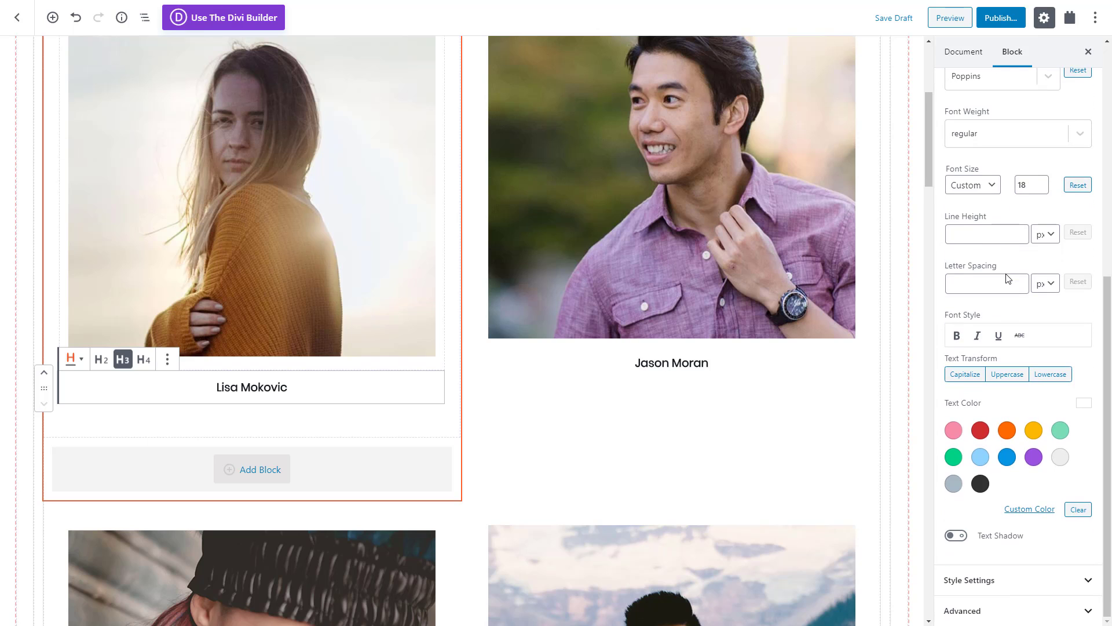
left_click(1042, 509)
triple_click(921, 478)
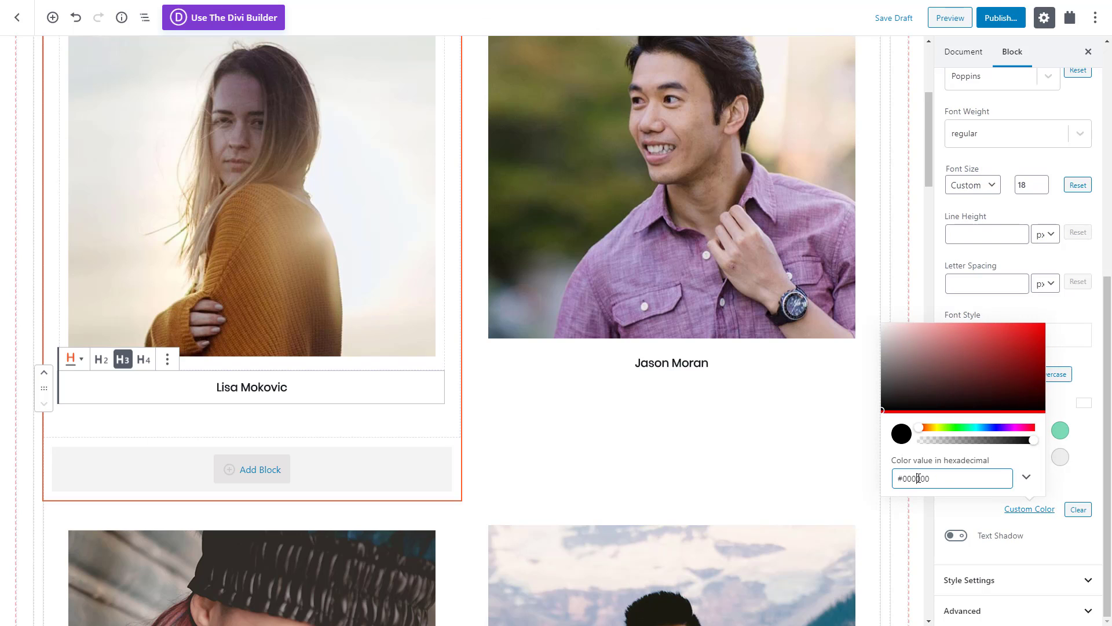
type("#486066")
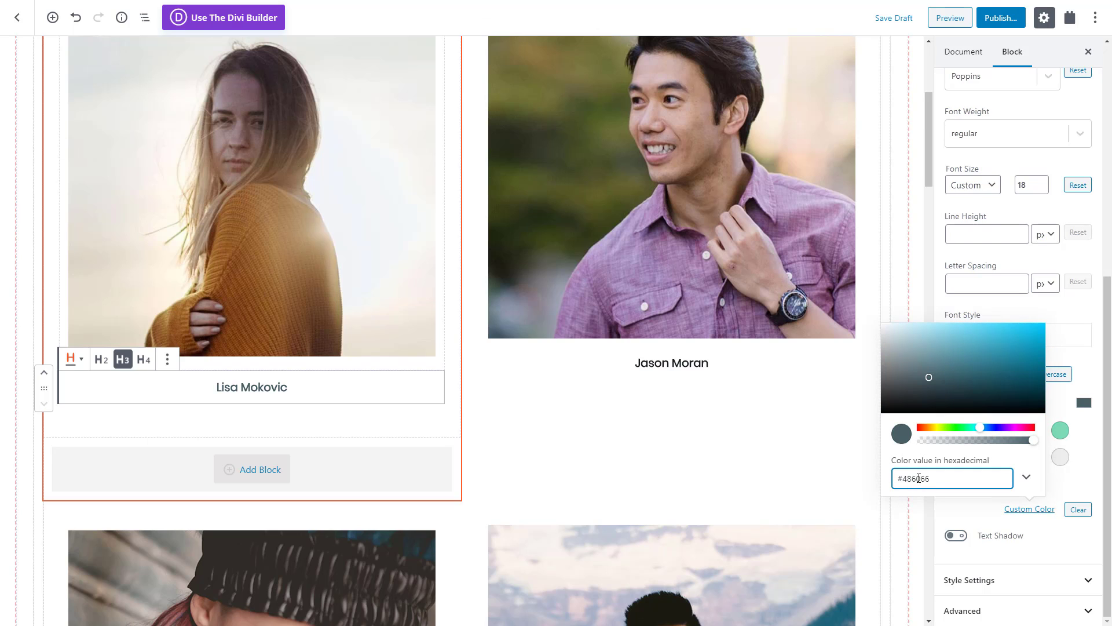
left_click(1072, 479)
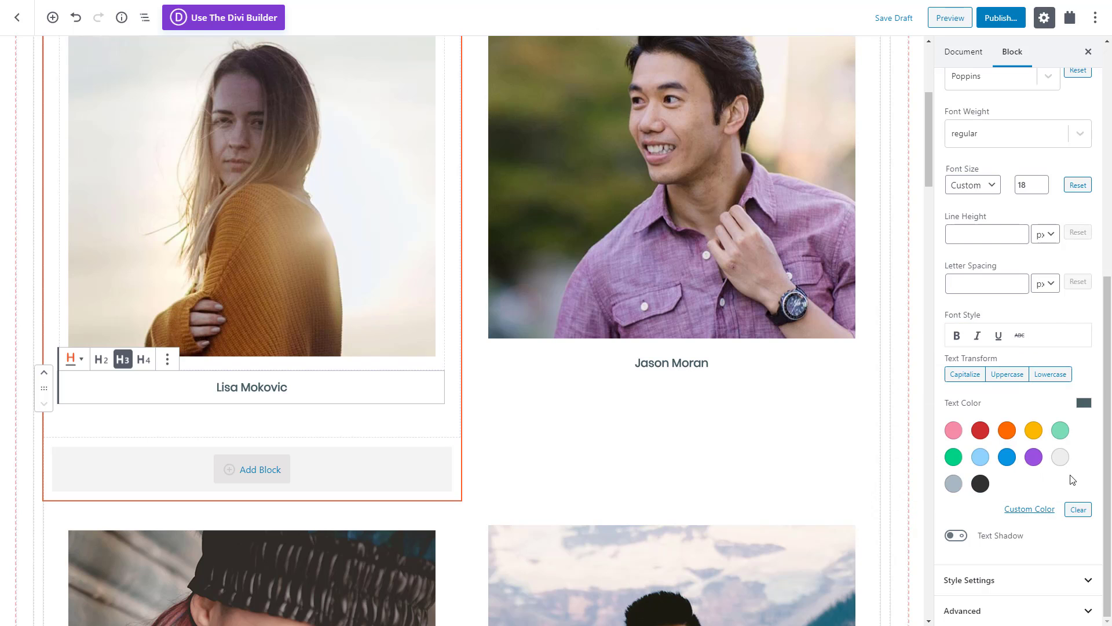
Enable margin and padding for the heading and set its top margin to -10px
left_click(1021, 580)
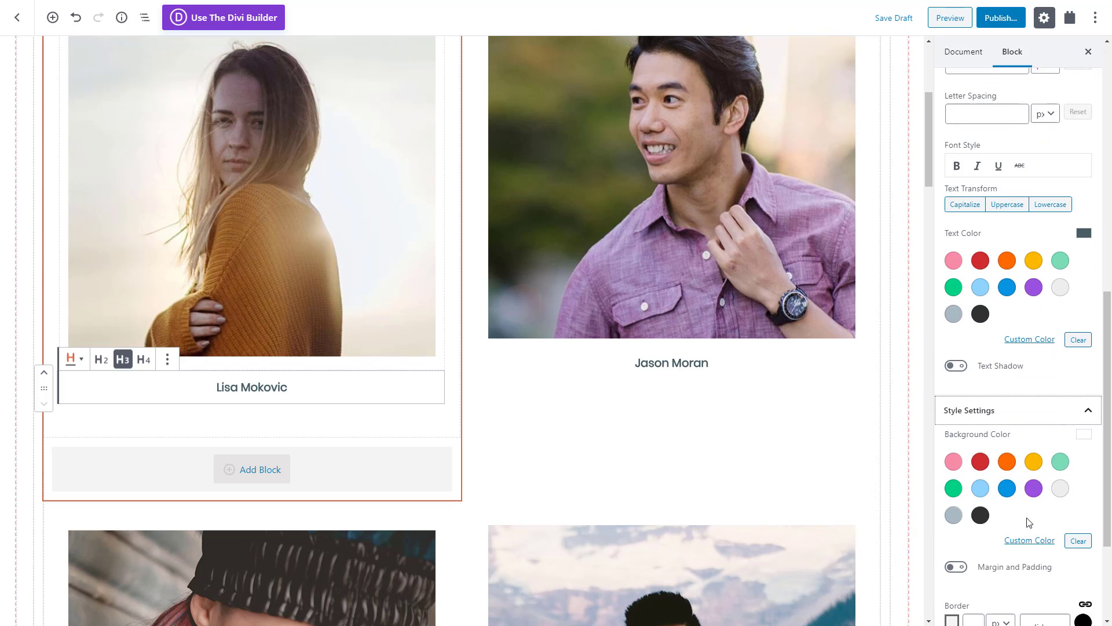
scroll(1029, 523, "down", 3)
left_click(961, 408)
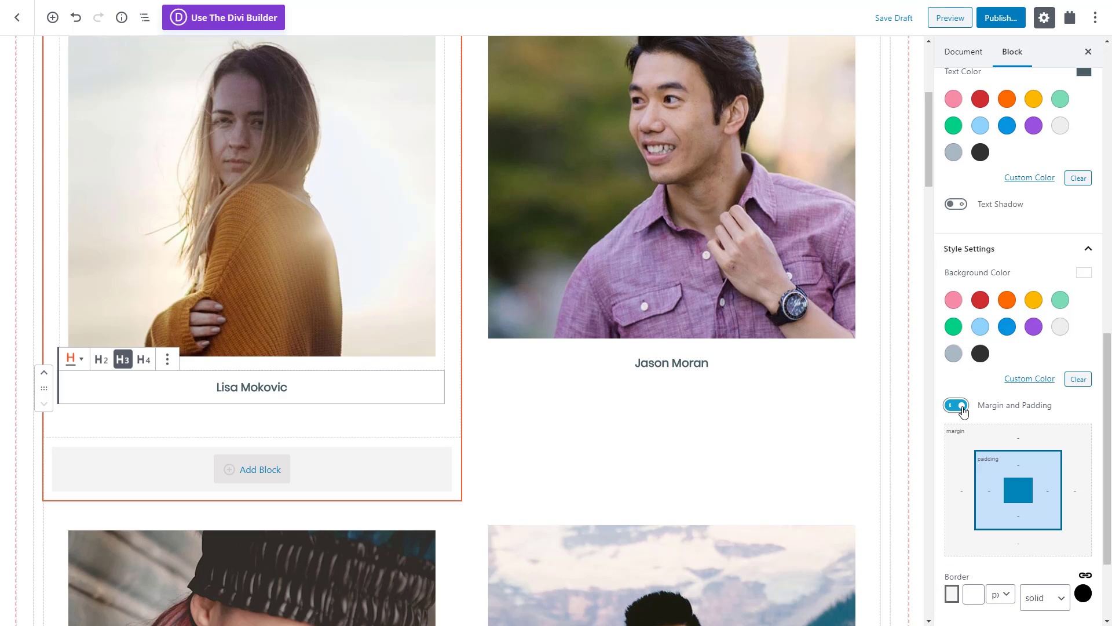
left_click(1017, 436)
type("-10px")
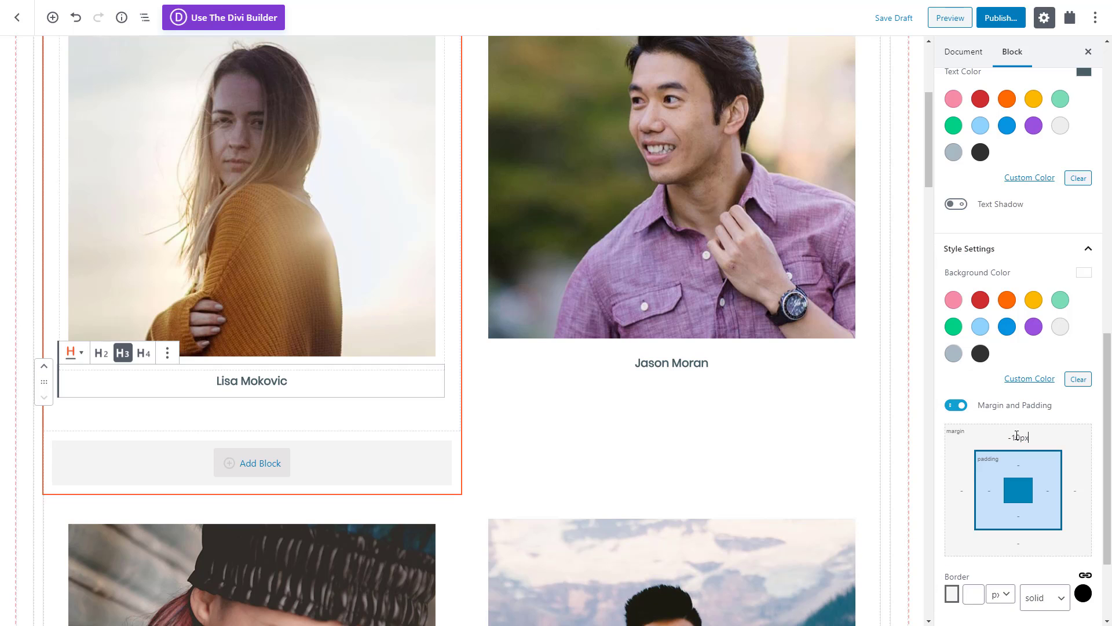
left_click(974, 392)
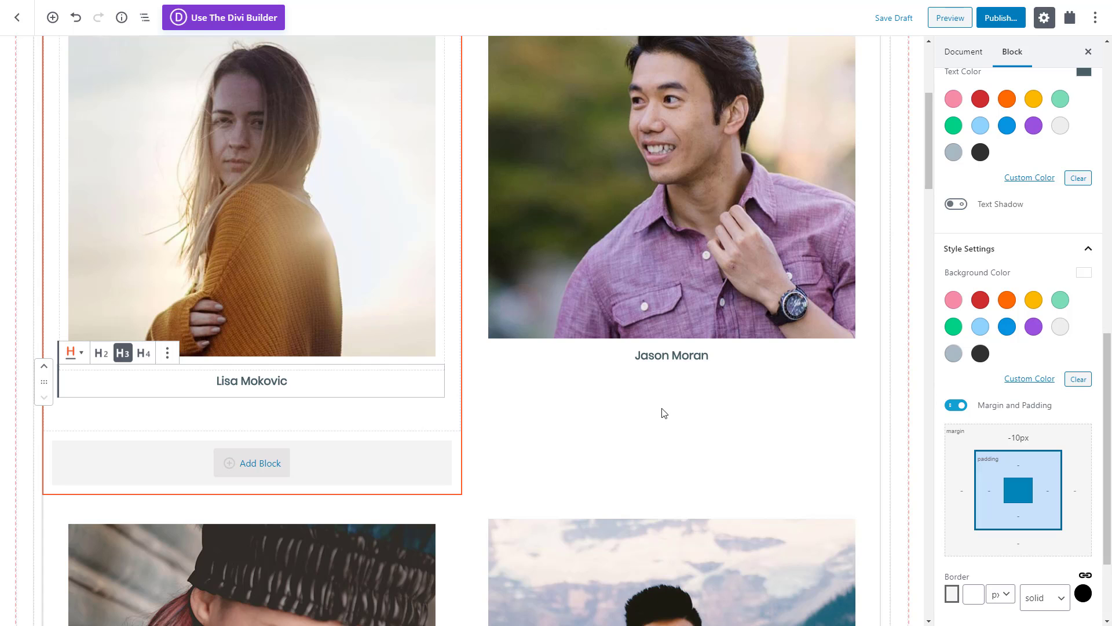
Insert a centered Toolset Single Field block below the heading in the container, with Taxonomy as its field type
left_click(404, 420)
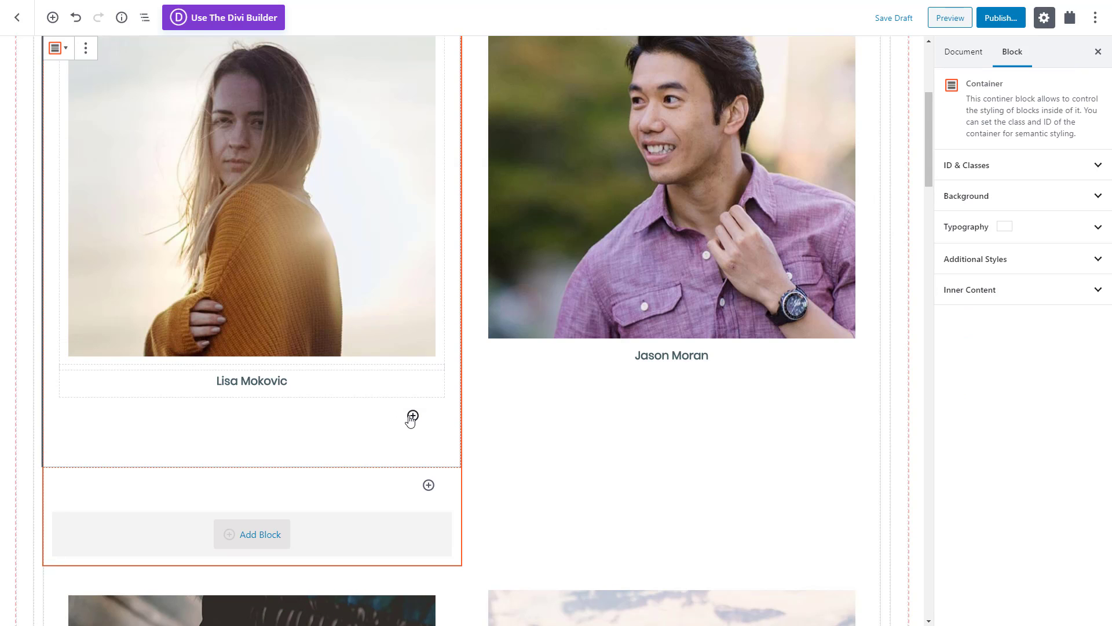
left_click(412, 416)
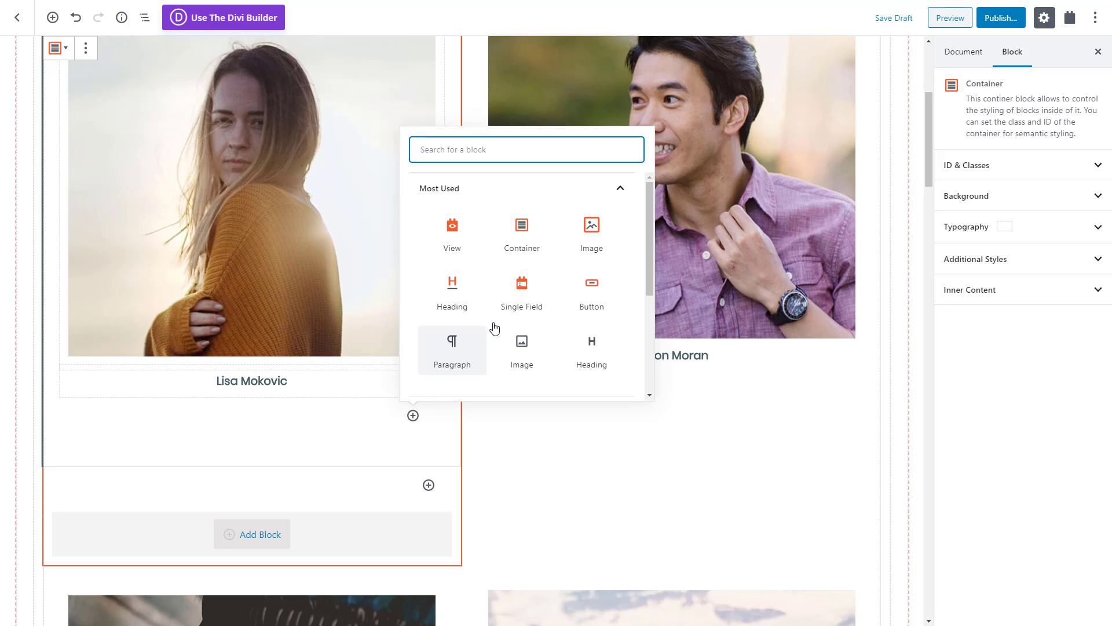
left_click(523, 295)
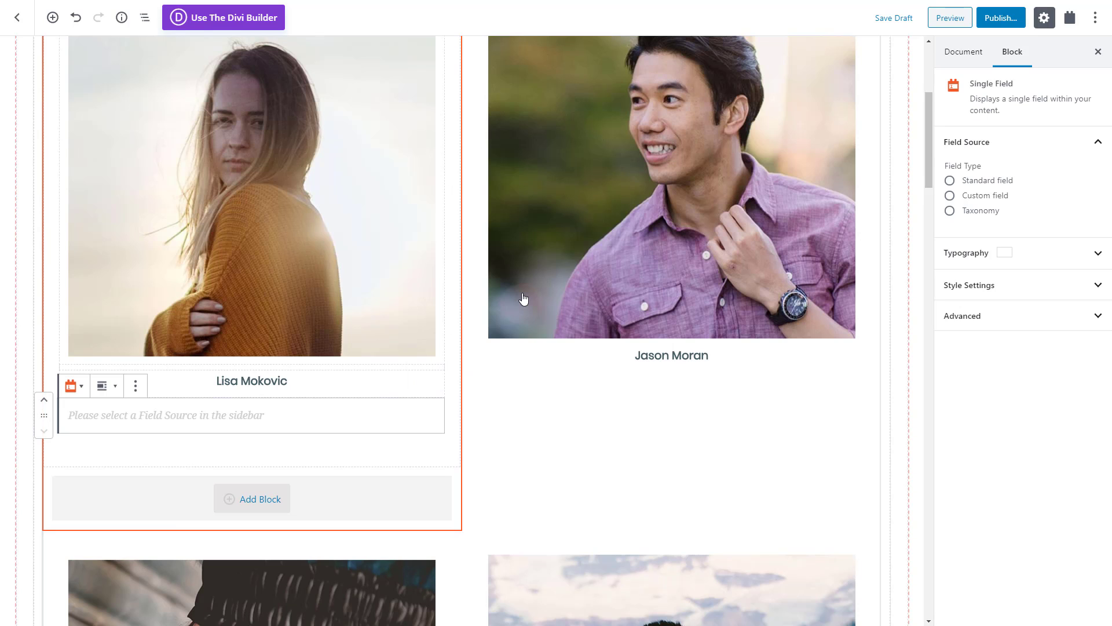
left_click(120, 386)
left_click(142, 342)
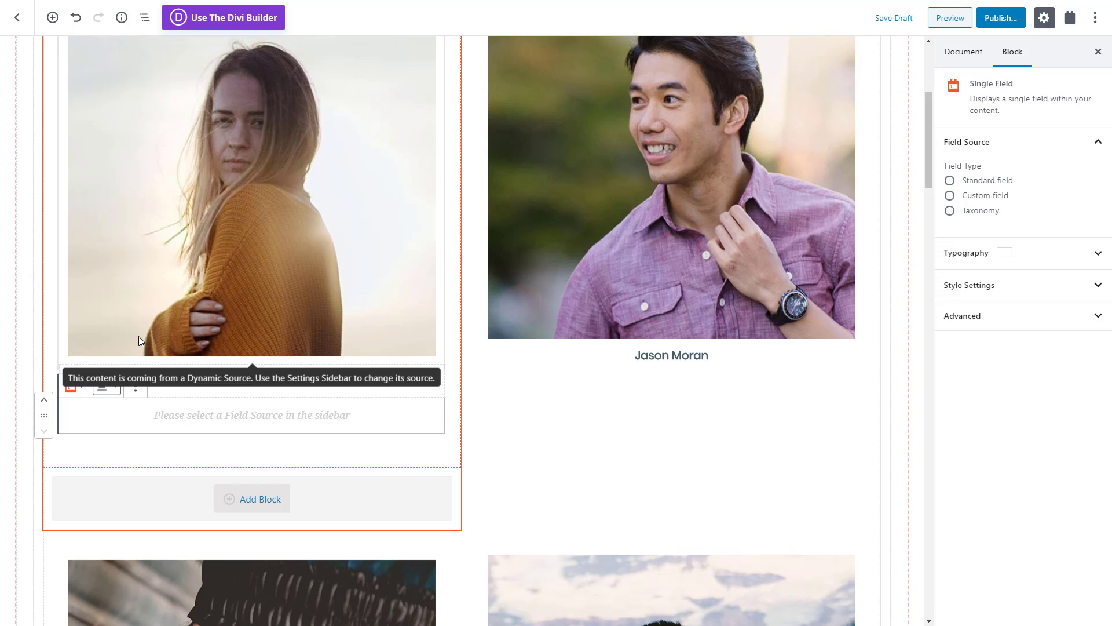
left_click(983, 212)
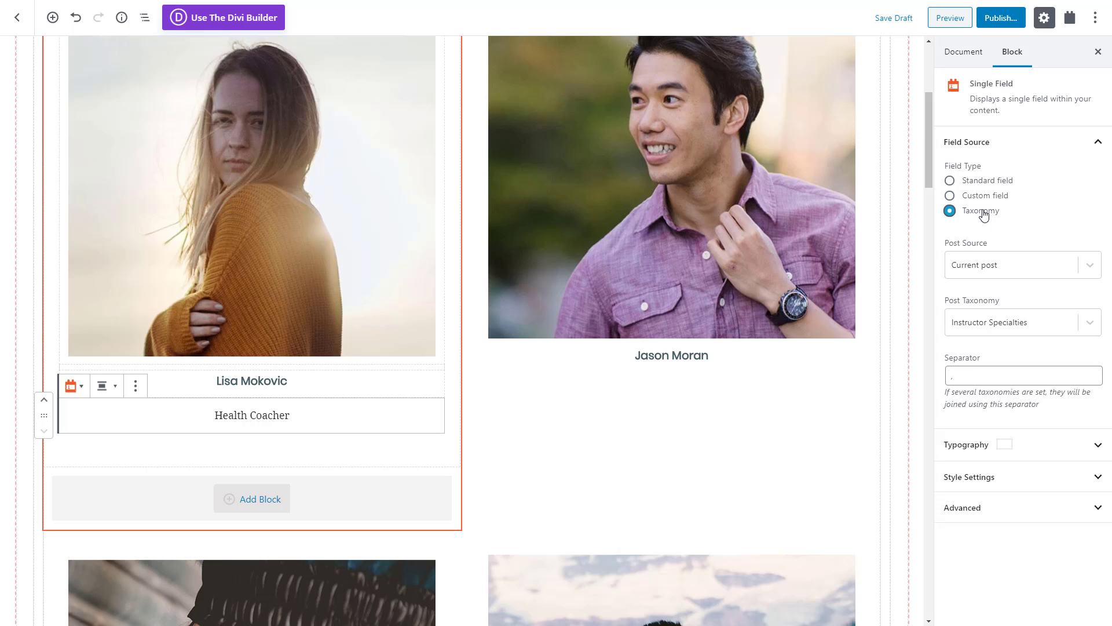
Choose Instructor Specialties as the post taxonomy for the Single Field block below the heading
left_click(1014, 321)
left_click(1013, 320)
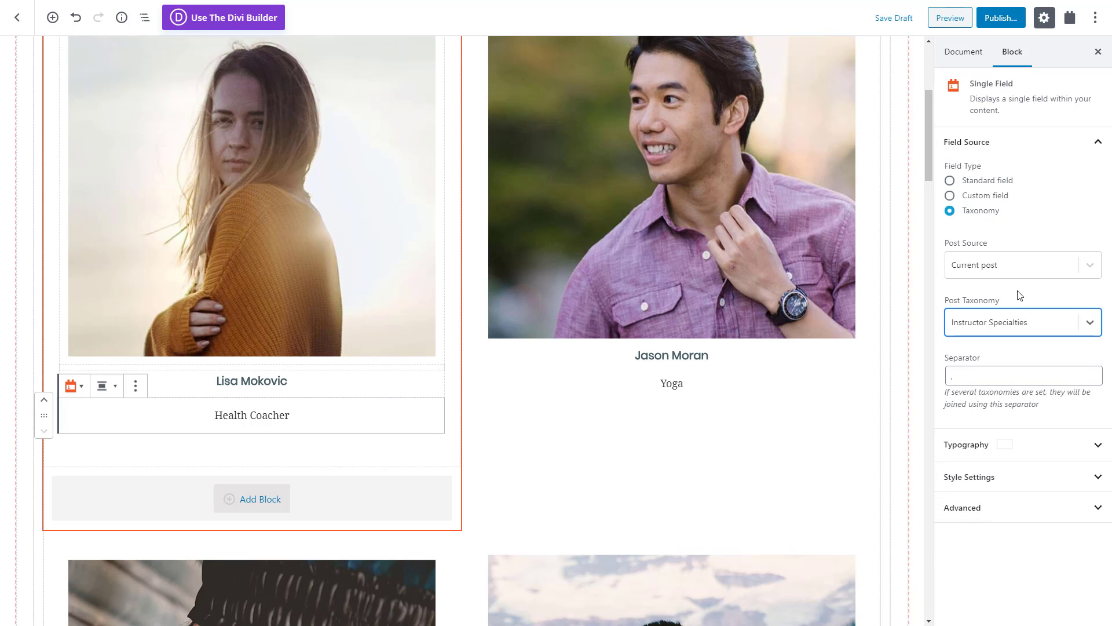
left_click(1015, 296)
left_click(1017, 146)
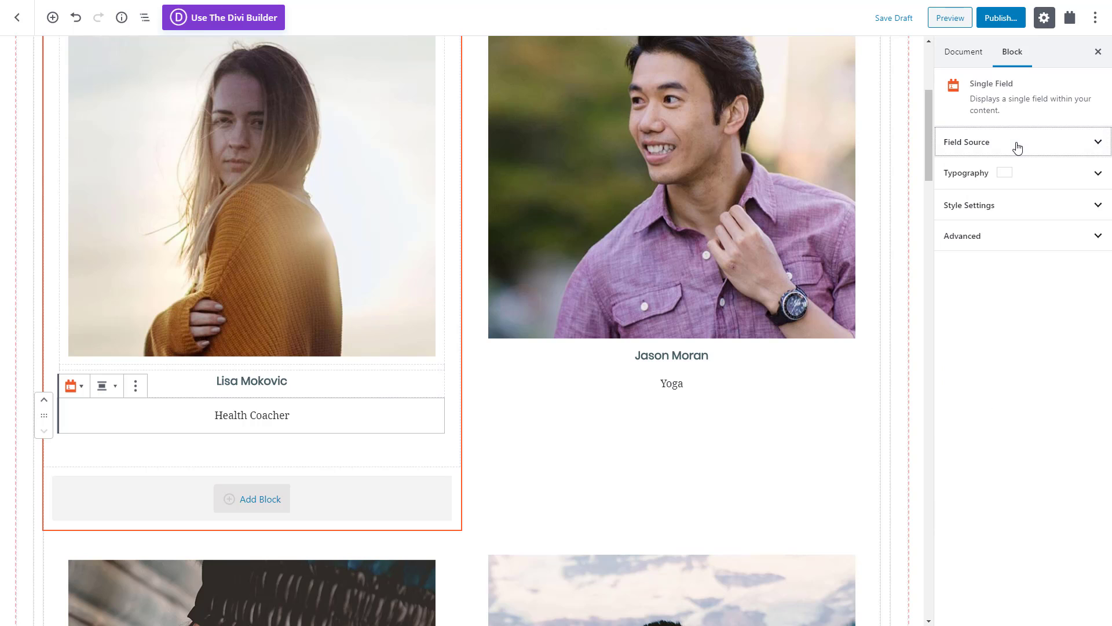
Set the specialty field's font to Open Sans with a custom size of 14
left_click(1015, 173)
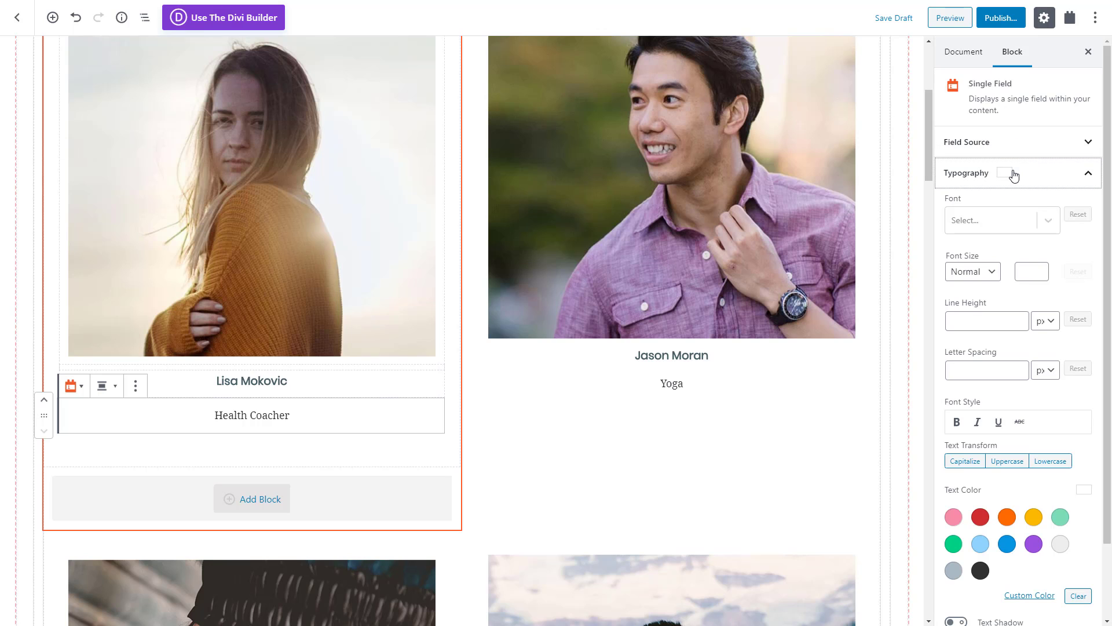
left_click(995, 220)
type("open")
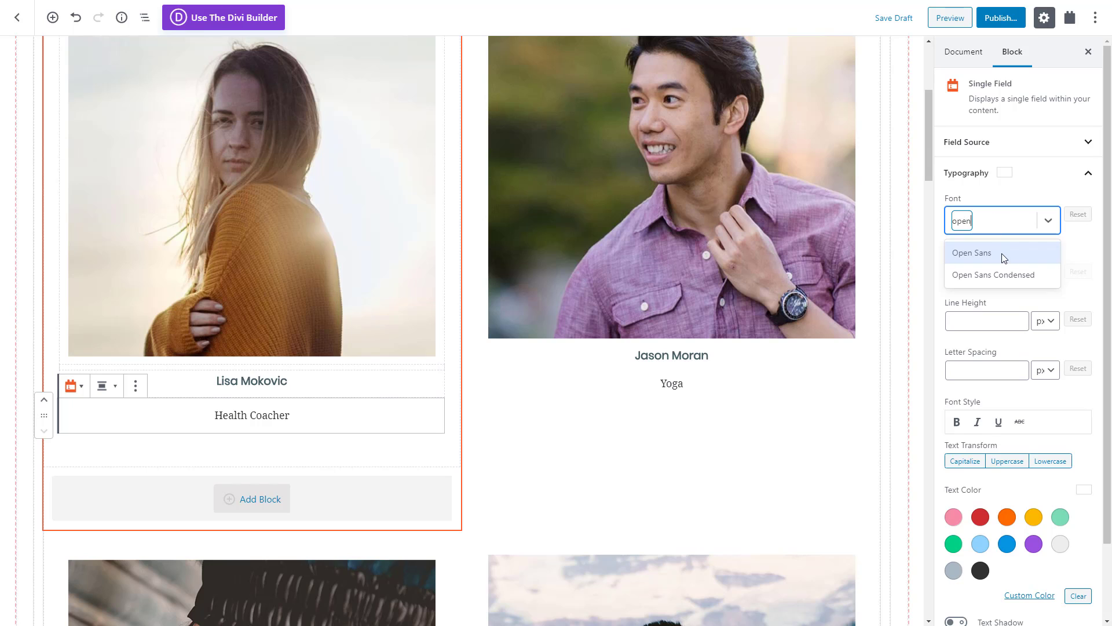
left_click(1004, 258)
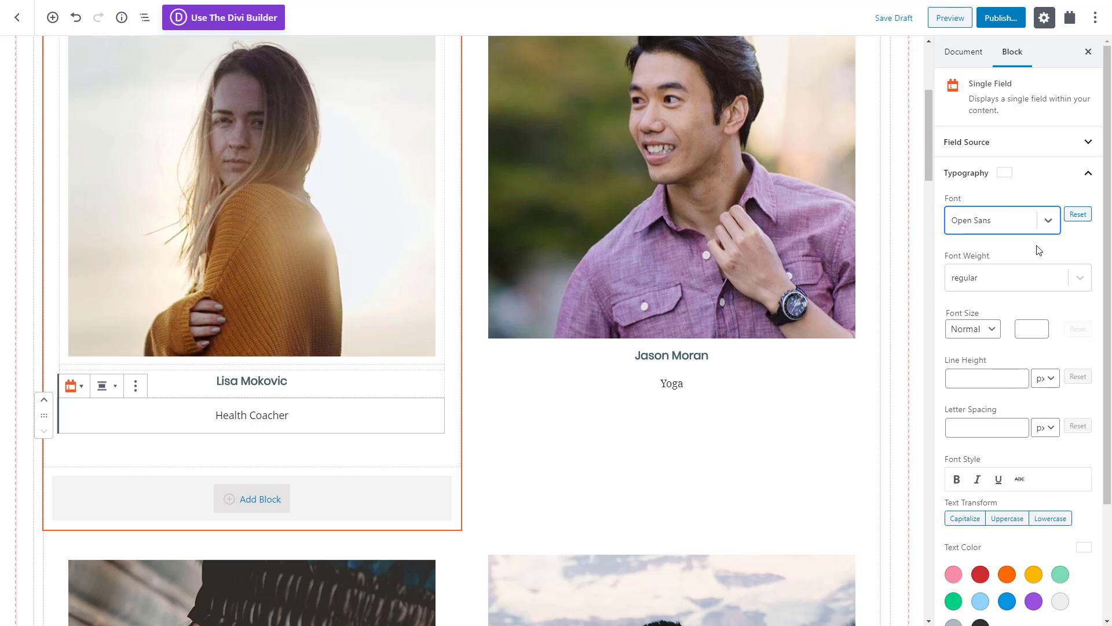
left_click(1033, 328)
type("14")
left_click(1028, 350)
Give the specialty field the custom text color #aaaaaa
scroll(1028, 353, "down", 2)
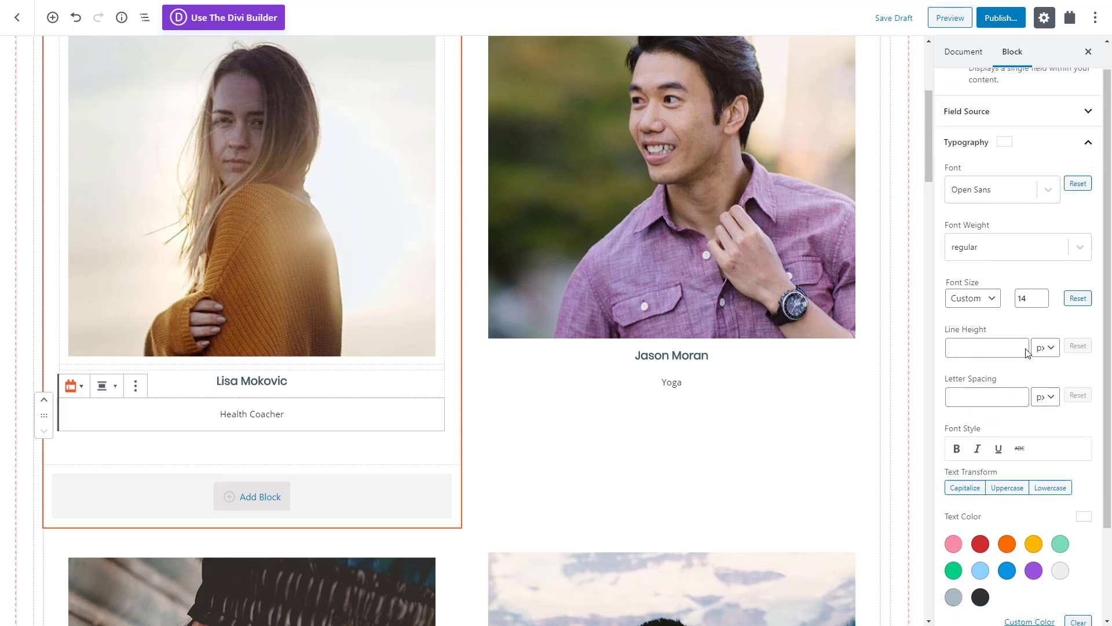
left_click(1035, 509)
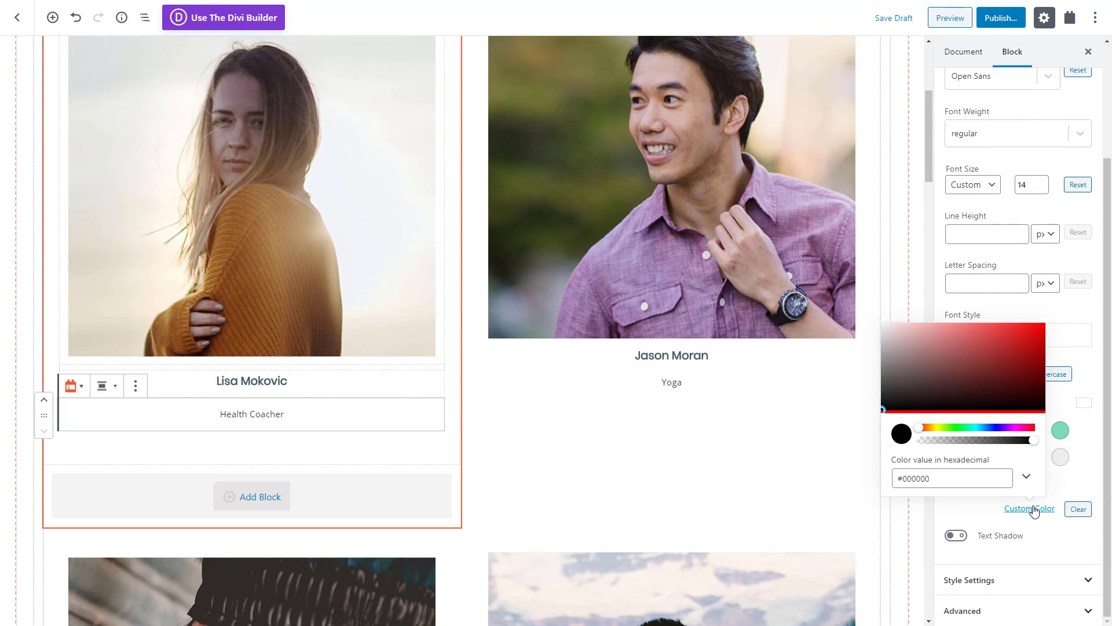
left_click(925, 478)
key("ctrl+a")
type("#aaaaaa")
left_click(1088, 482)
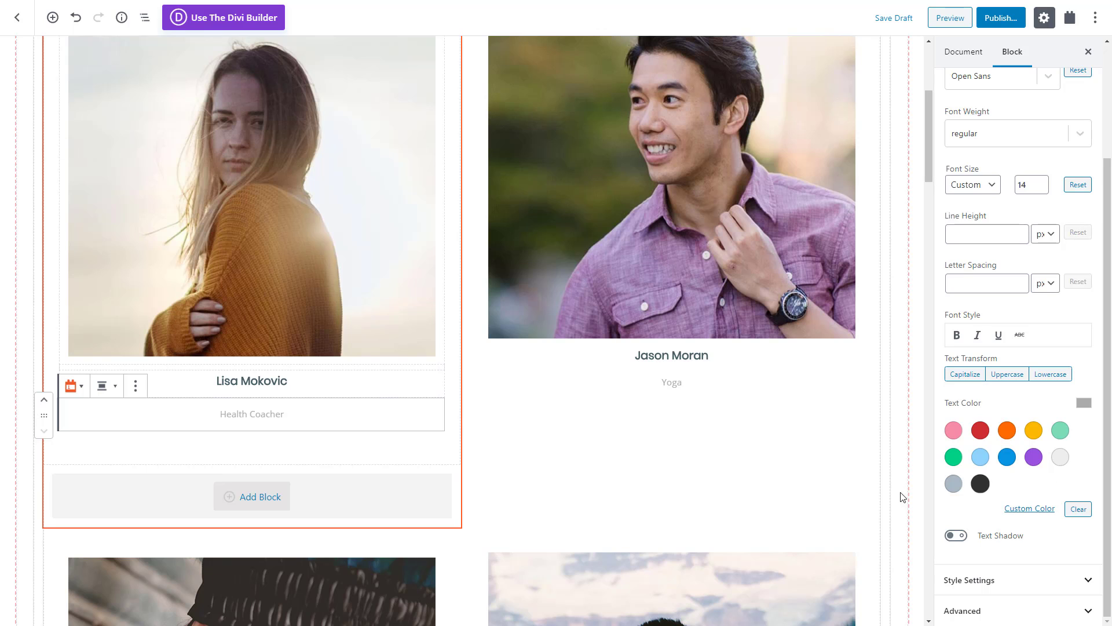
Insert another Single Field block below the specialty in the container and align it to the center
left_click(433, 442)
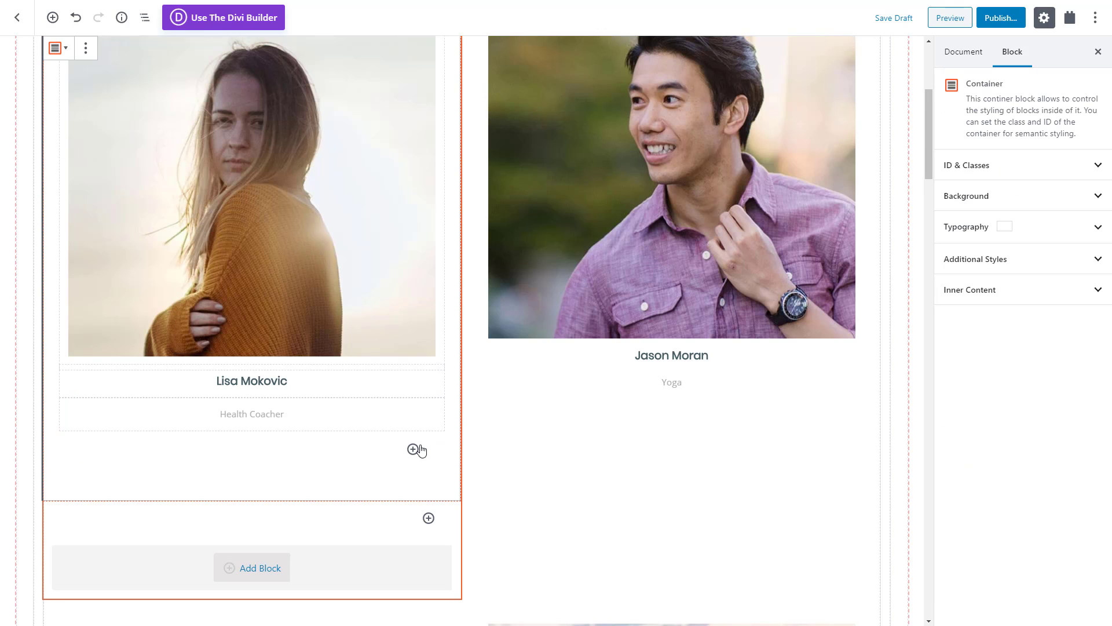
left_click(413, 450)
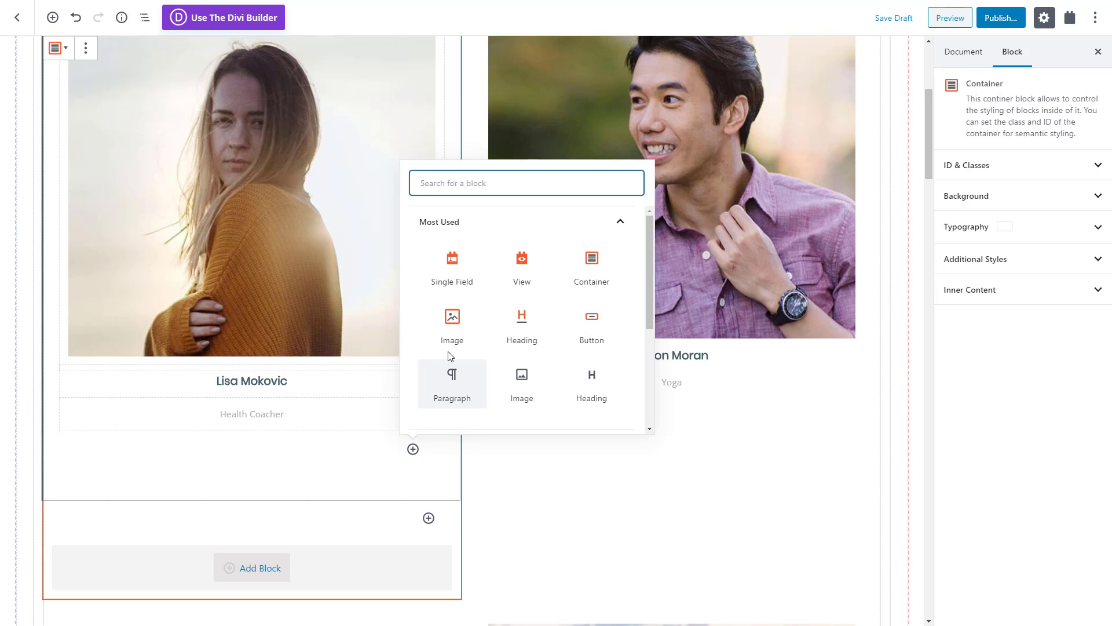
left_click(452, 268)
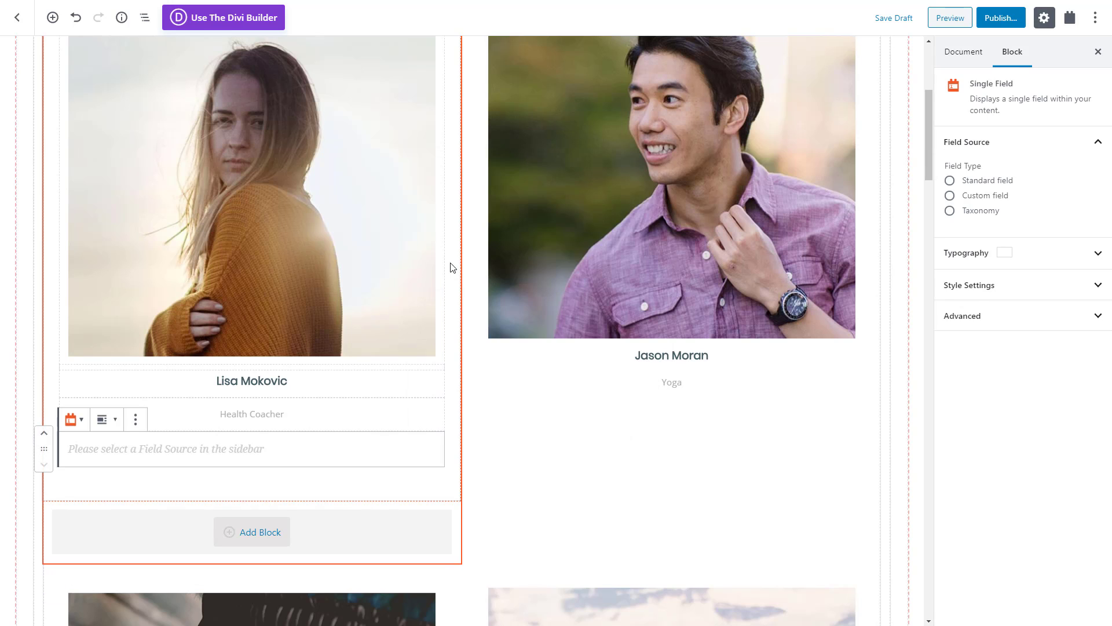
left_click(107, 421)
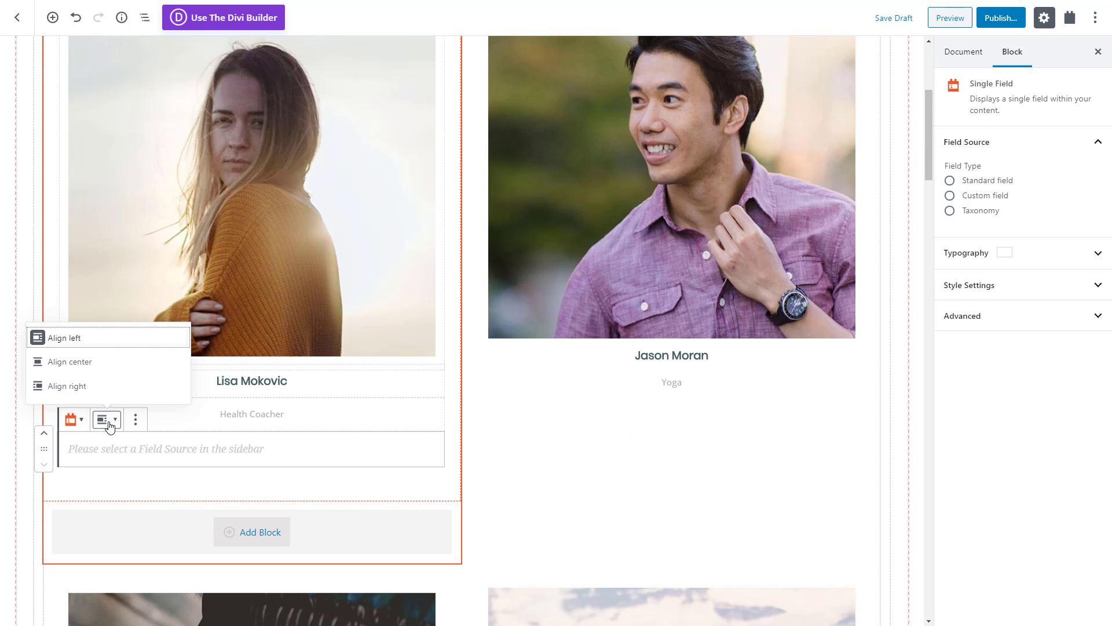
left_click(118, 365)
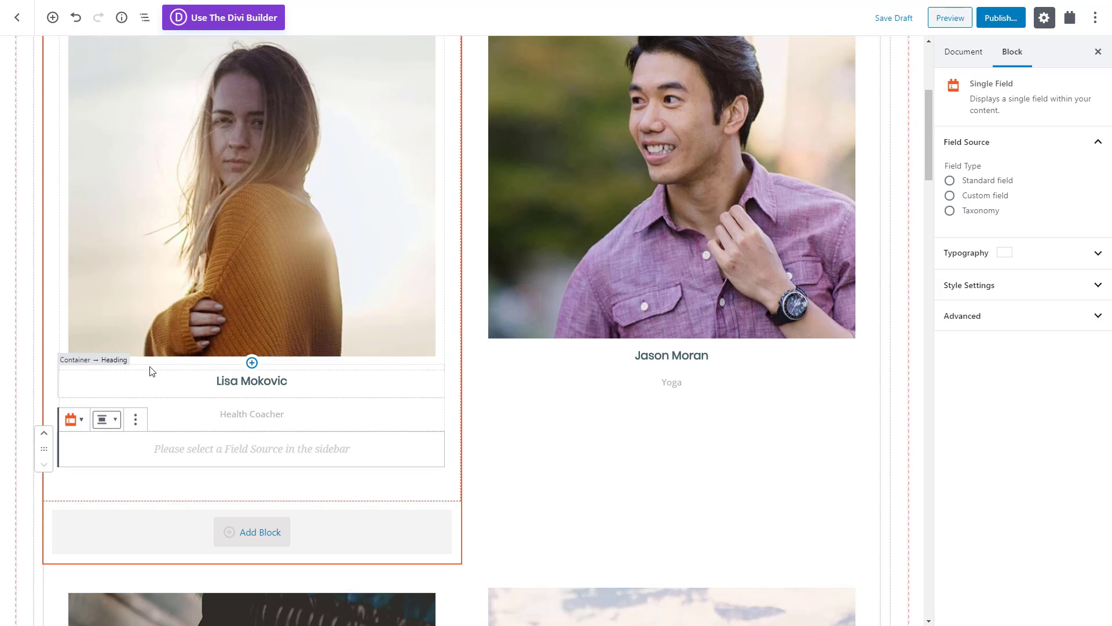
Have the new Single Field block show the standard field Post Excerpt, limited to a length of 14 words
left_click(988, 183)
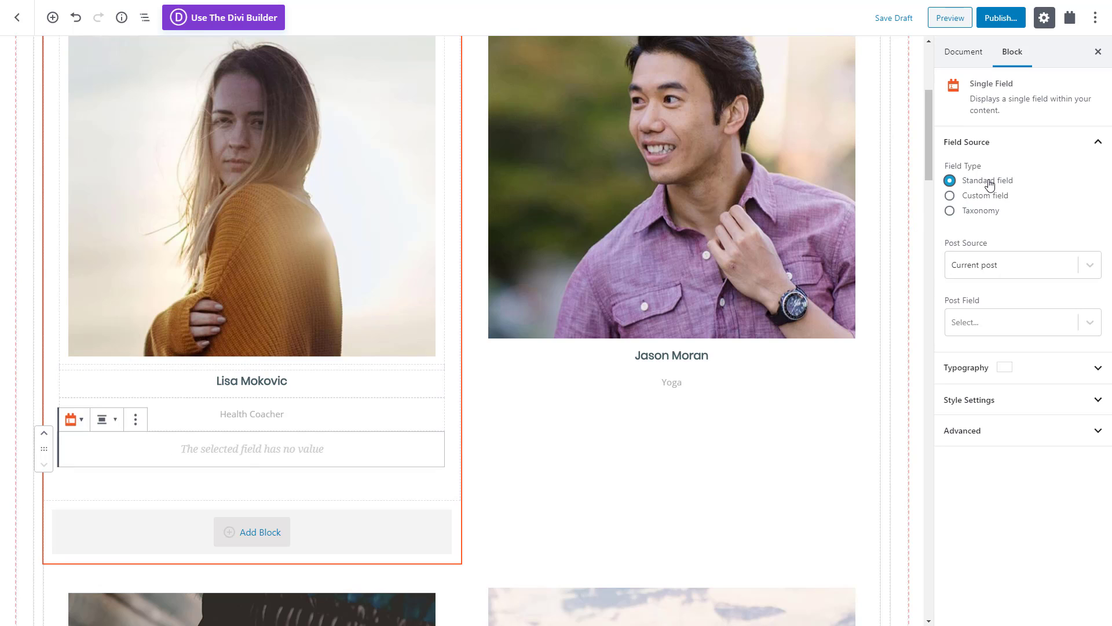
left_click(979, 325)
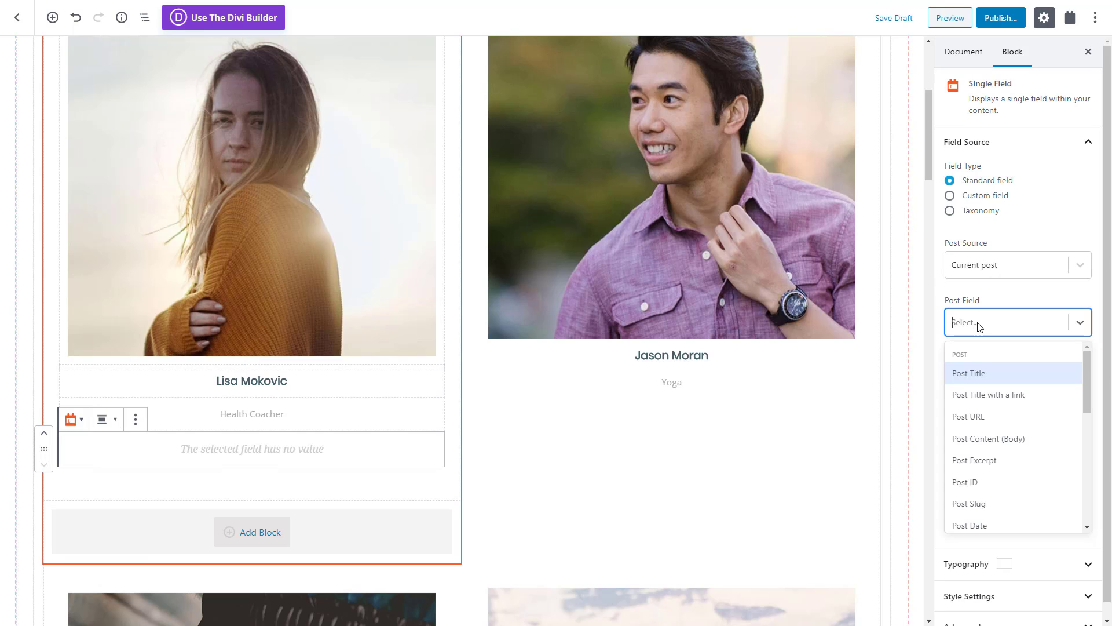
left_click(979, 460)
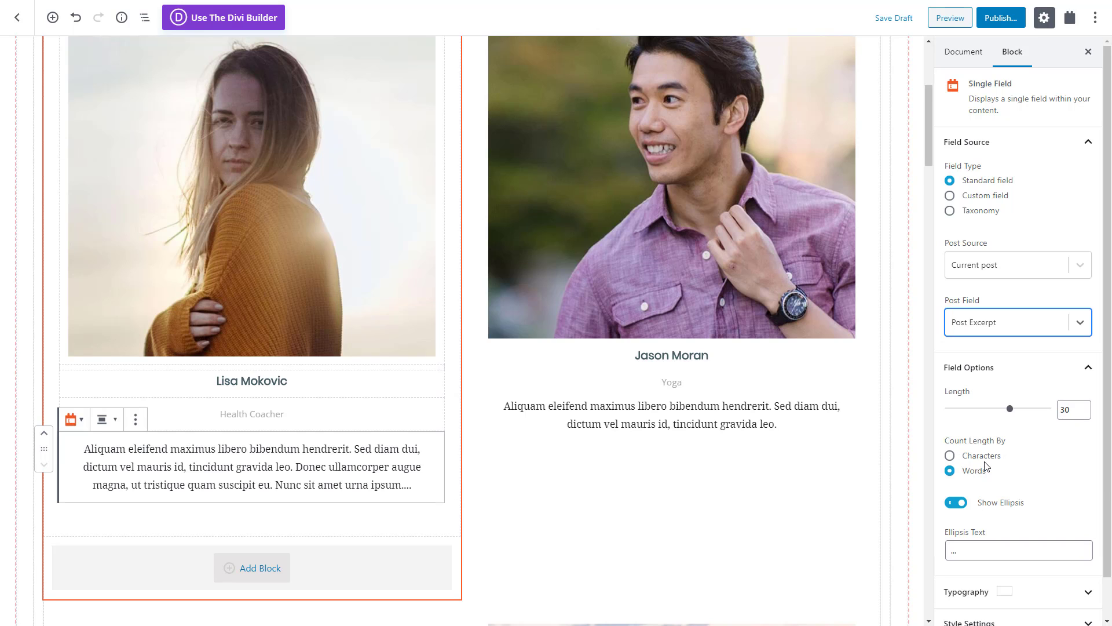
left_click_drag(1010, 409, 981, 414)
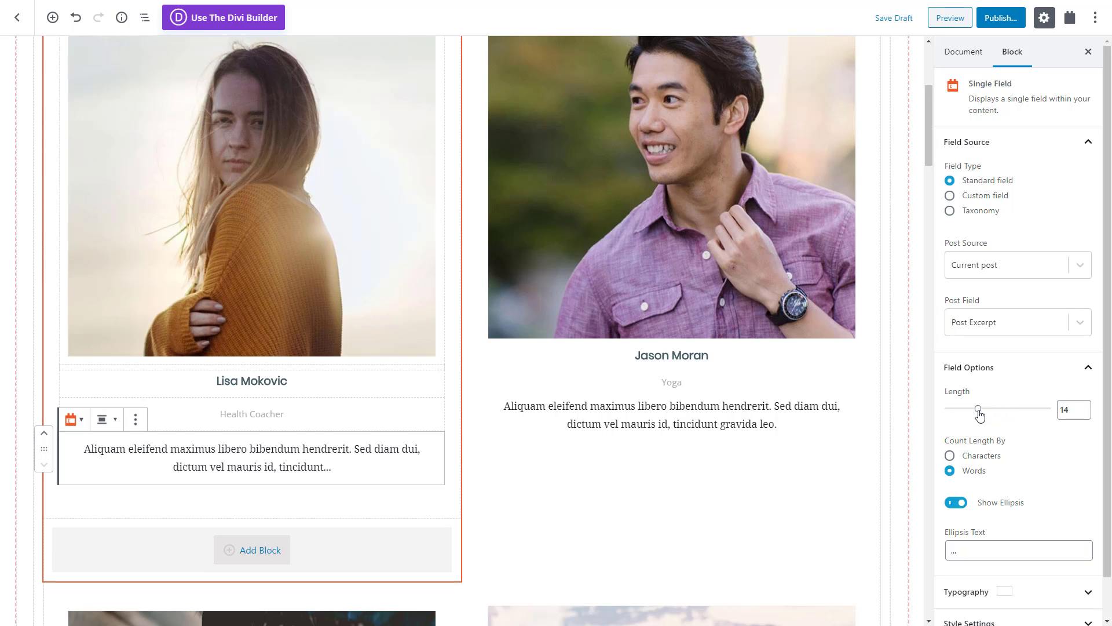
left_click(979, 370)
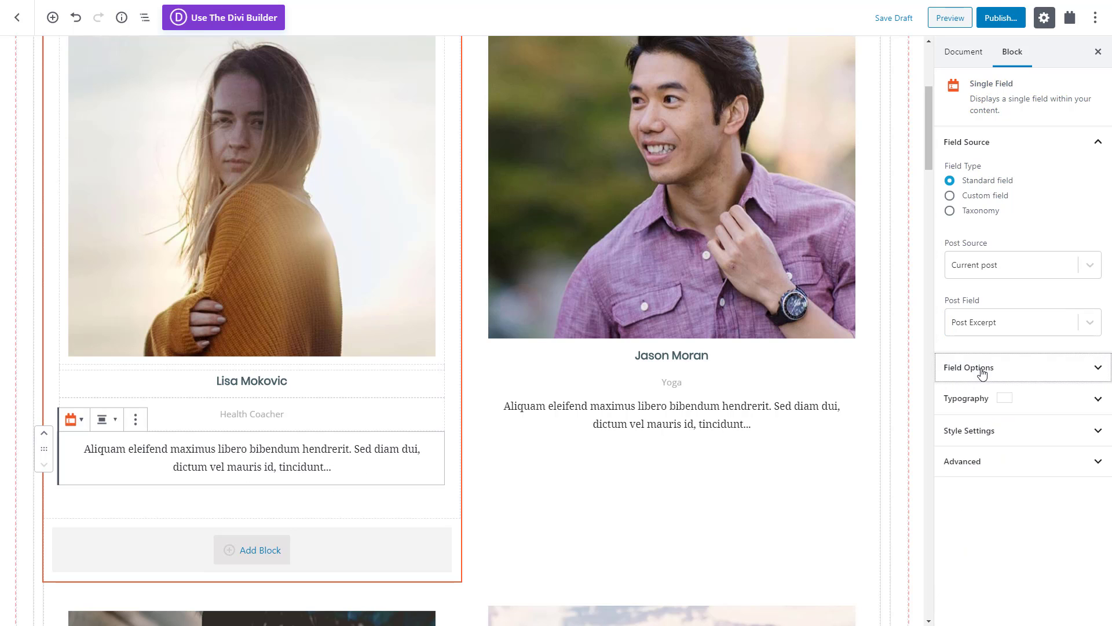
Set the excerpt field's font to Open Sans with a custom size of 14
left_click(980, 400)
scroll(981, 399, "down", 4)
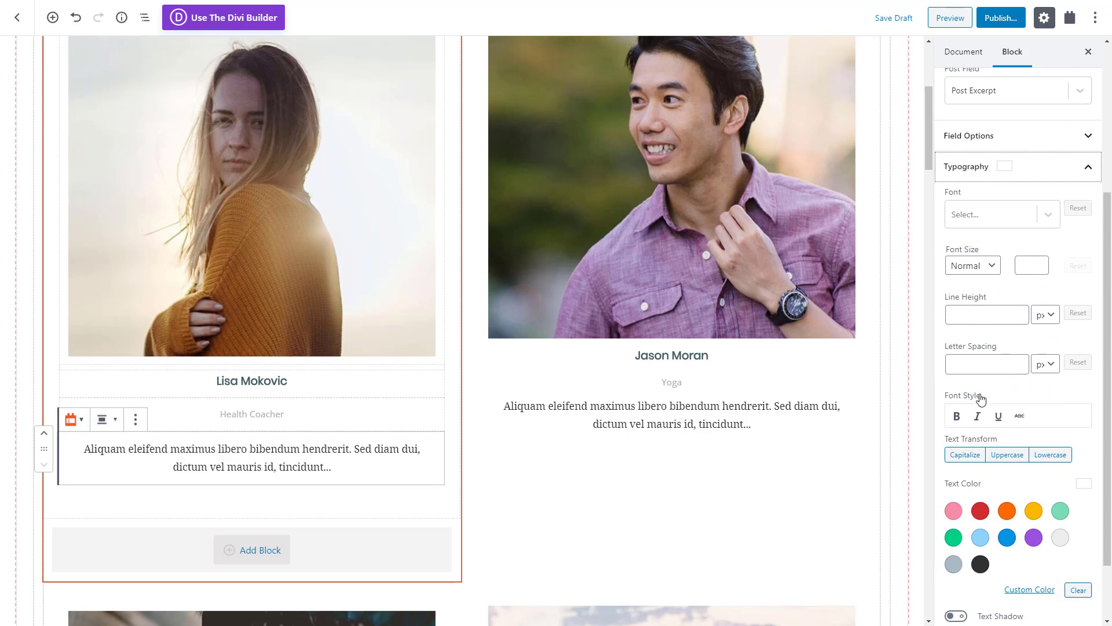
left_click(989, 218)
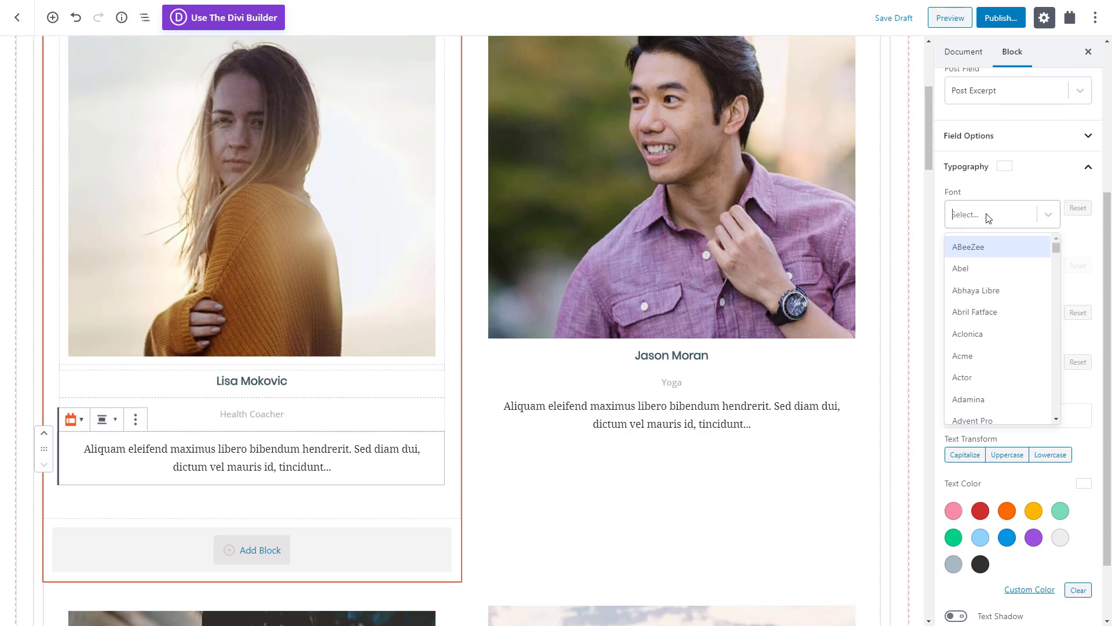
type("open")
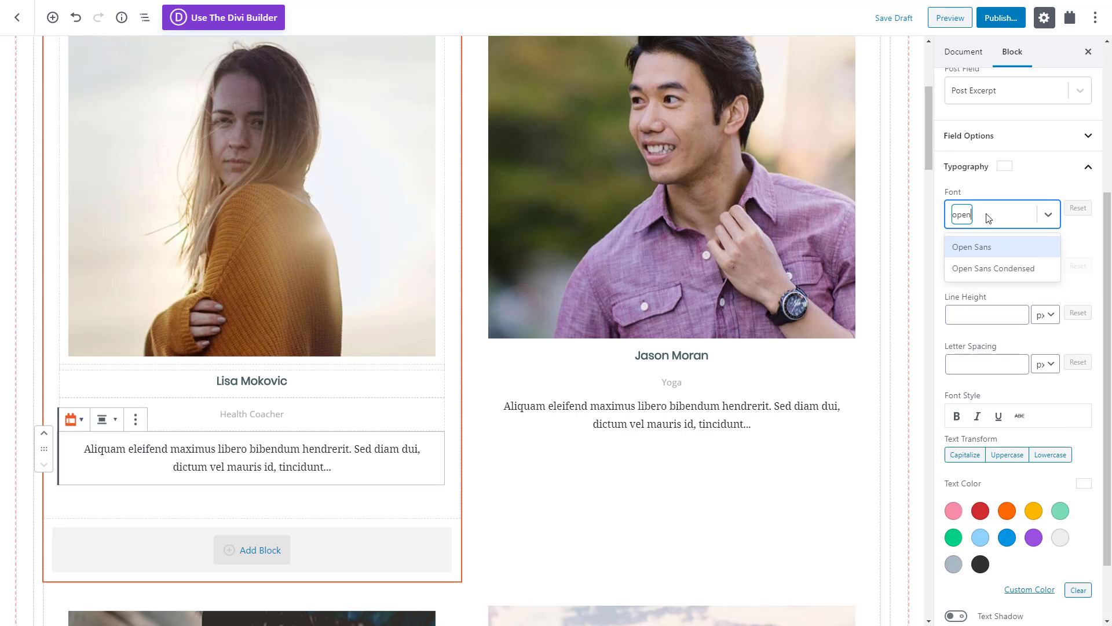
left_click(985, 248)
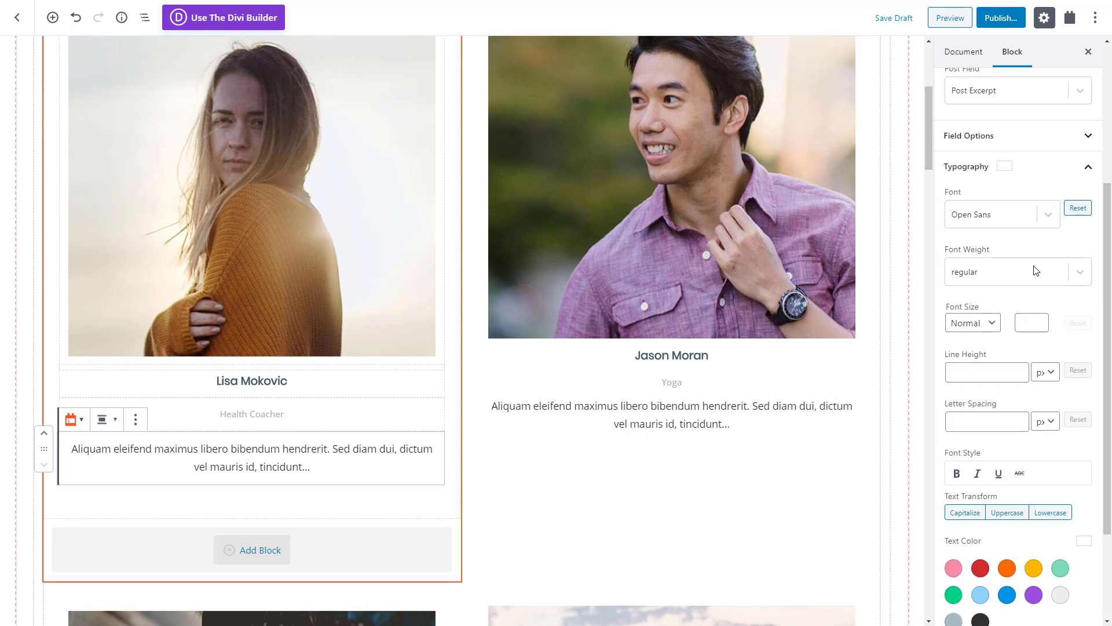
left_click(1028, 321)
type("14")
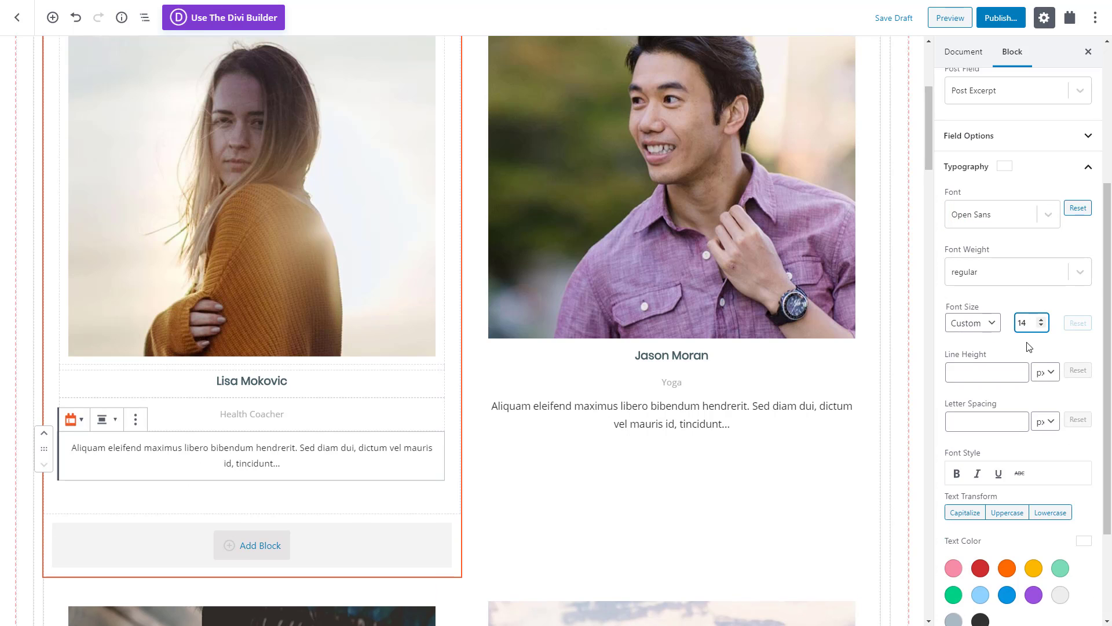
left_click(1029, 347)
Give the excerpt field the custom text color #666666
scroll(1034, 385, "down", 2)
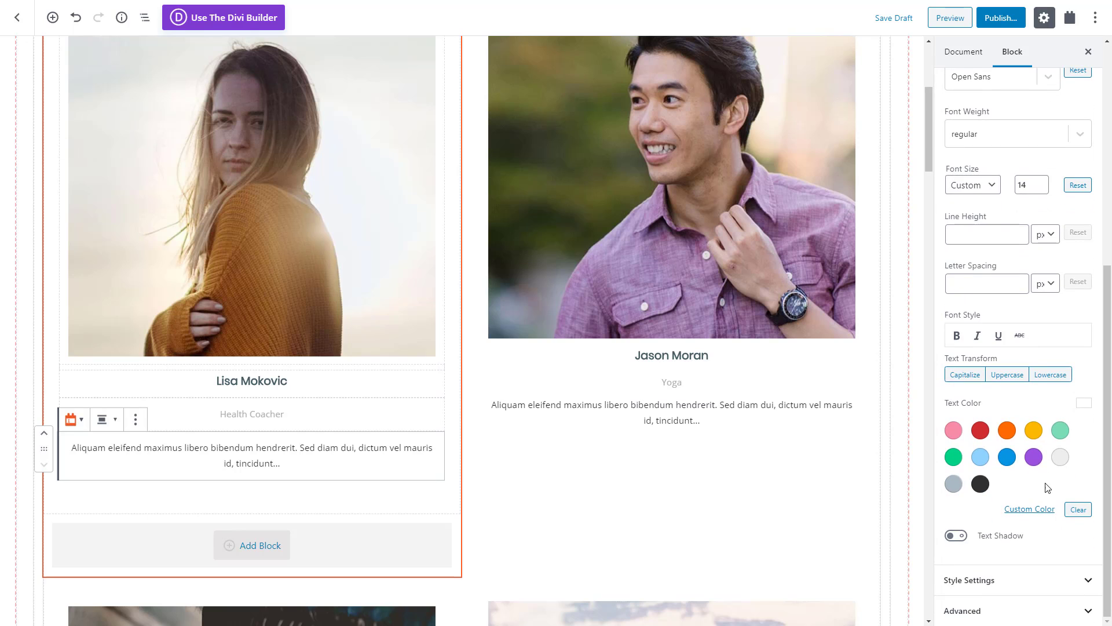
left_click(1042, 509)
left_click(913, 479)
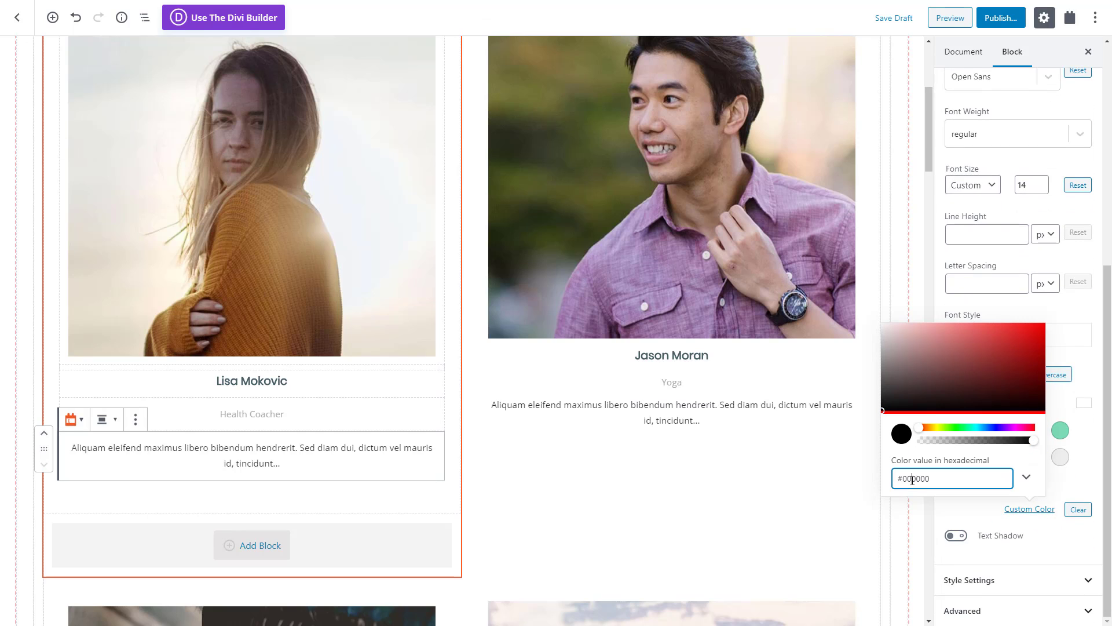
key("ctrl+a")
type("#666666")
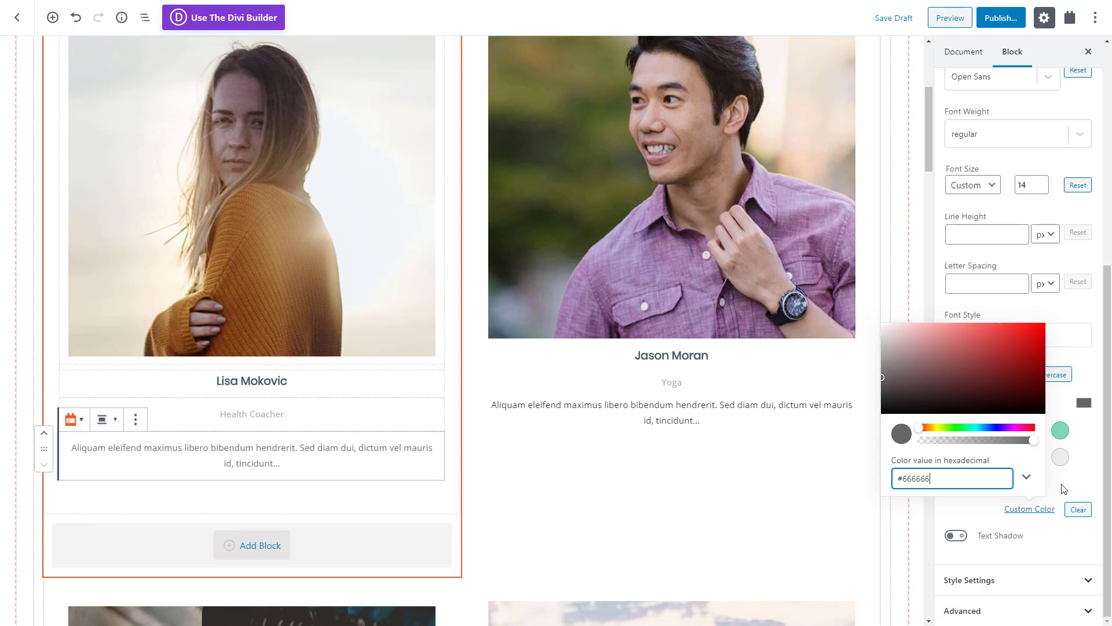
left_click(1064, 489)
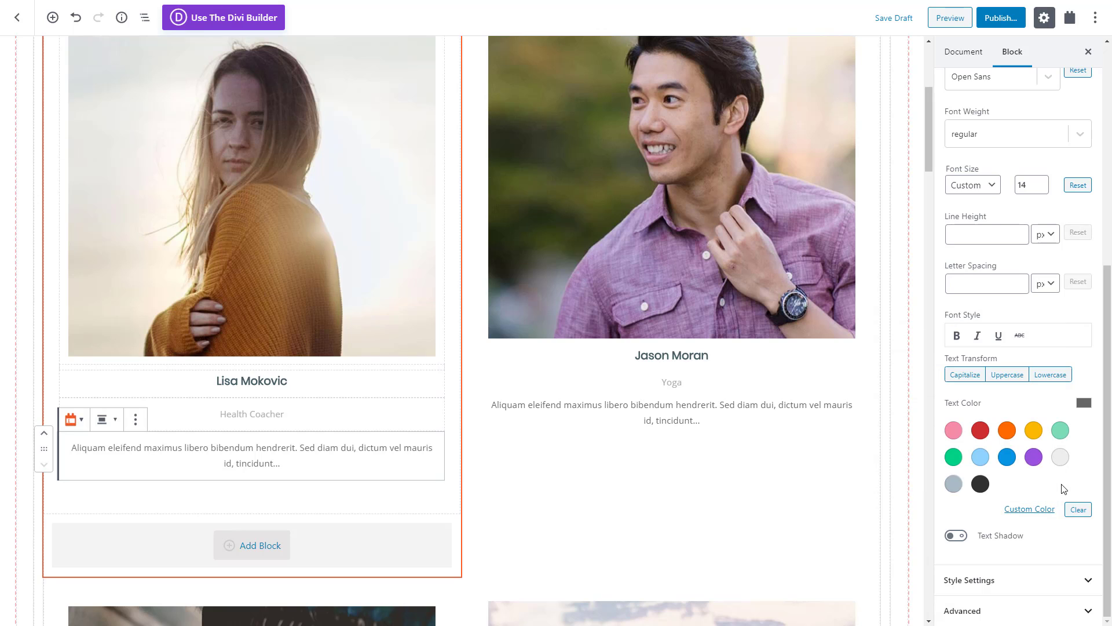
Insert a centered Toolset Button block below the excerpt in the container and label it "Learn more"
left_click(361, 498)
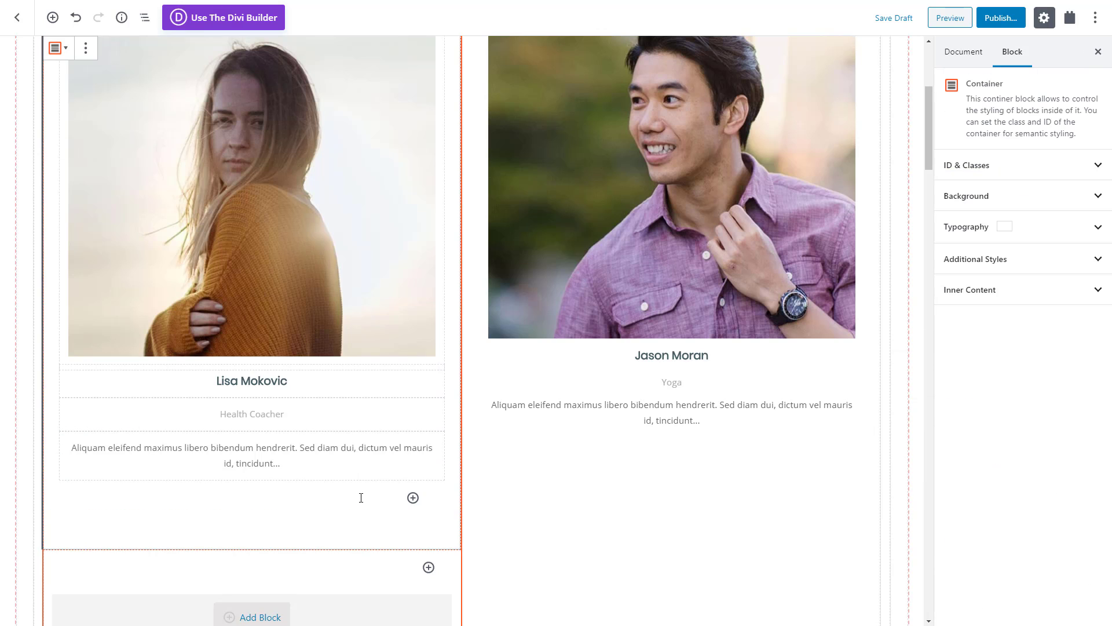
left_click(413, 497)
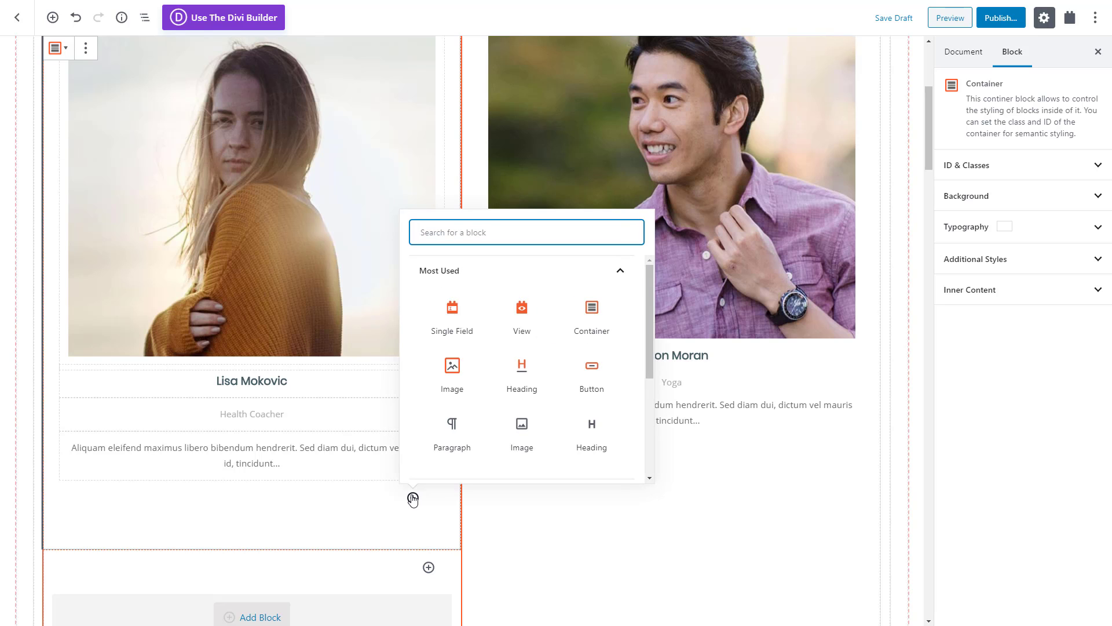
left_click(588, 374)
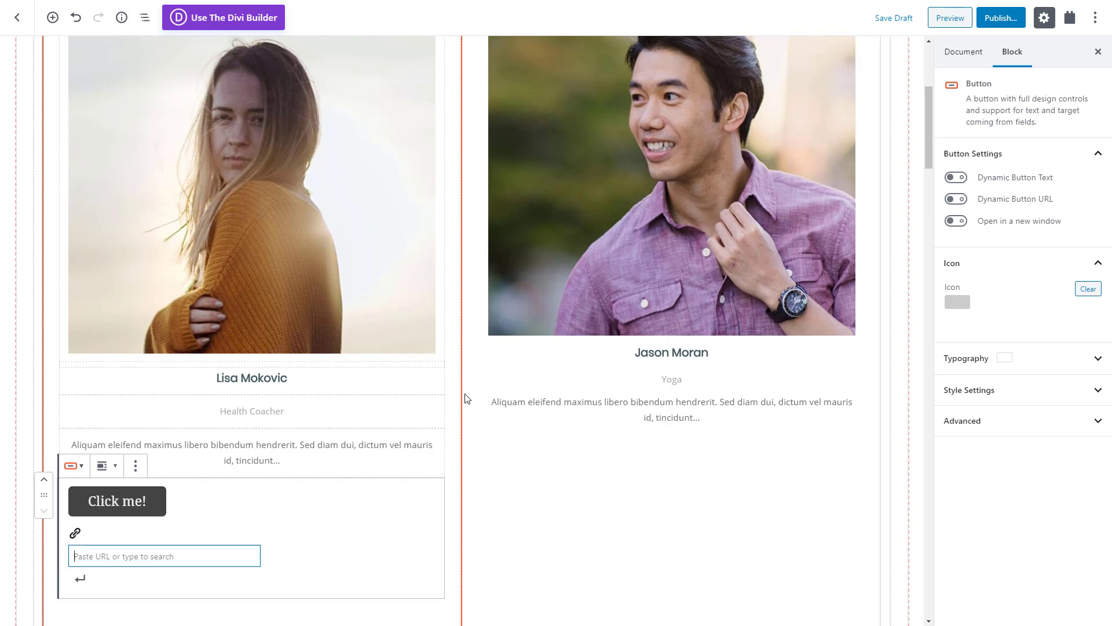
left_click(107, 465)
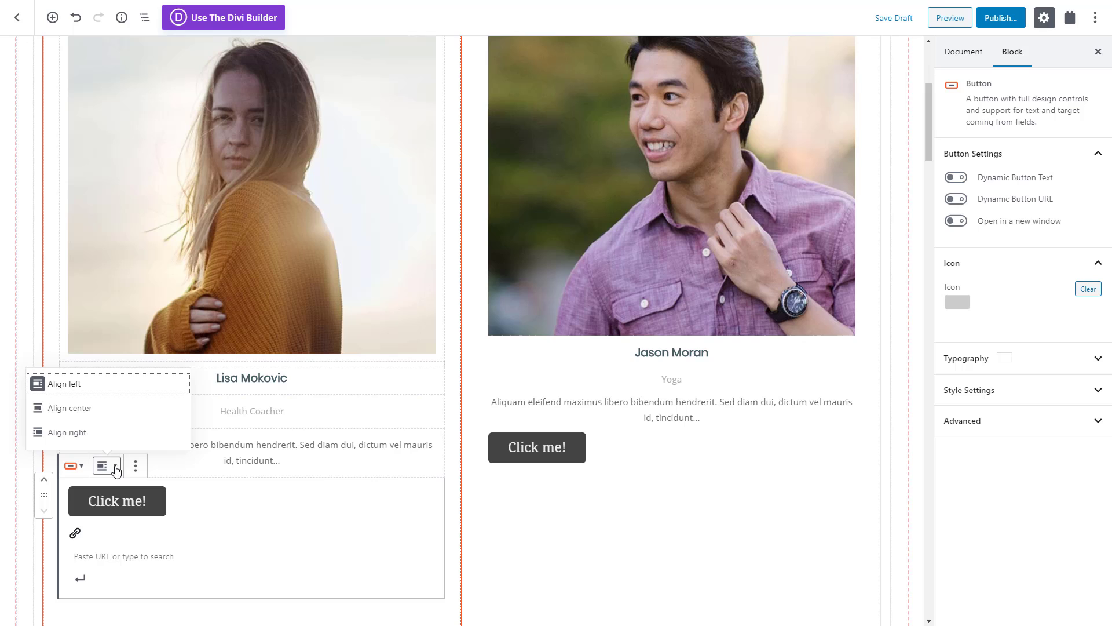
left_click(121, 410)
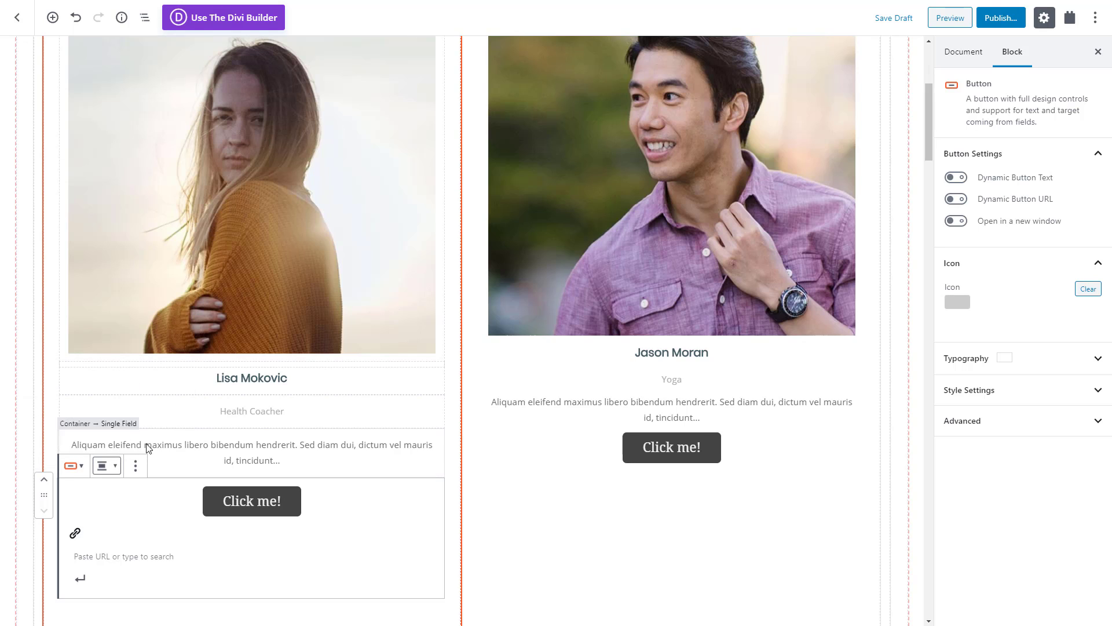
triple_click(242, 500)
type("Learn more")
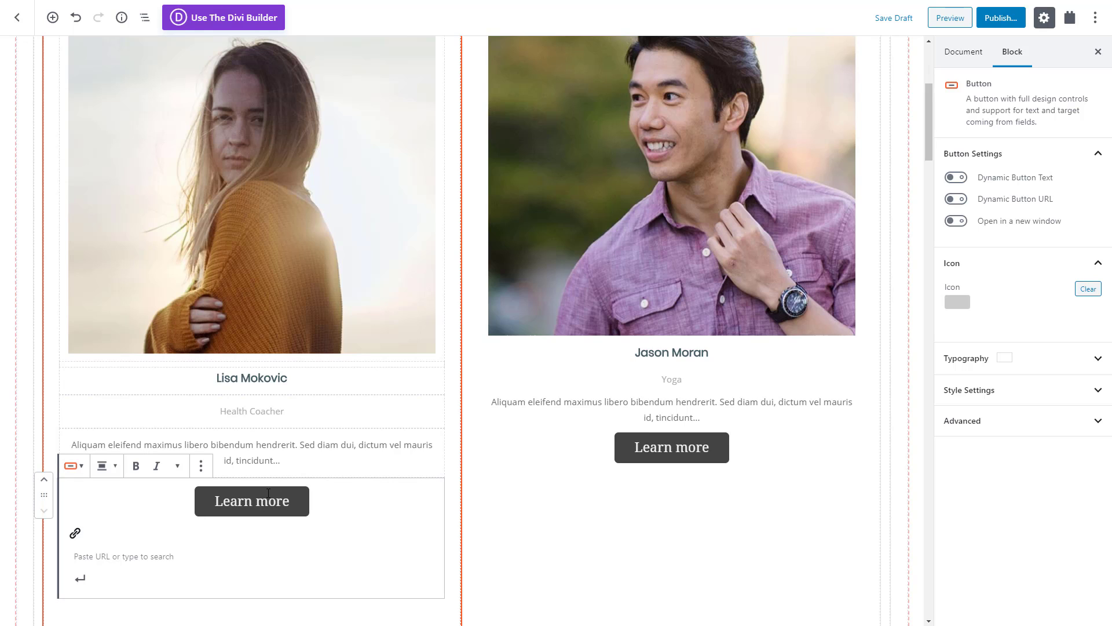
Turn on the dynamic URL for the Learn more button and use the current post's Post URL as its source
left_click(956, 198)
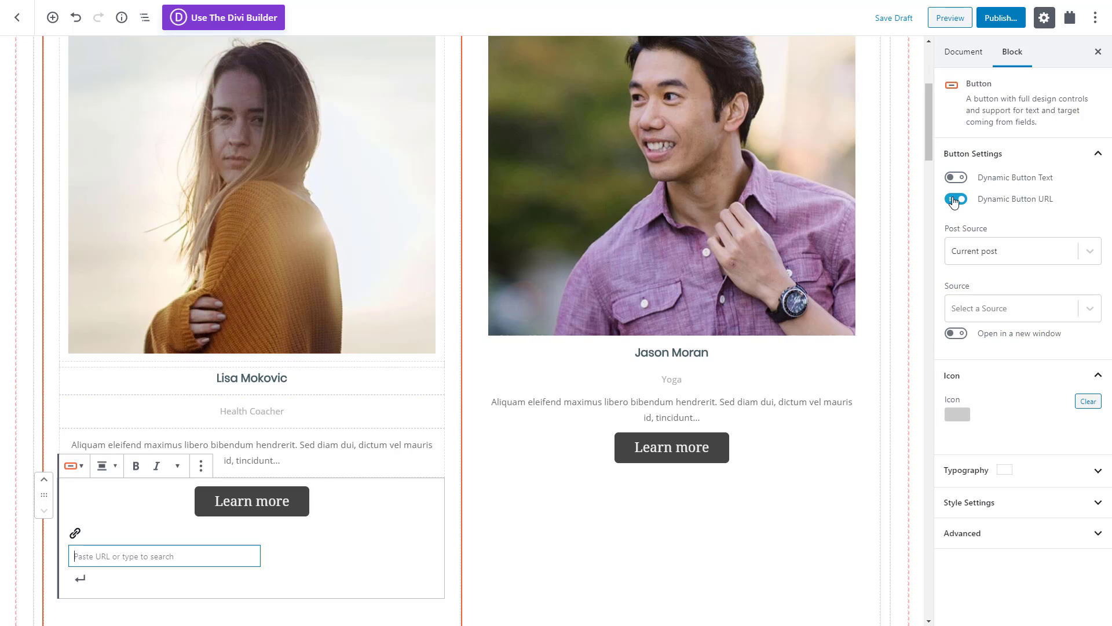
left_click(978, 307)
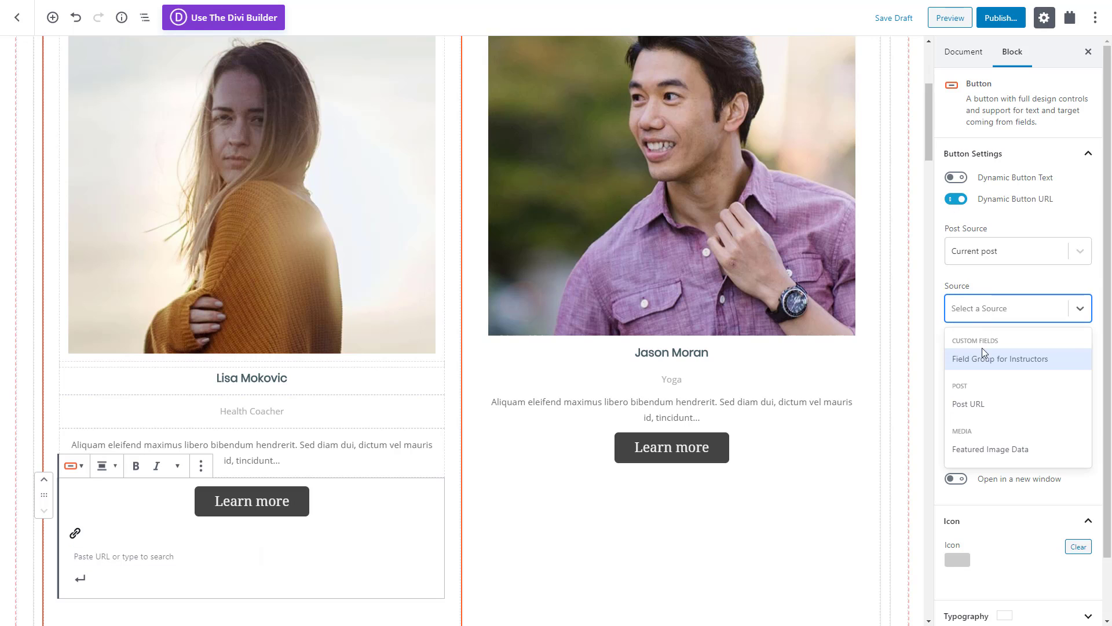
left_click(982, 404)
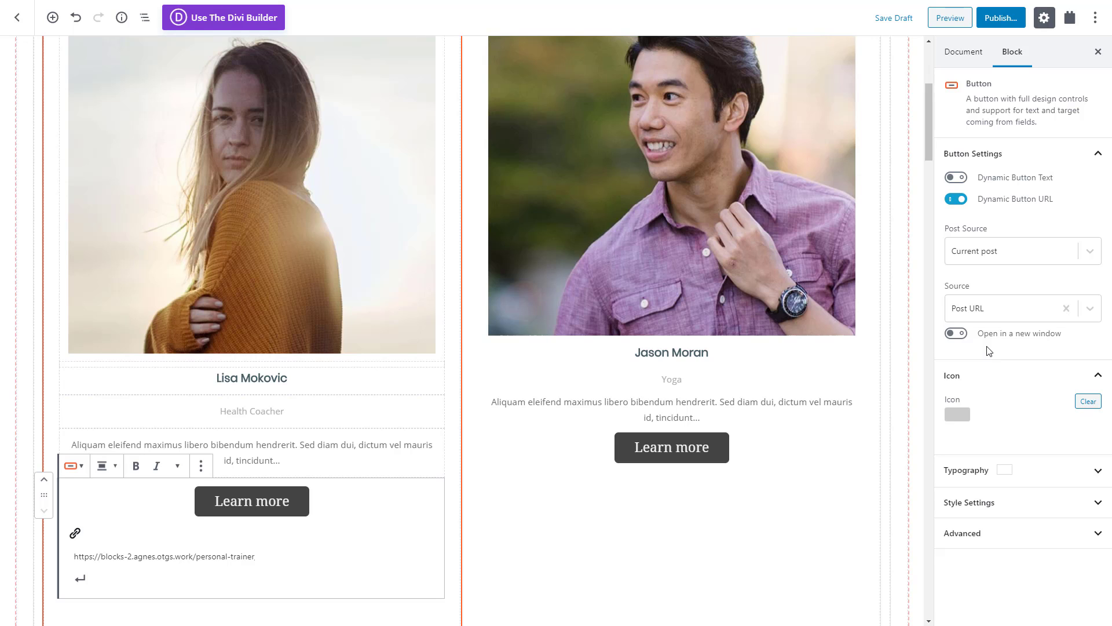
left_click(1003, 165)
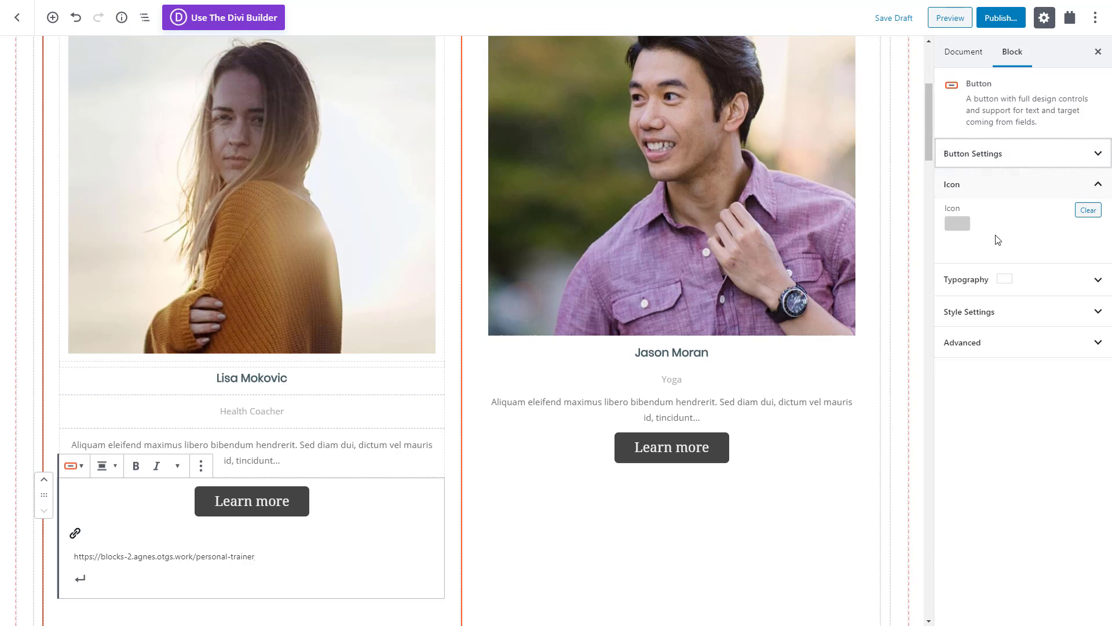
Set the button text's font to Poppins with a font weight of 600
left_click(989, 287)
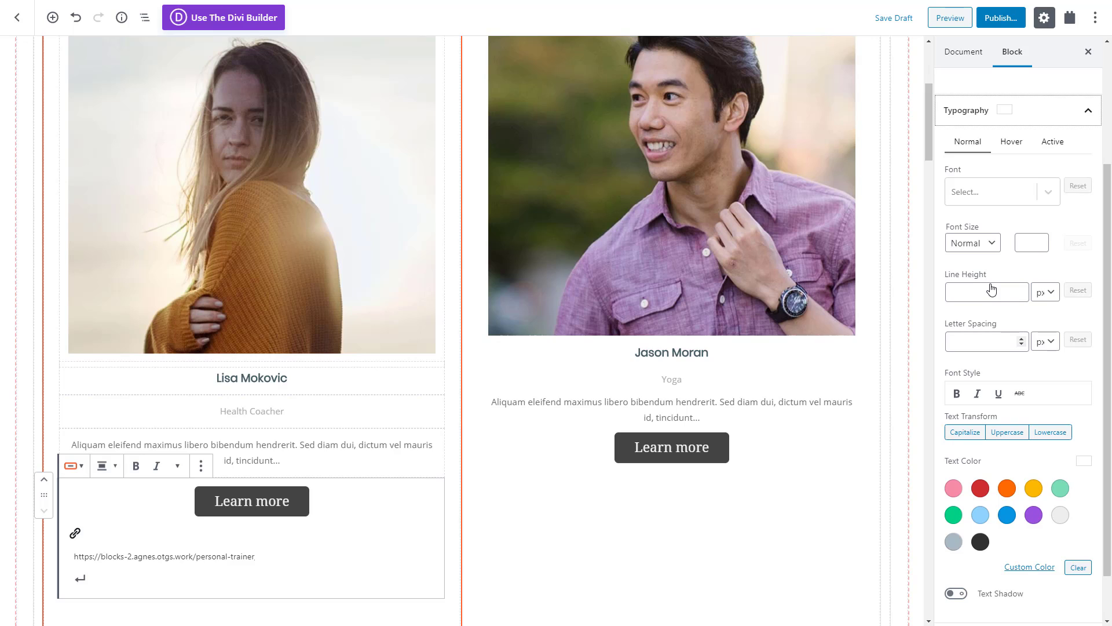
left_click(982, 196)
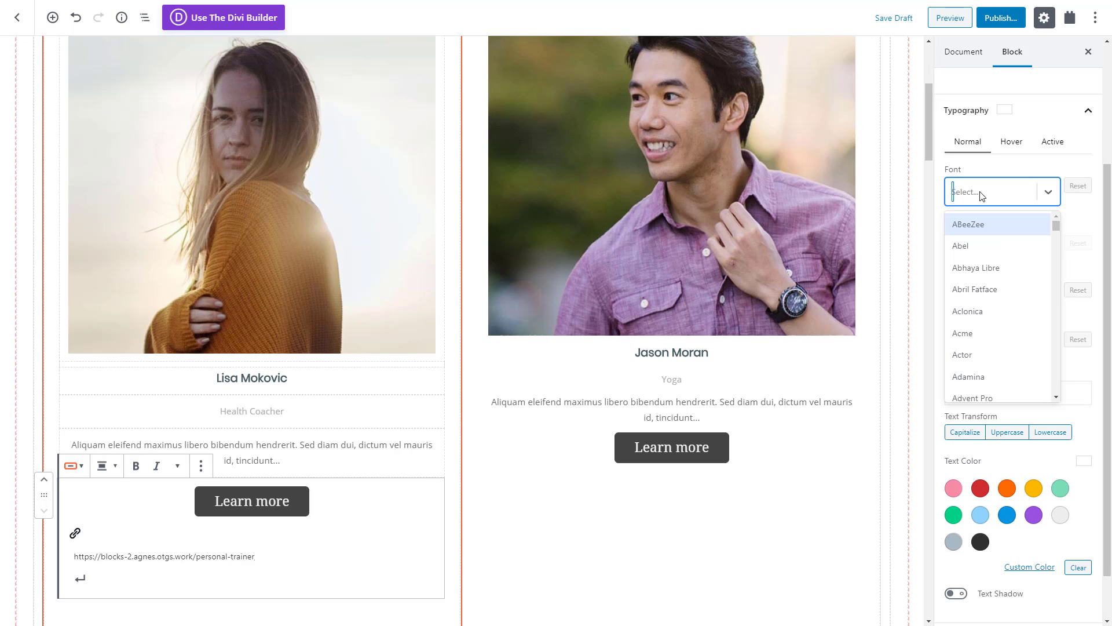
type("pop")
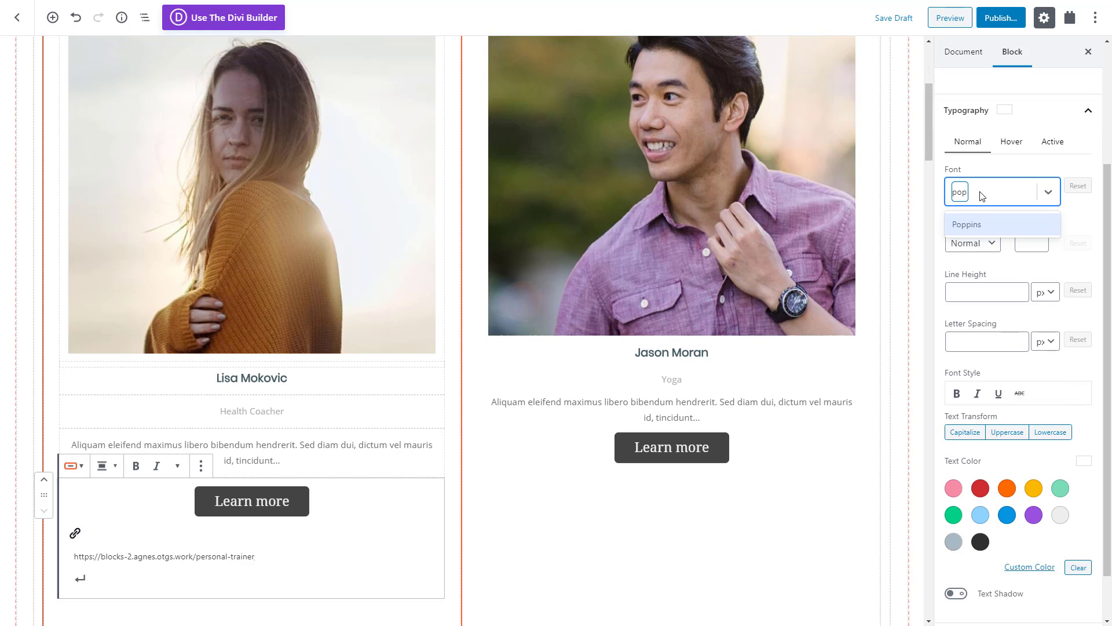
left_click(985, 224)
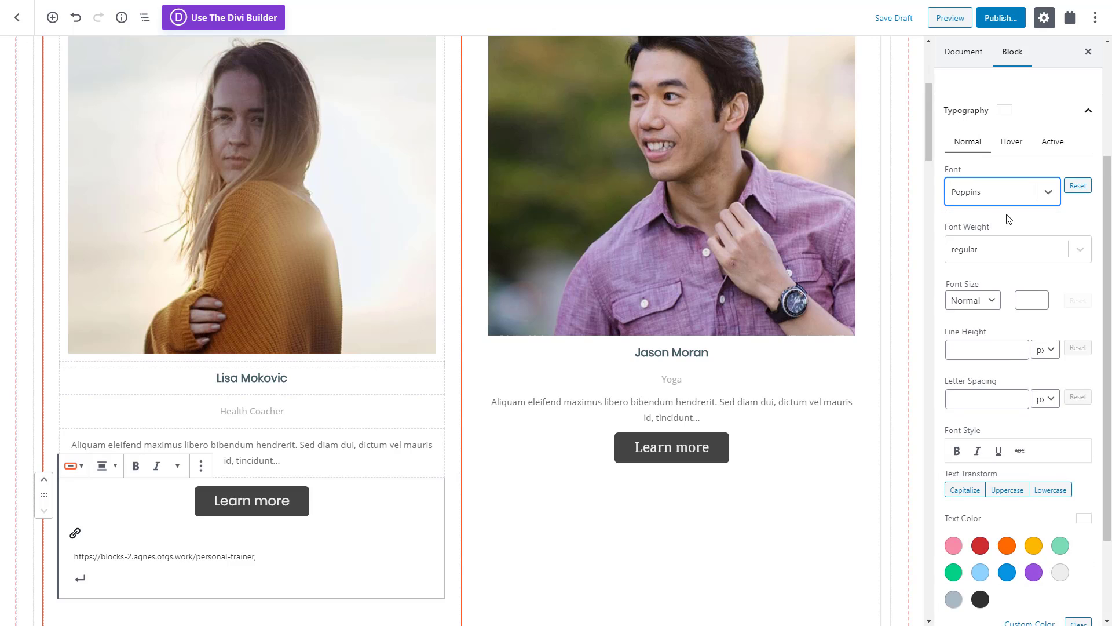
left_click(1002, 257)
left_click(987, 385)
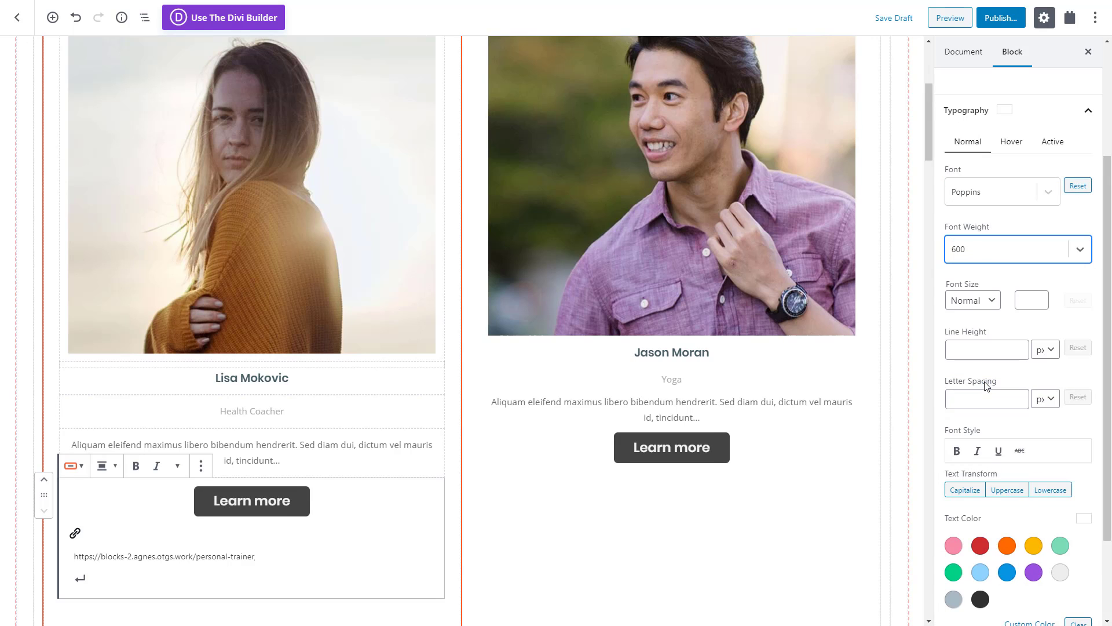
Give the button text a custom font size of 14 and a letter spacing of 1 px
left_click(1026, 296)
type("1")
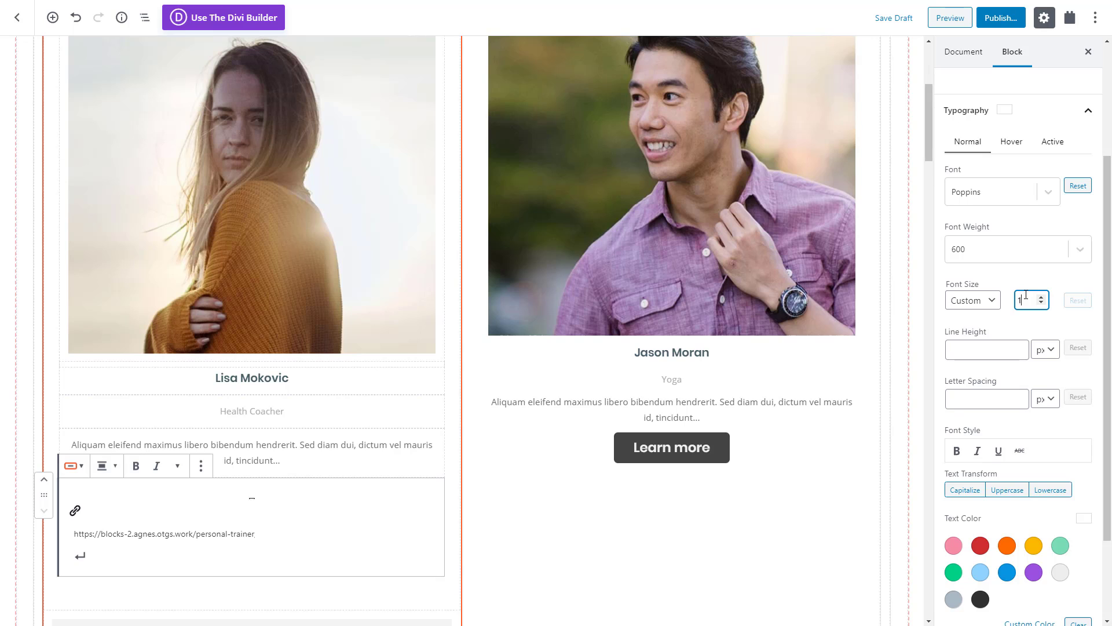
type("4")
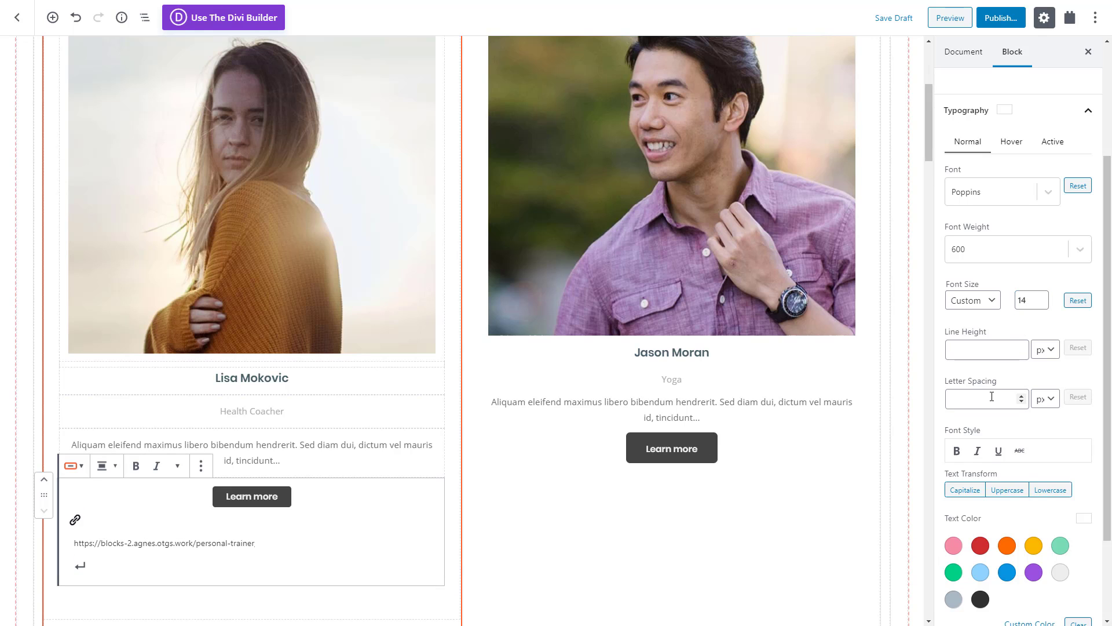
left_click(992, 397)
type("1")
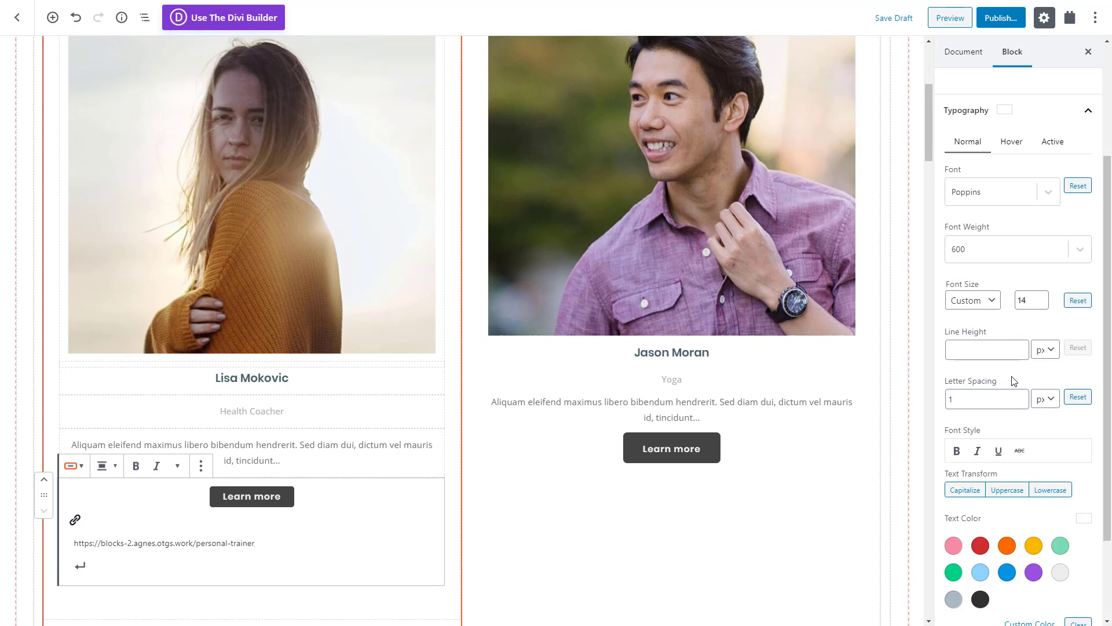
Give the button text the custom color #44d89e and transform it to uppercase
scroll(1013, 381, "down", 2)
left_click(1035, 510)
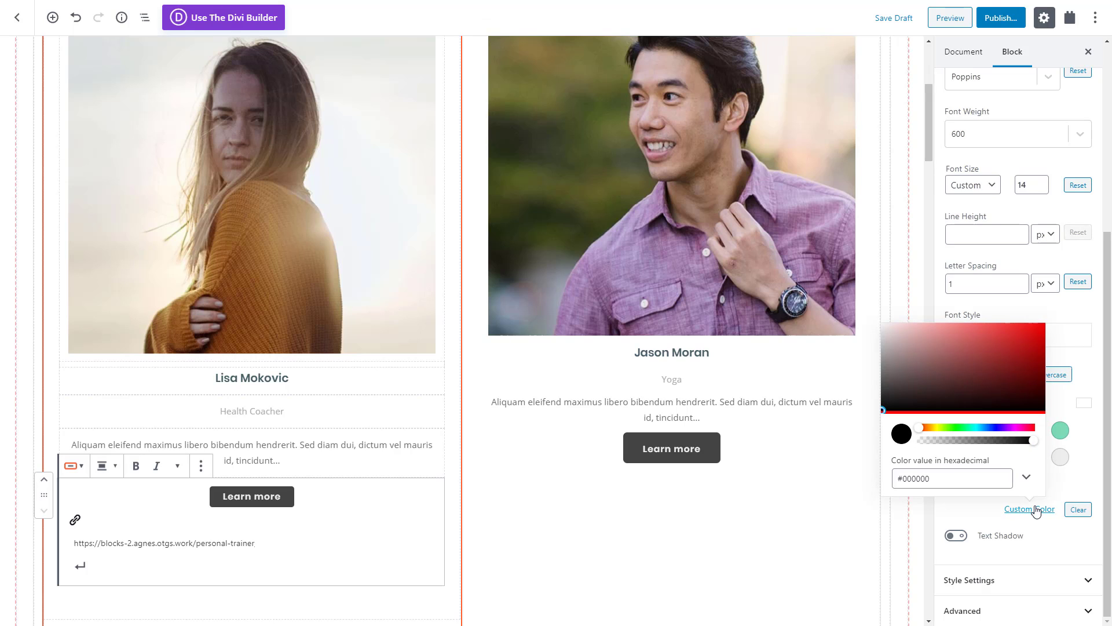
double_click(915, 479)
type("44")
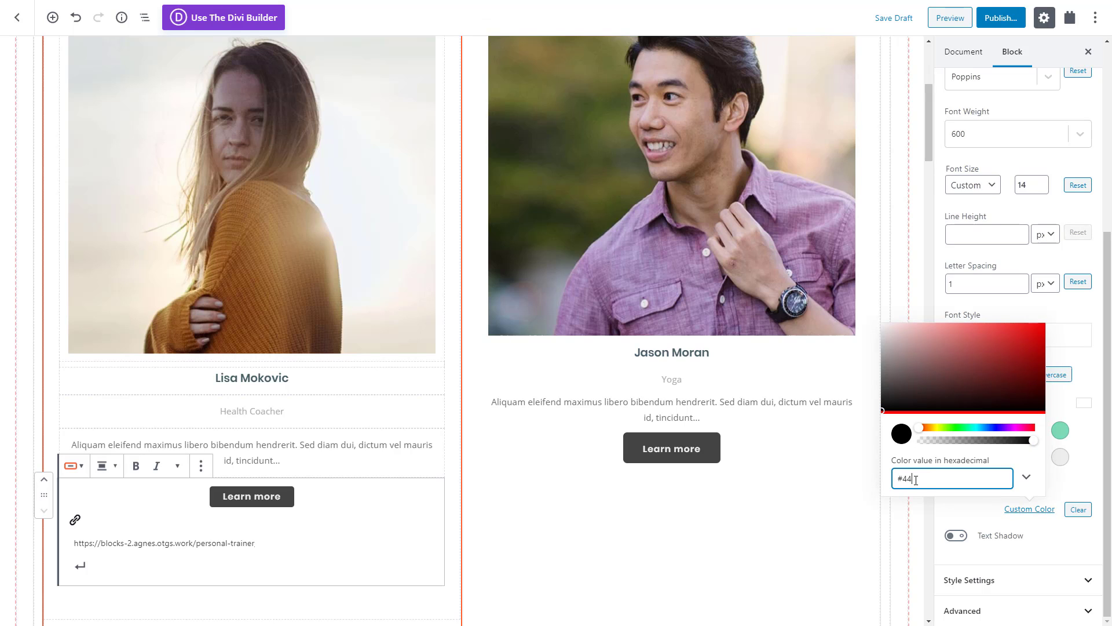
type("d89e")
left_click(1082, 383)
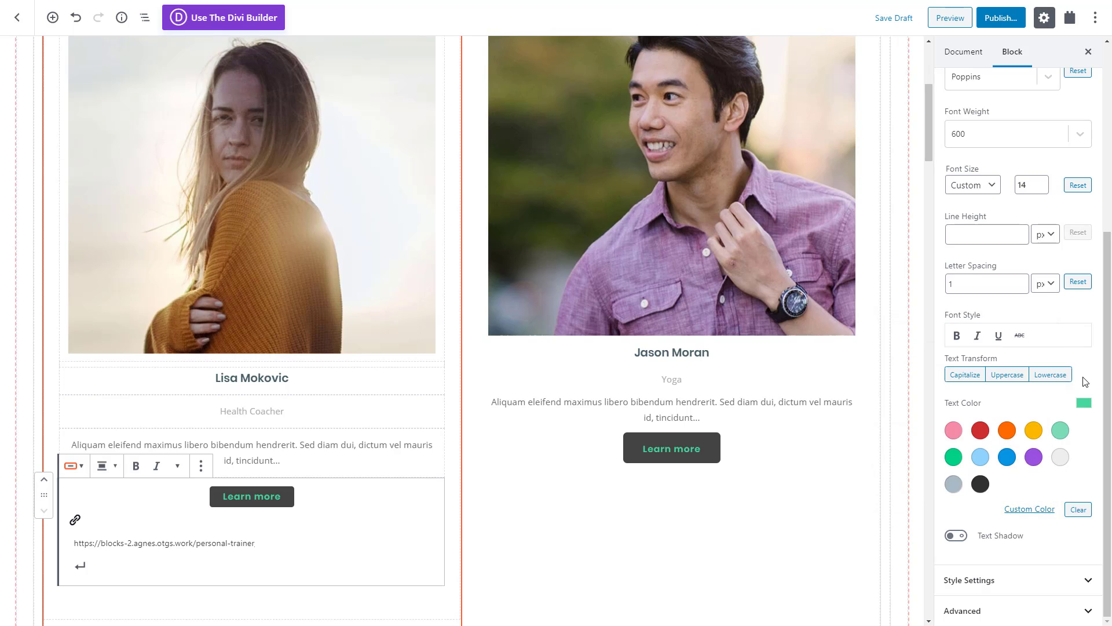
left_click(1018, 376)
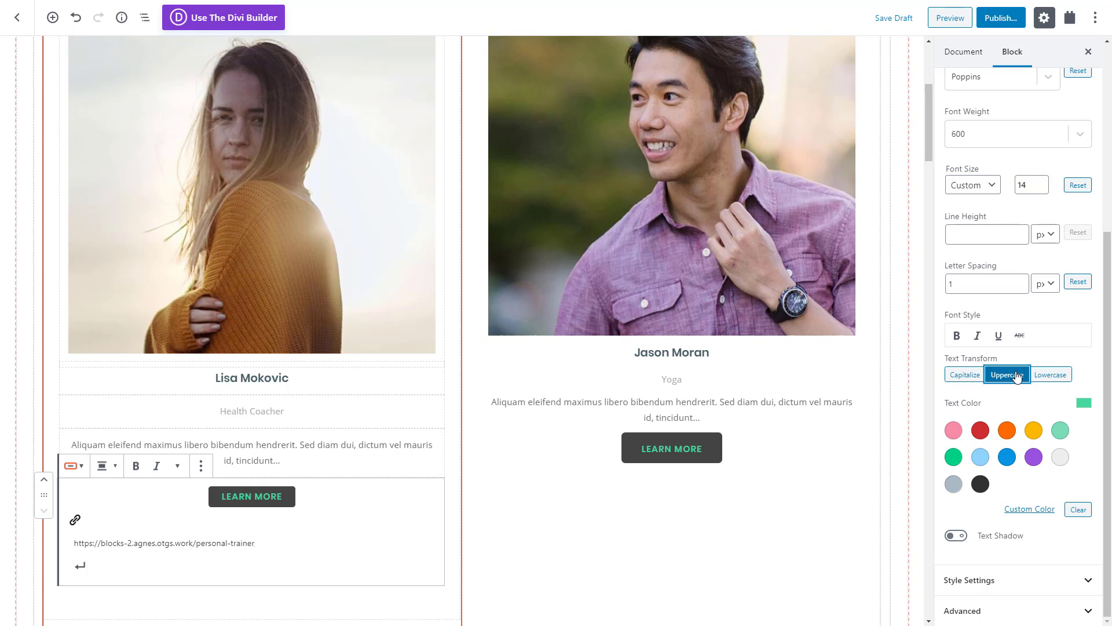
Make the button's background fully transparent by setting a custom background color with an alpha of 0
left_click(1029, 579)
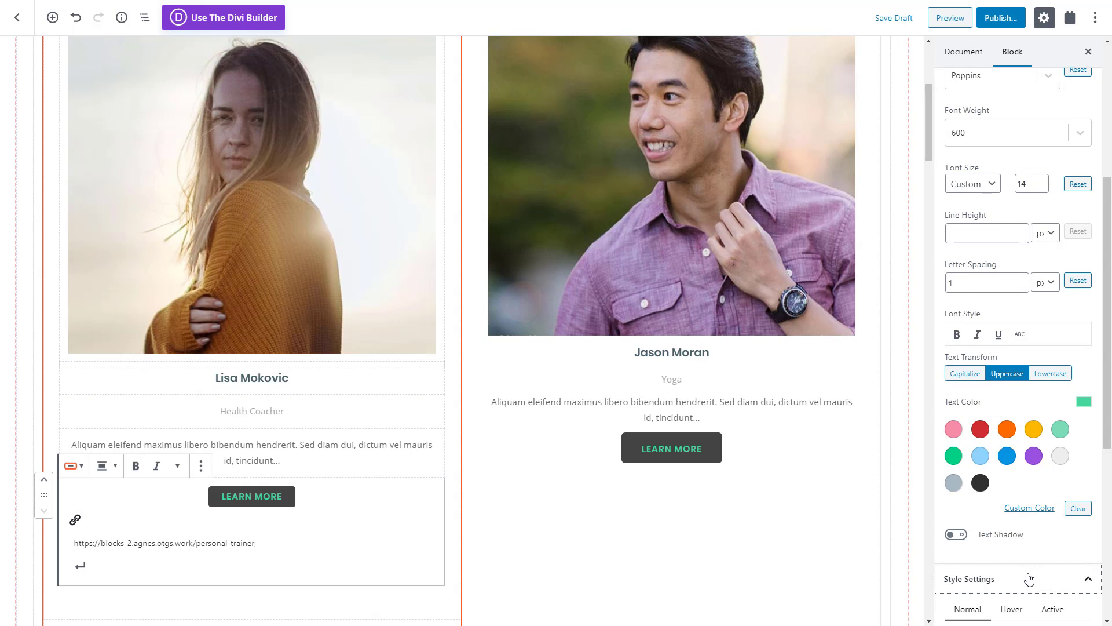
scroll(1029, 579, "down", 6)
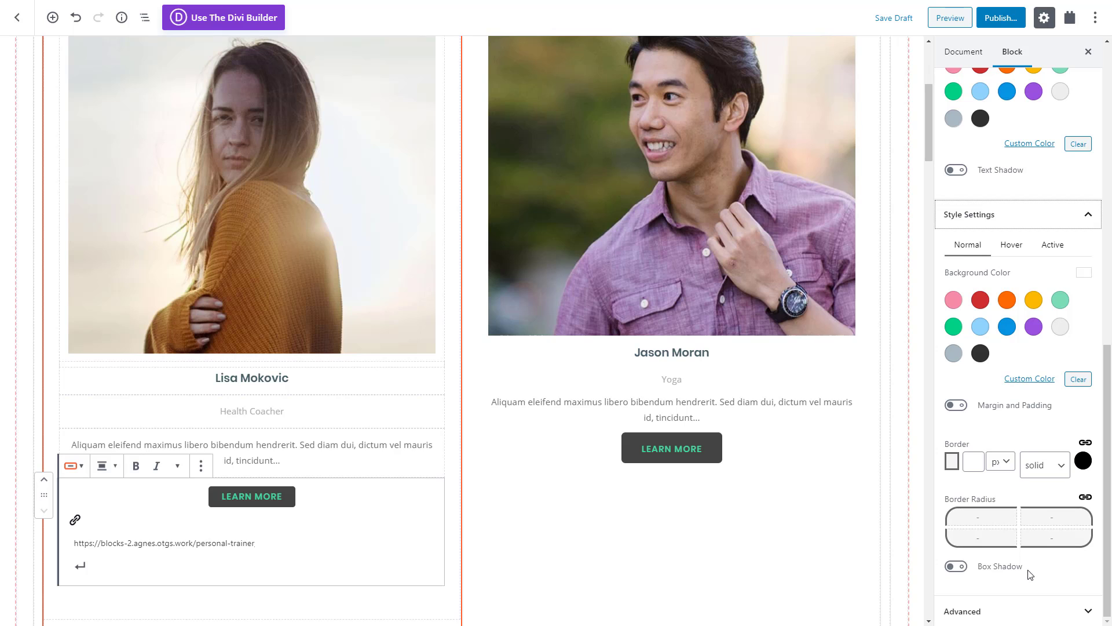
left_click(1025, 379)
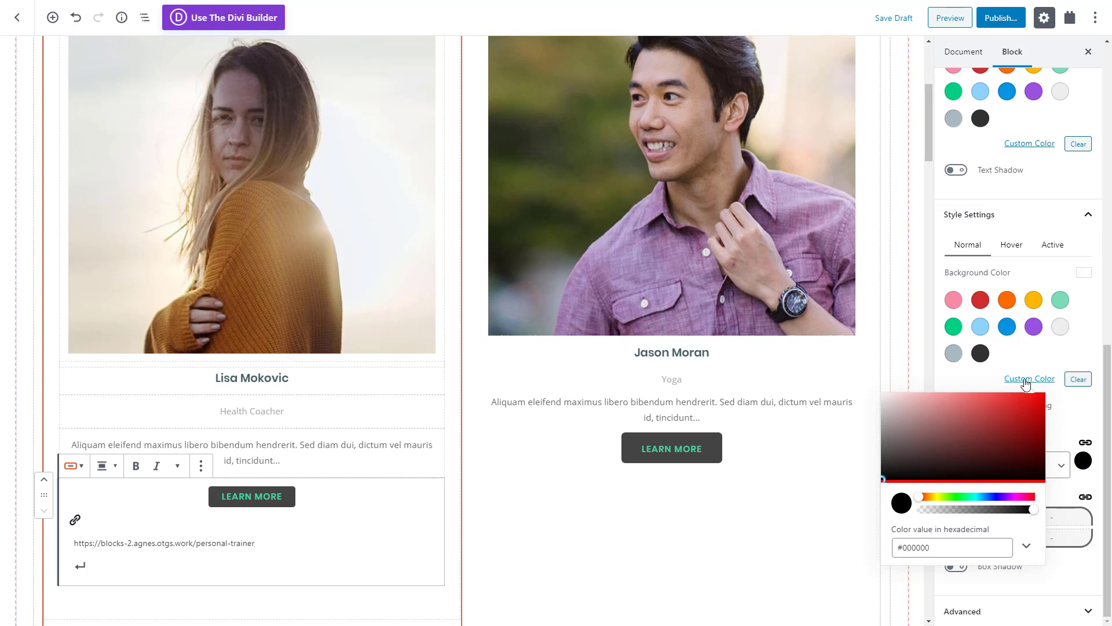
left_click(1027, 545)
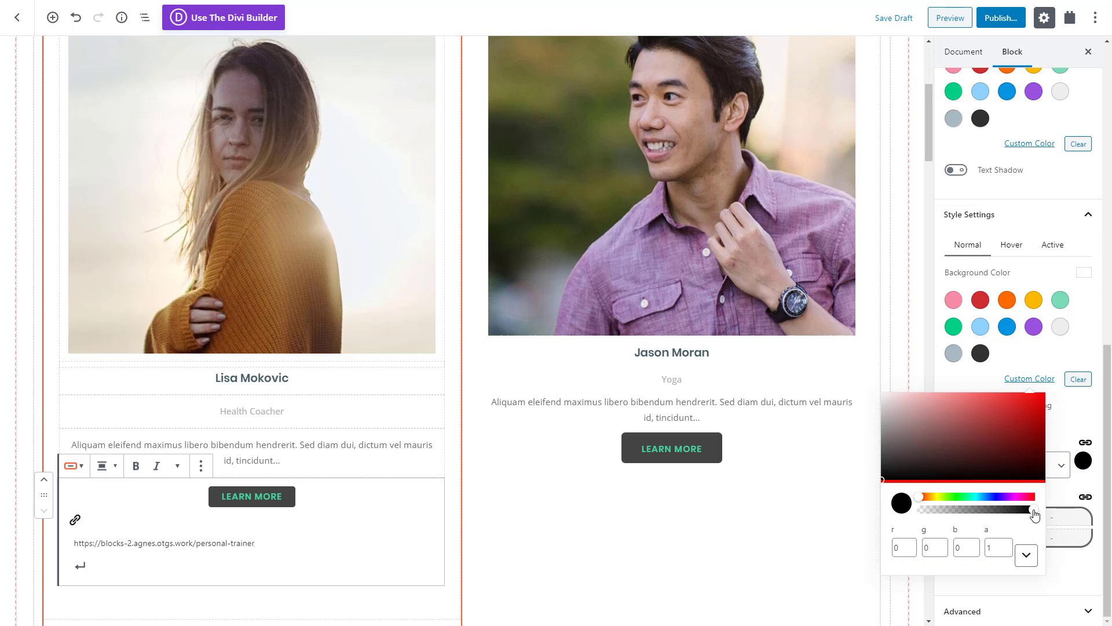
left_click_drag(1035, 510, 918, 512)
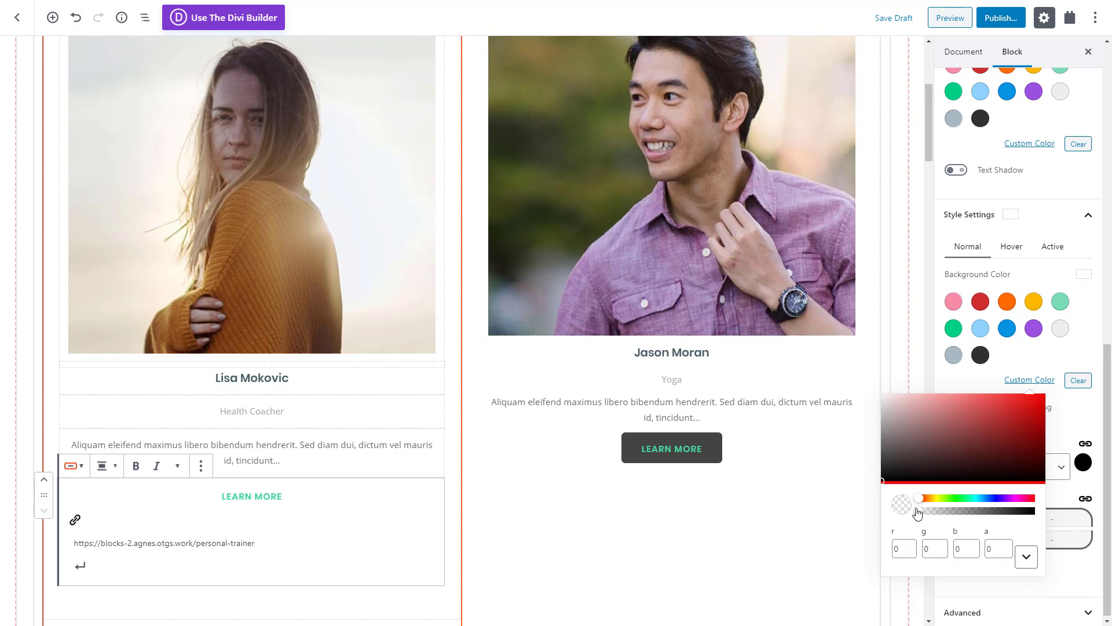
left_click(1073, 441)
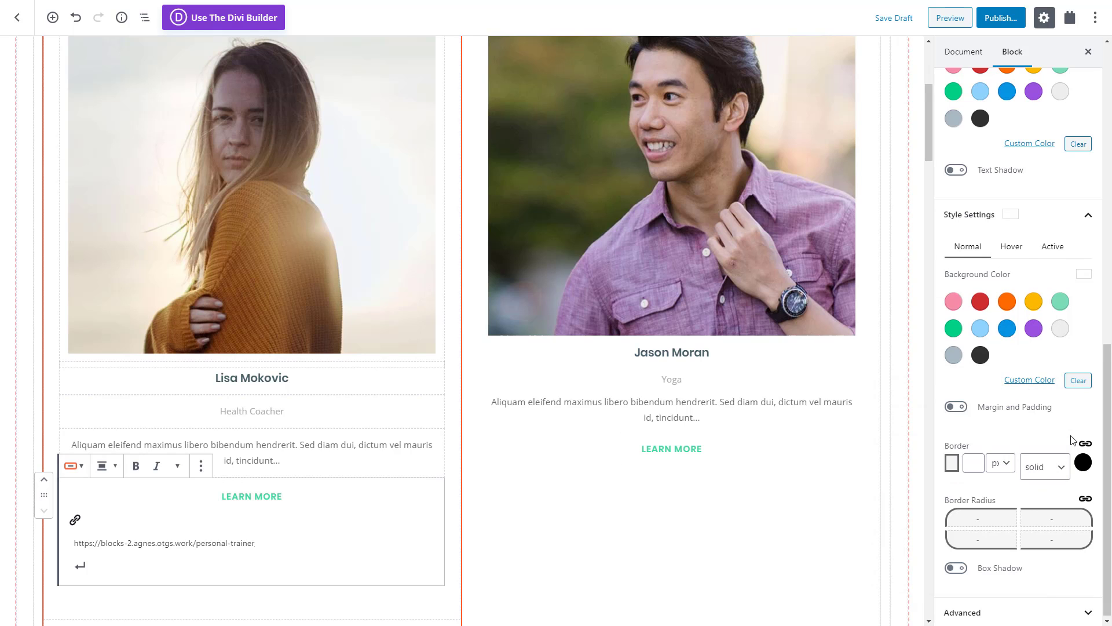
Add a 2 px solid border in the color #44d89e to the button
left_click(971, 463)
type("2")
left_click(1083, 462)
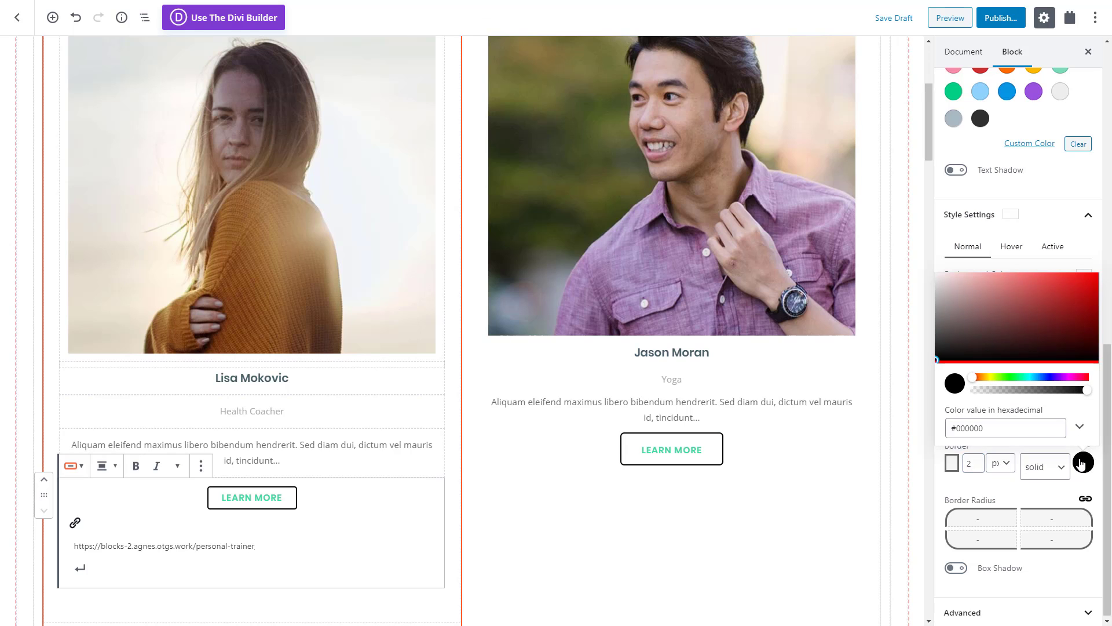
left_click(986, 431)
type("#44")
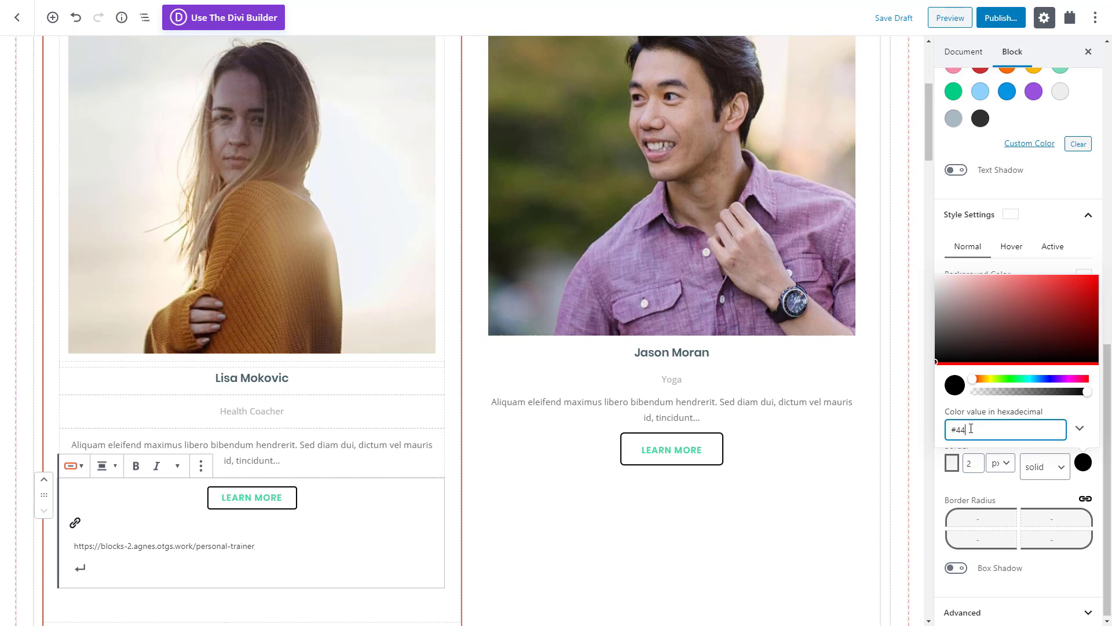
type("db9e")
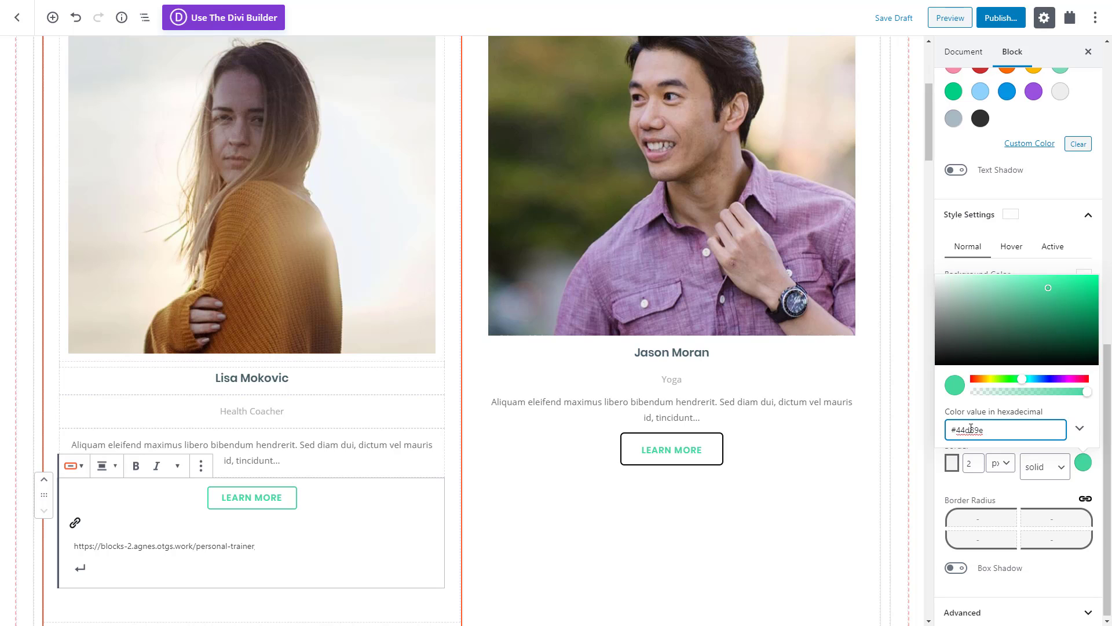
Round all four corners of the button with a border radius of 100
left_click(981, 516)
type("1")
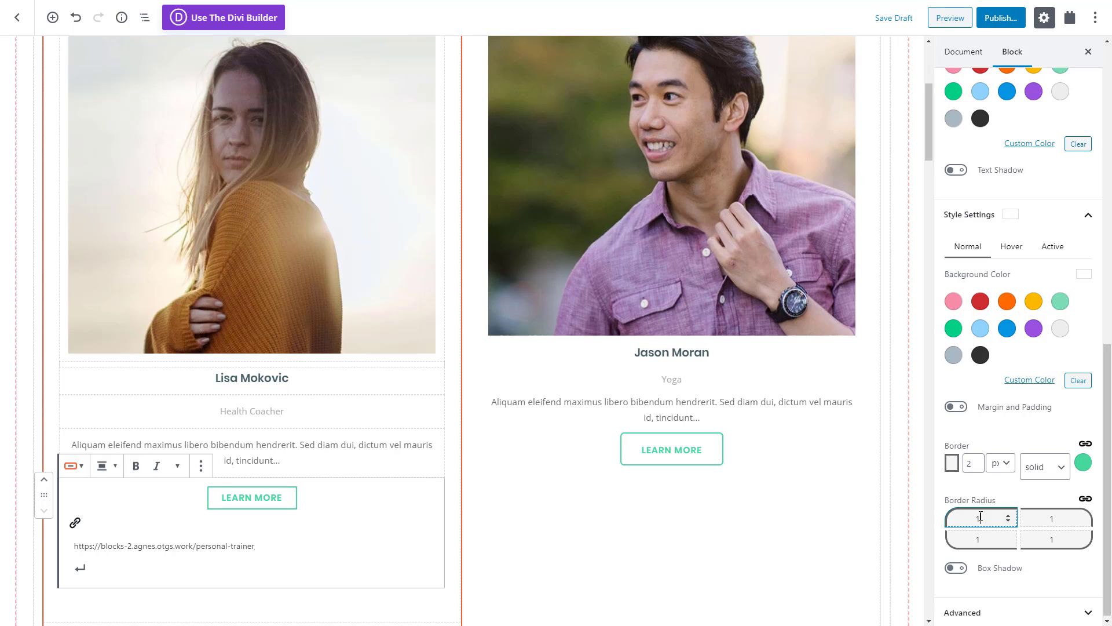
type("00")
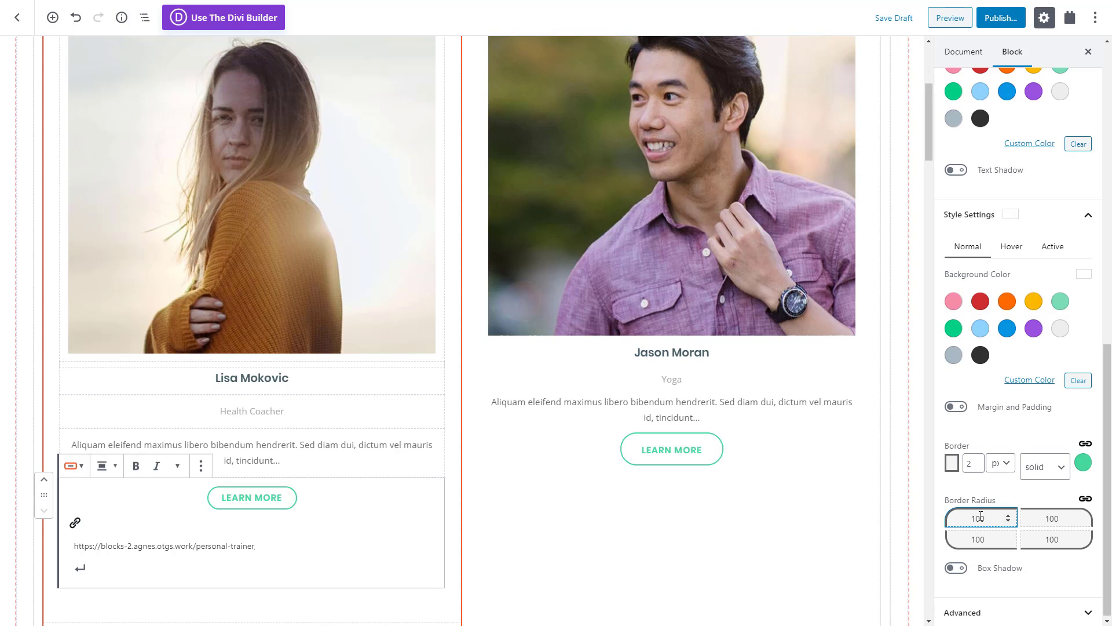
Enable margin and padding for the button, with padding of 8px at top and bottom and 26px at left and right
left_click(956, 407)
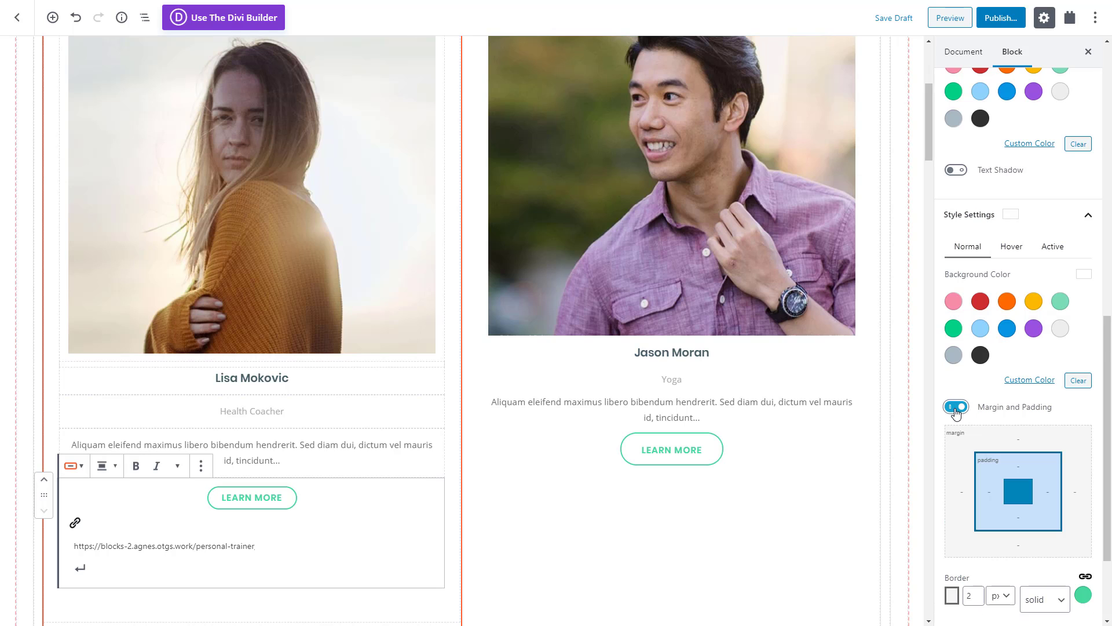
left_click(1015, 468)
type("8px")
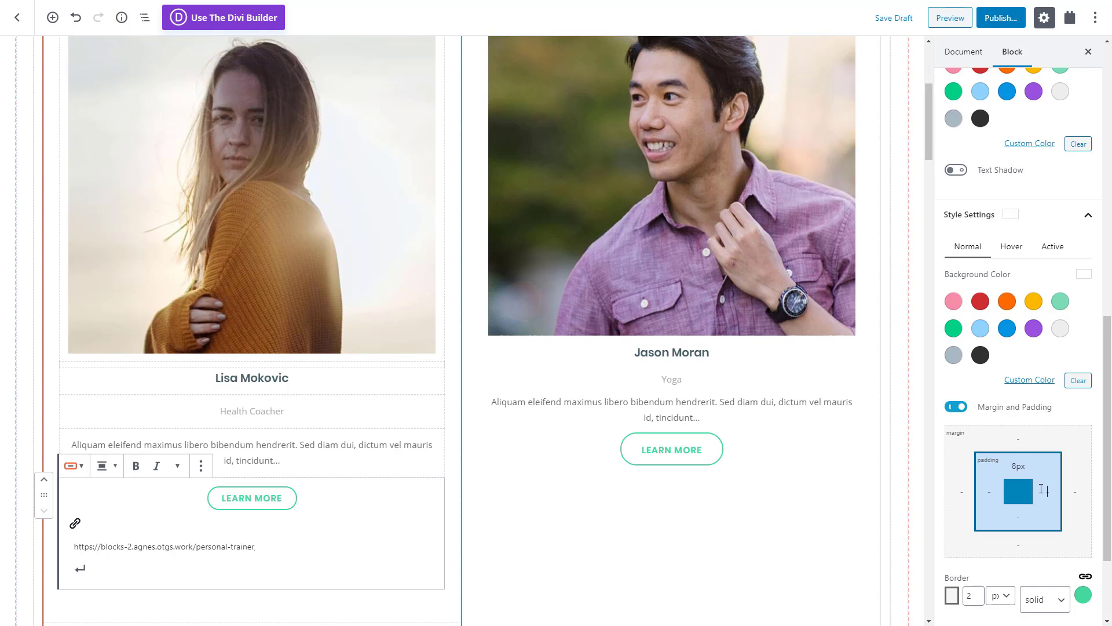
left_click(1044, 491)
type("26px")
left_click(1016, 518)
type("8px")
left_click(984, 492)
type("26px")
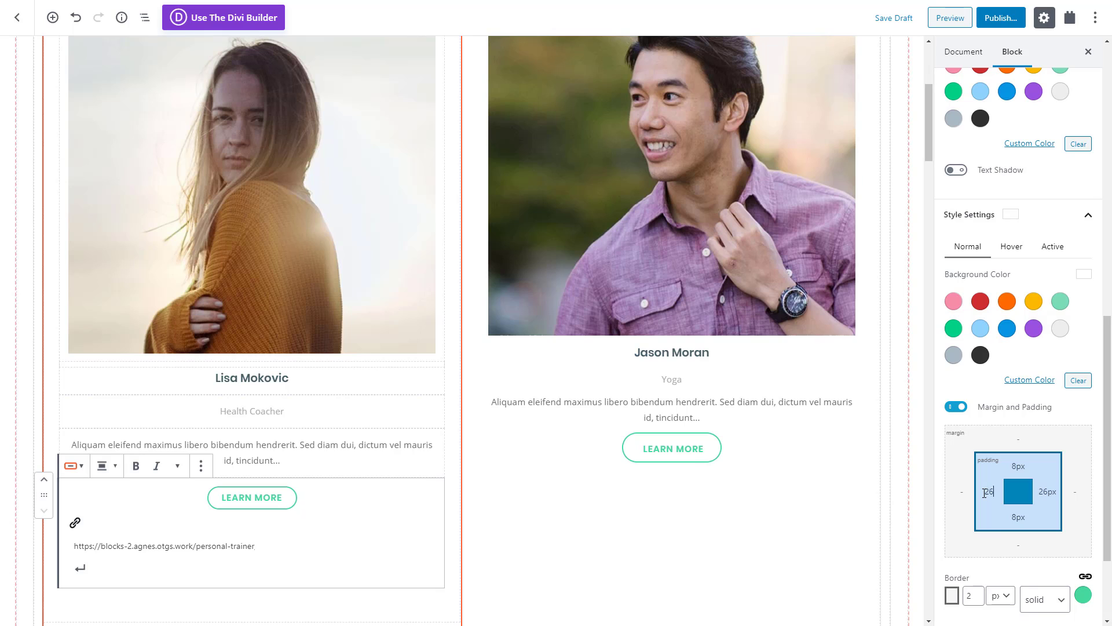
left_click(943, 496)
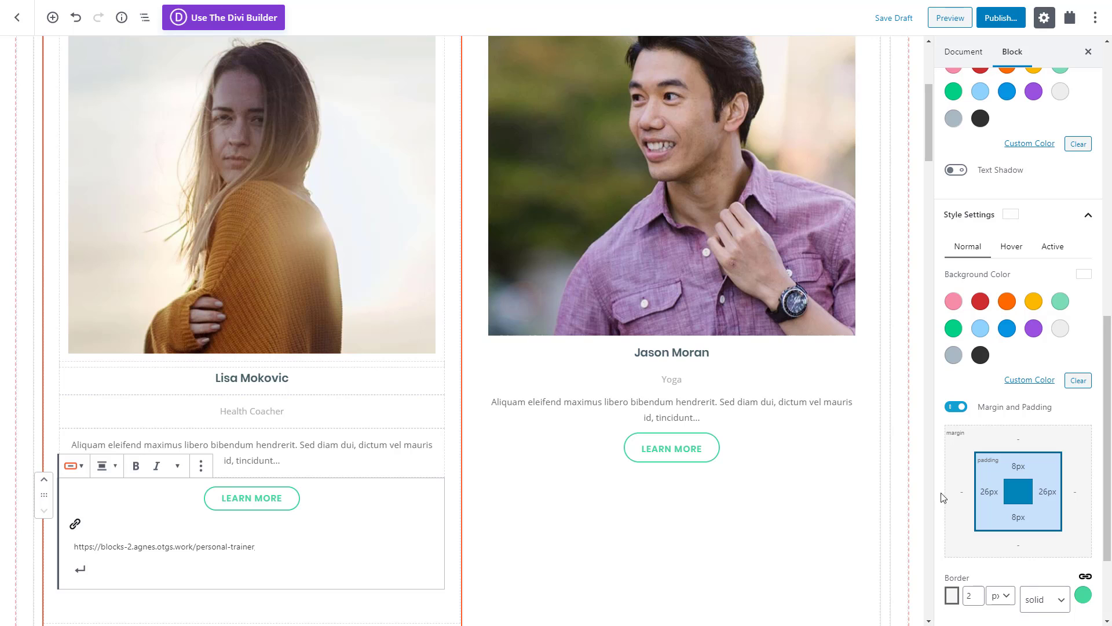
Set the loop Container block's padding to 30px on all four sides and its bottom margin to 40px
left_click(145, 18)
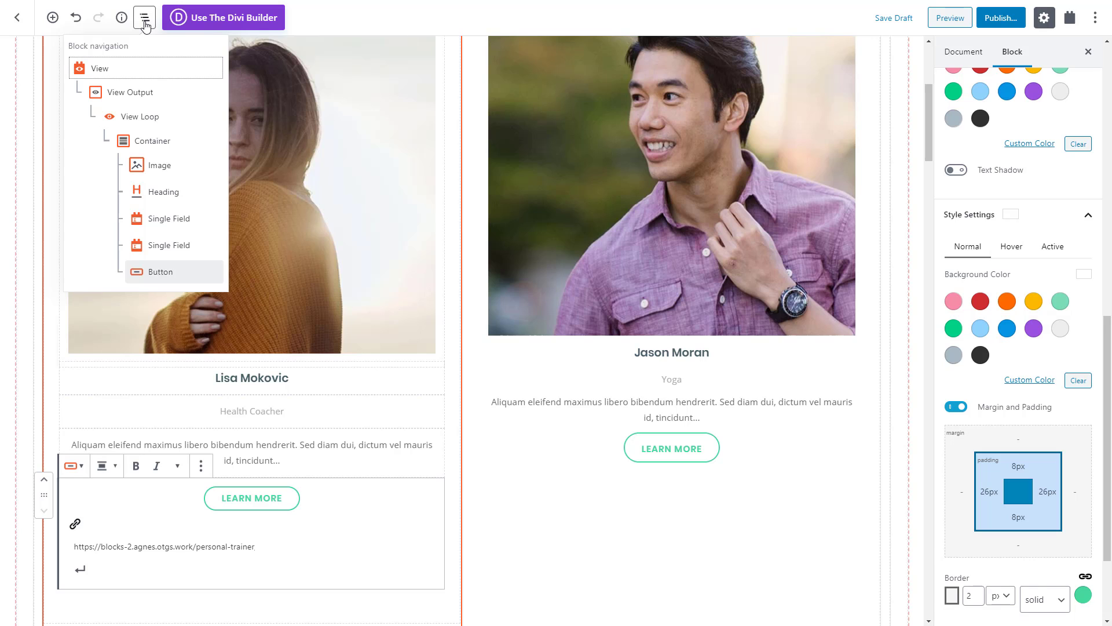
left_click(139, 141)
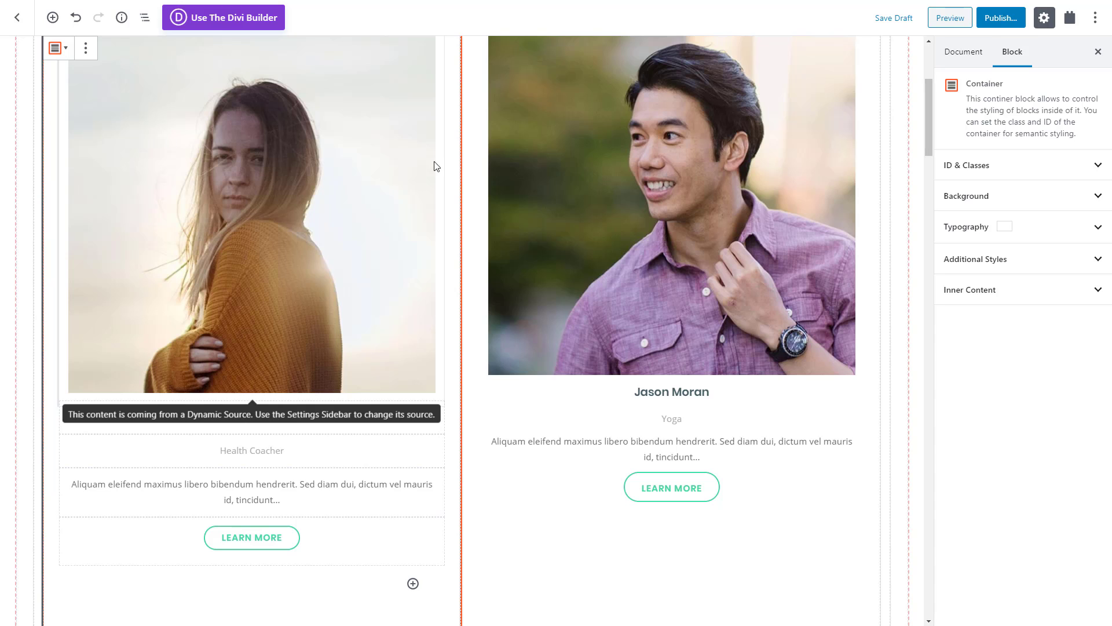
left_click(968, 260)
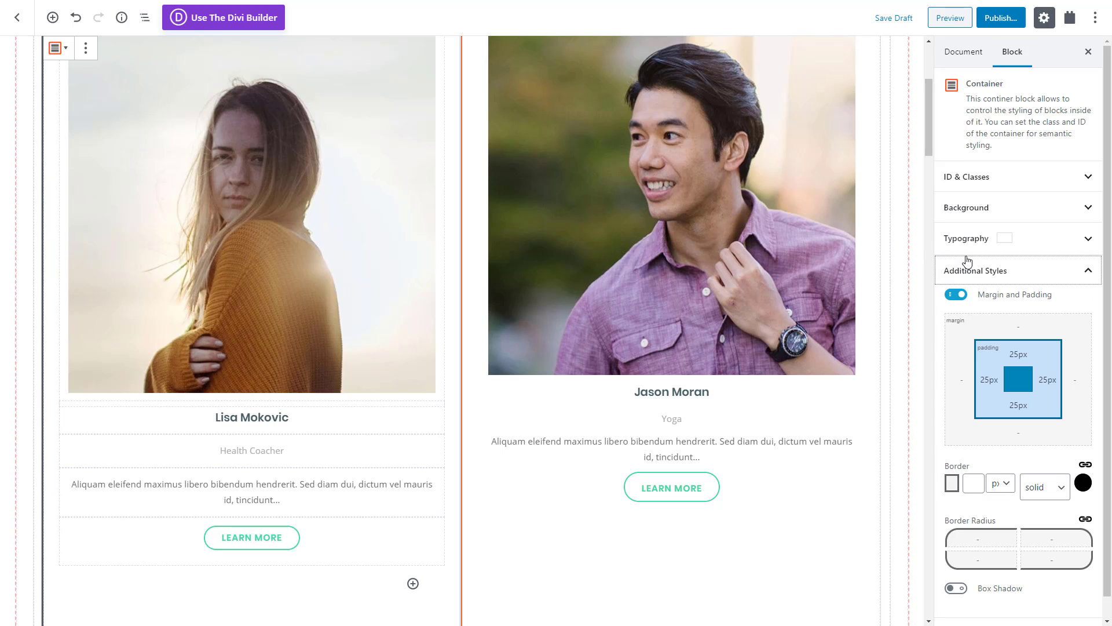
left_click(1018, 354)
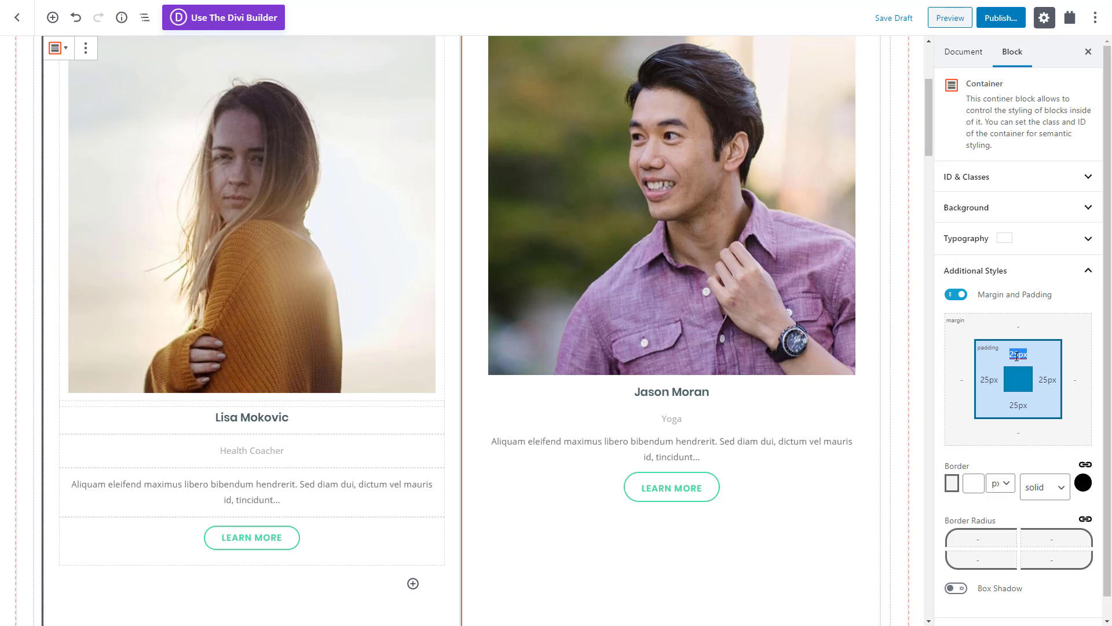
type("30p")
left_click(1048, 380)
type("30")
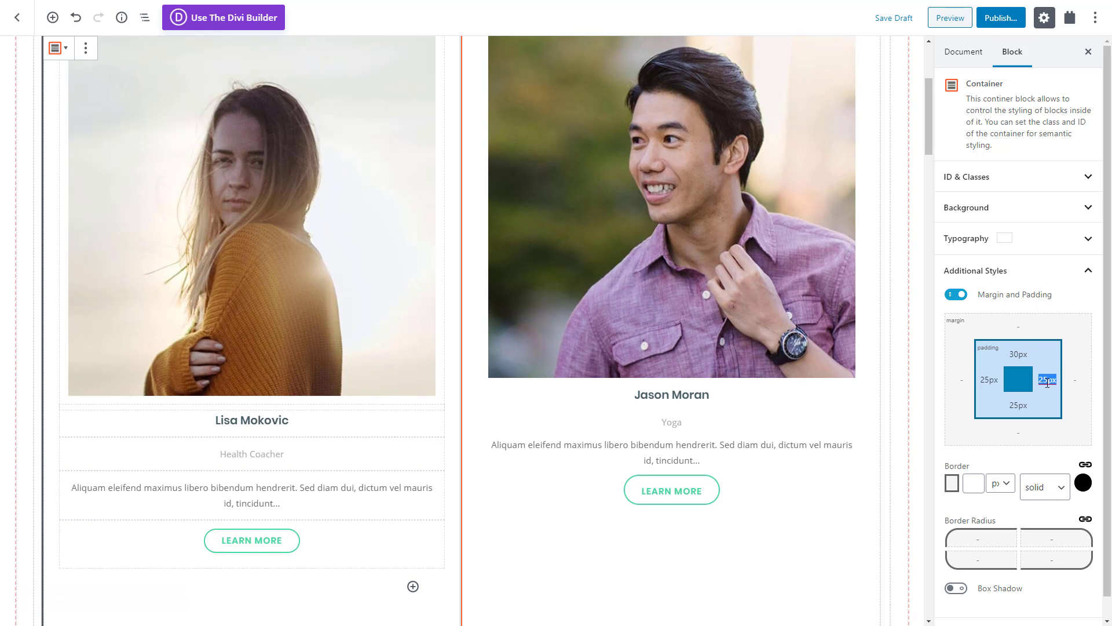
left_click(1018, 405)
type("30")
left_click(989, 379)
type("30")
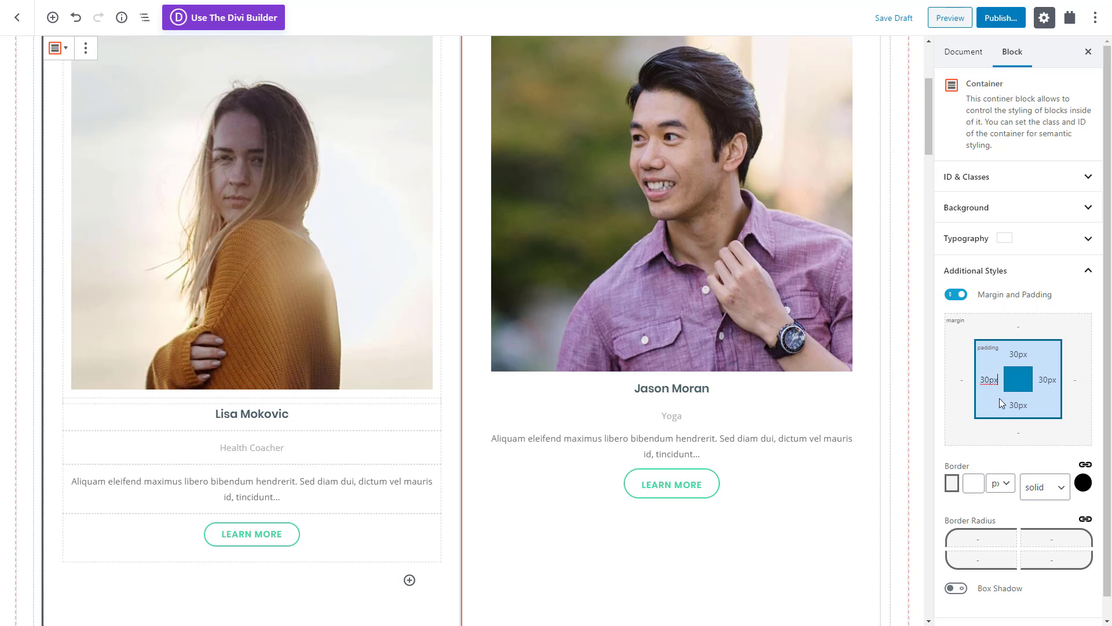
left_click(1018, 433)
type("40")
Enable a box shadow on the Container and lower the opacity of its black color to an alpha of 0.06
scroll(1015, 433, "down", 1)
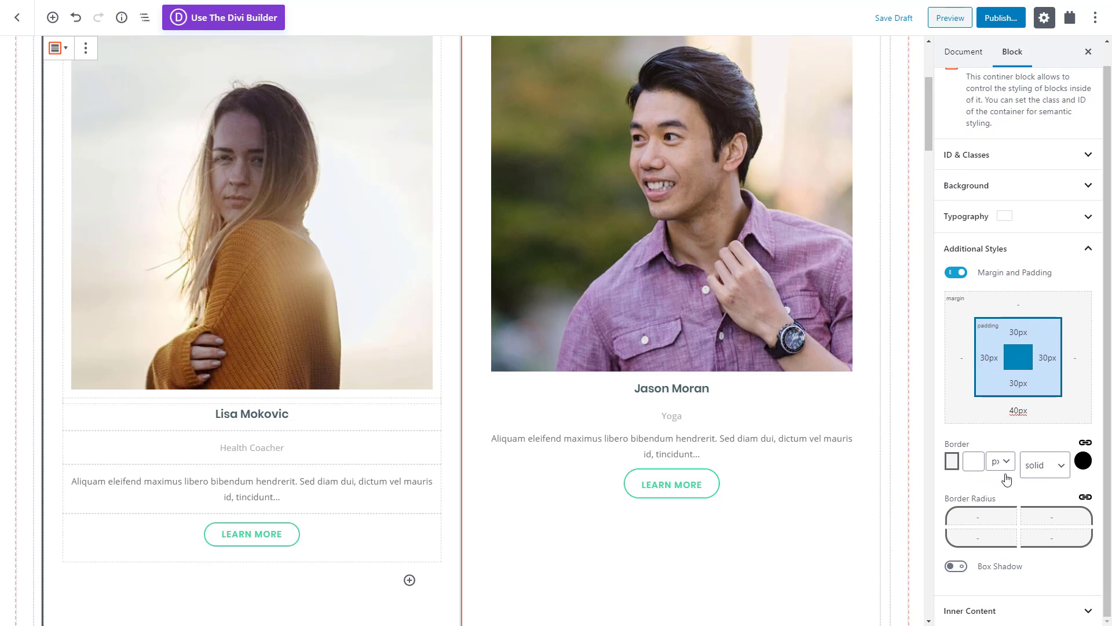
left_click(962, 568)
scroll(1007, 542, "down", 4)
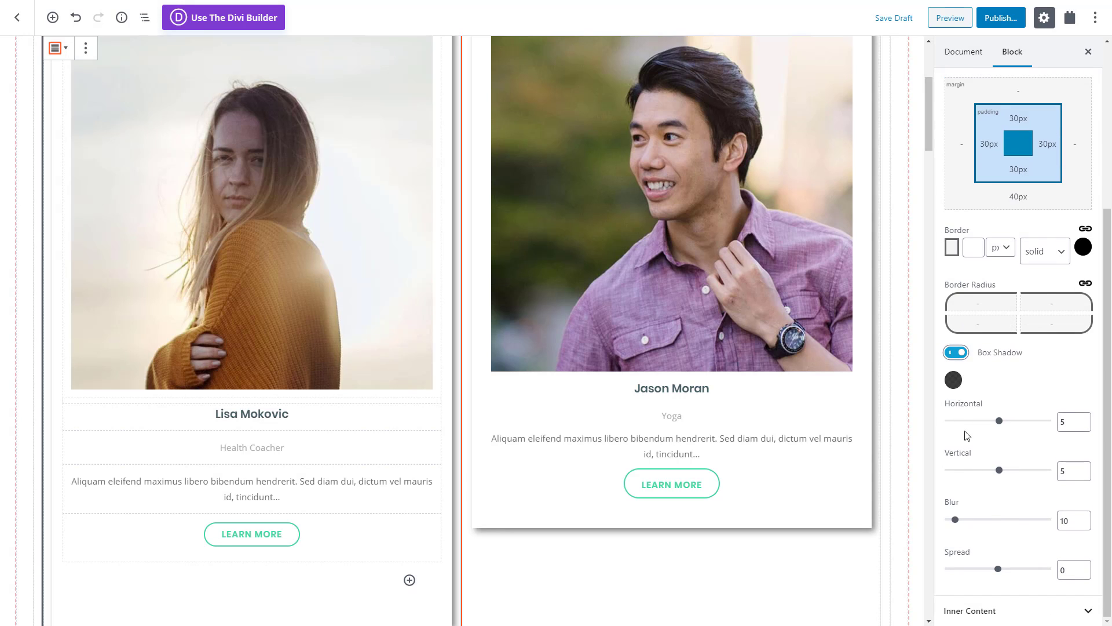
left_click(953, 380)
left_click(968, 511)
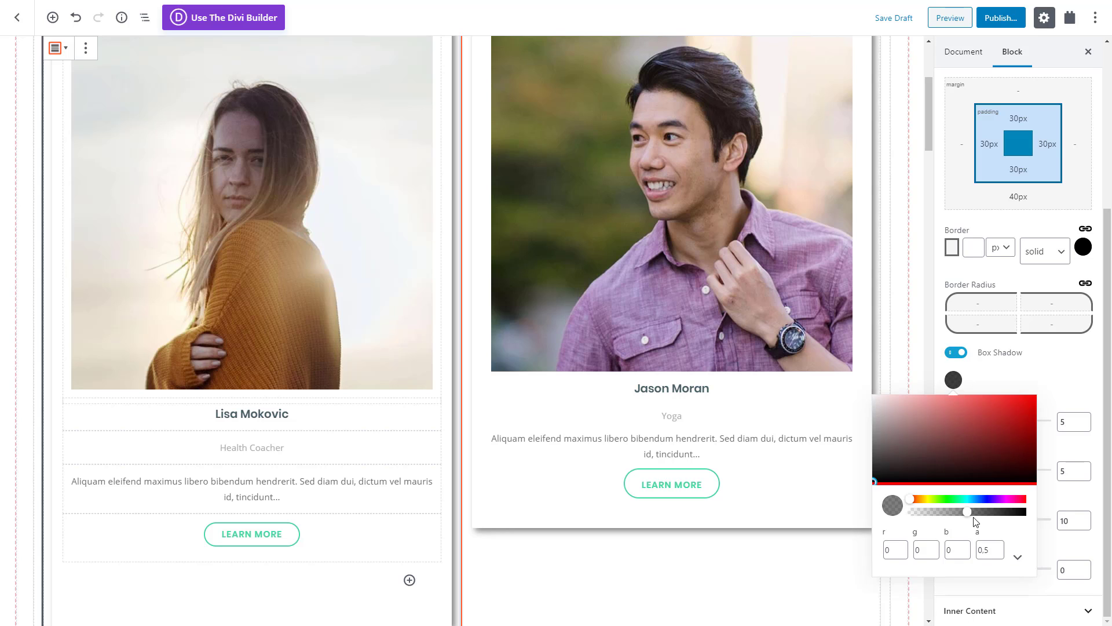
left_click_drag(967, 513, 919, 511)
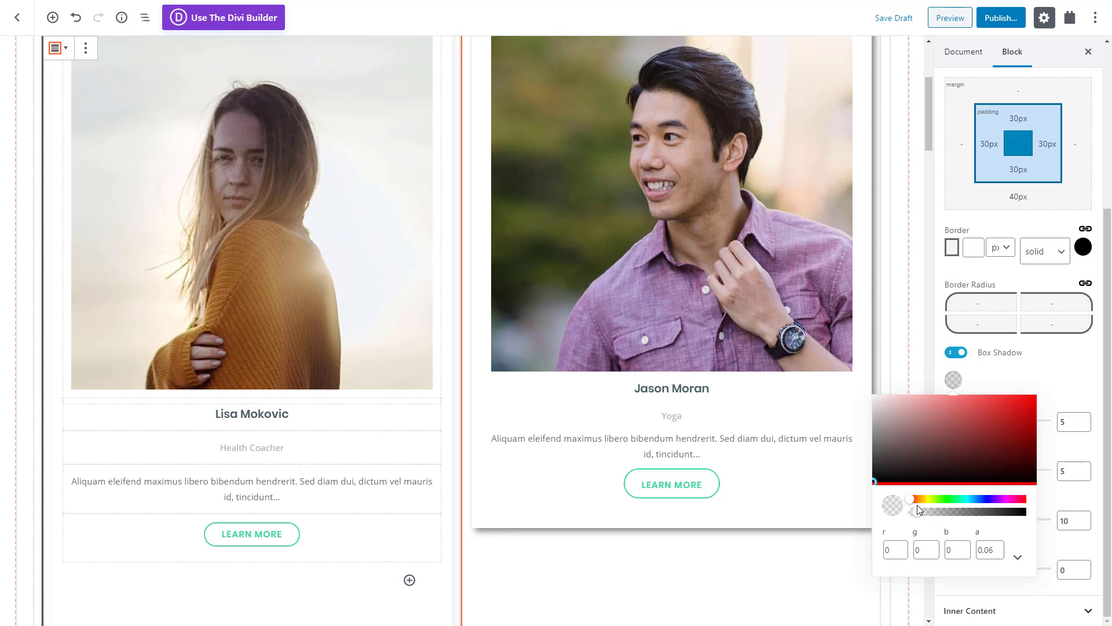
left_click(1062, 386)
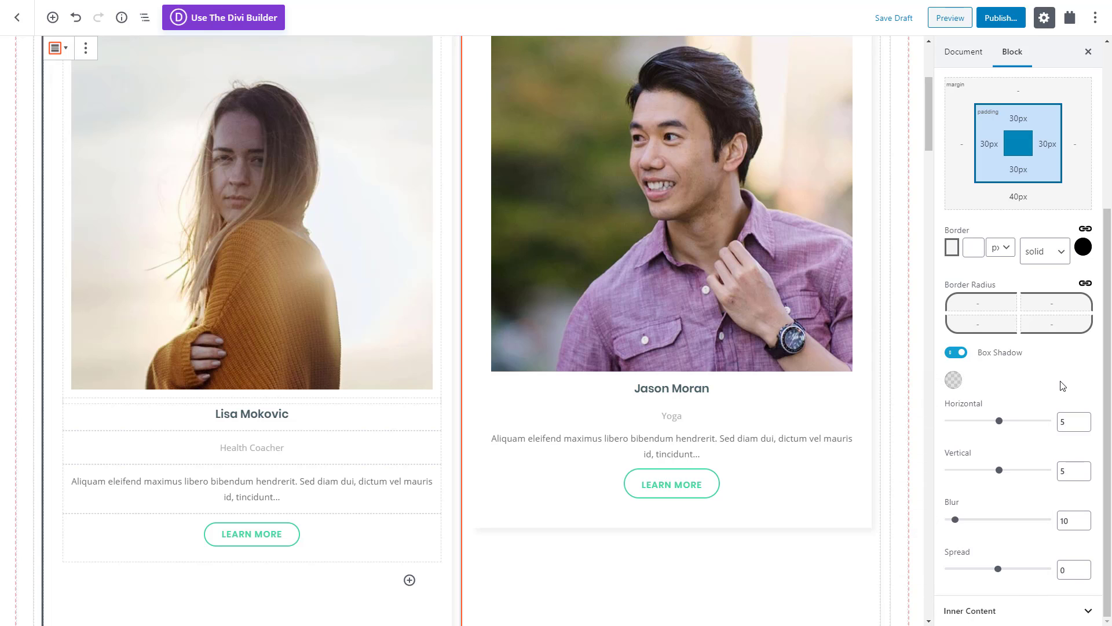
Set the Container's box shadow to horizontal 0, vertical 10, blur 24 and spread 6
double_click(1066, 422)
type("0")
double_click(1067, 476)
type("10")
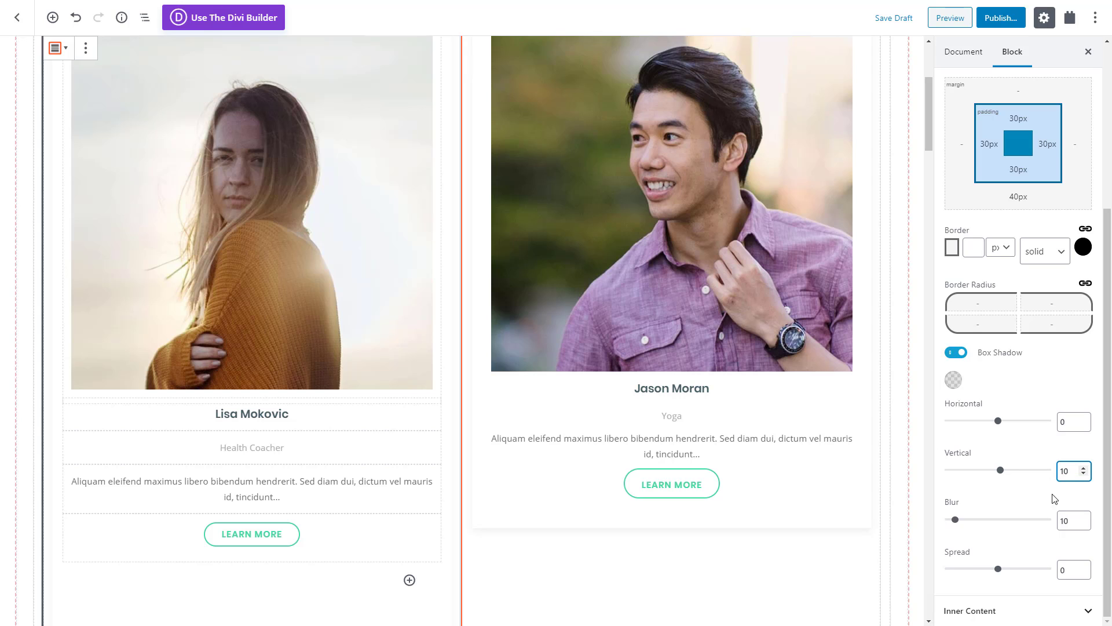
double_click(1073, 519)
type("24")
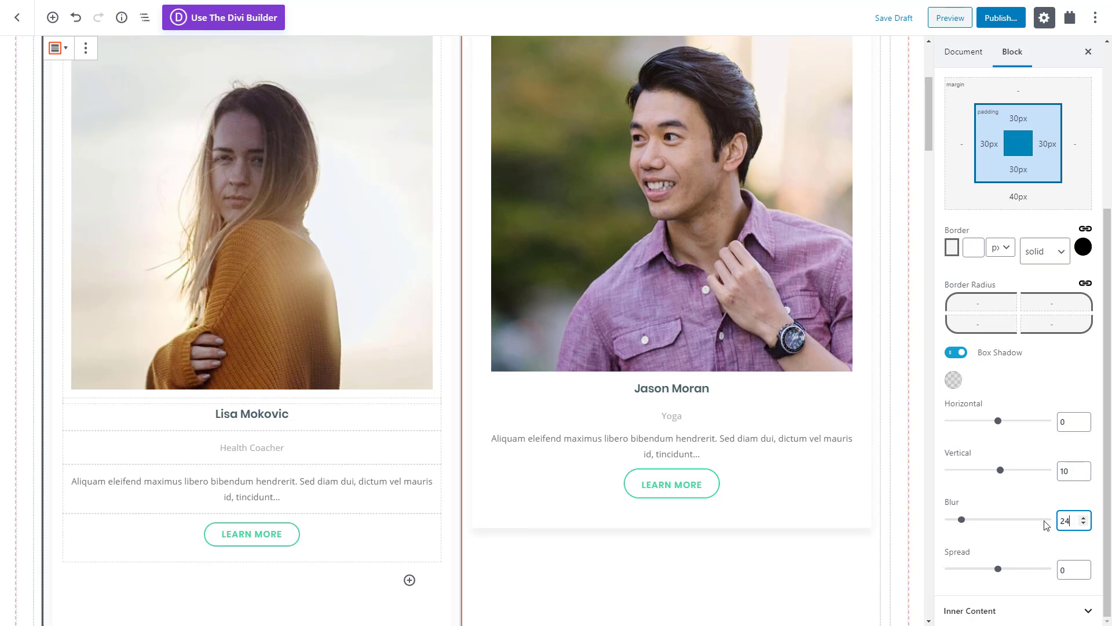
double_click(1069, 567)
type("6")
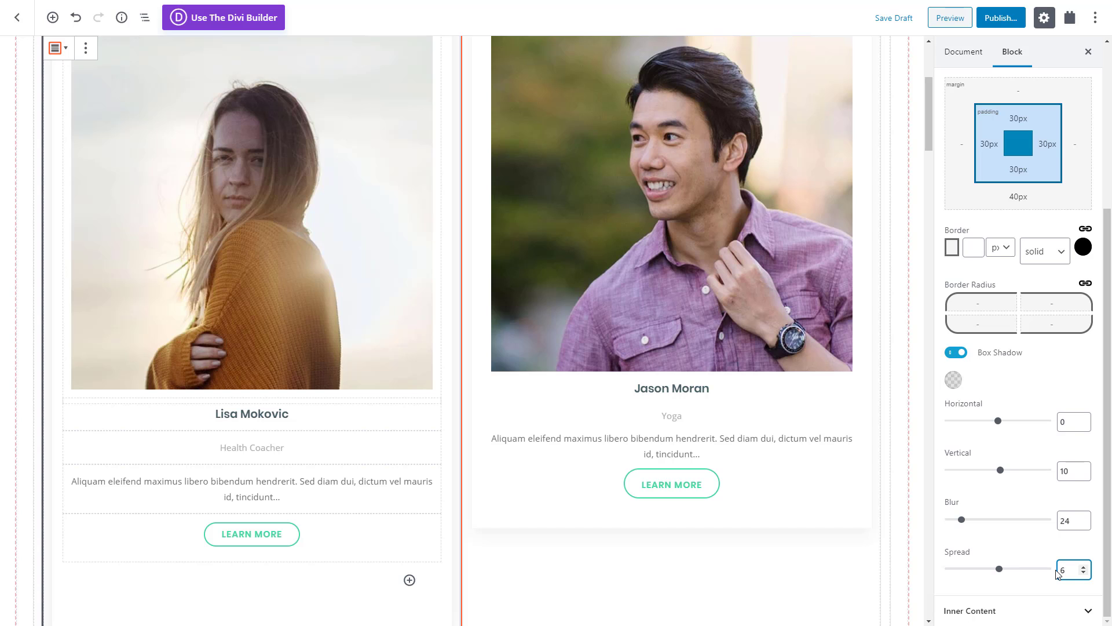
left_click(780, 557)
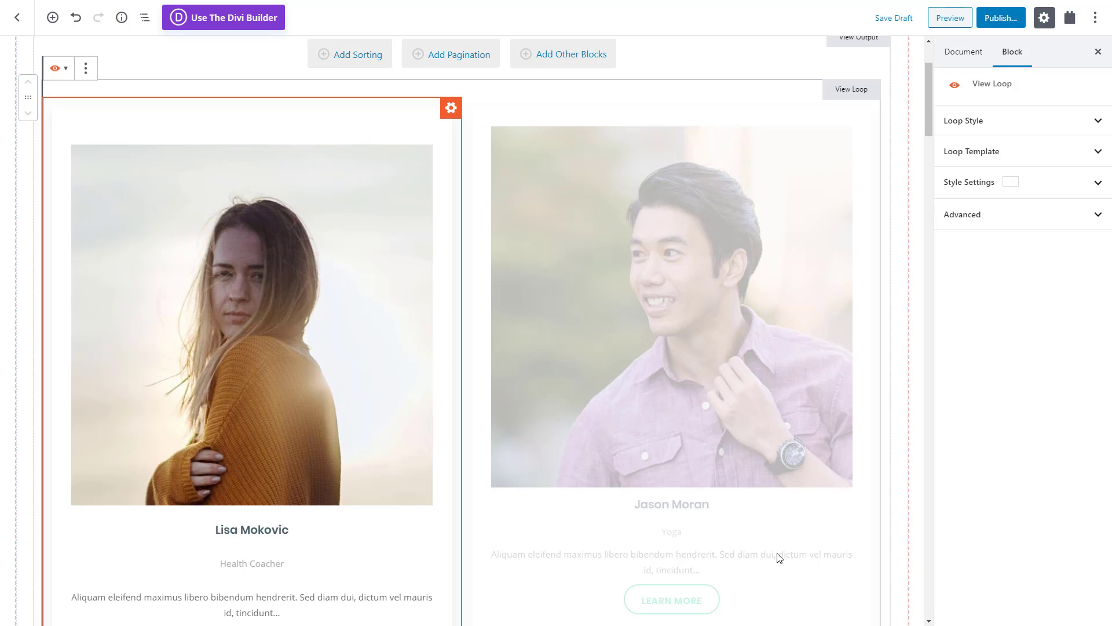
Set the View Loop's grid to 3 columns
left_click(144, 18)
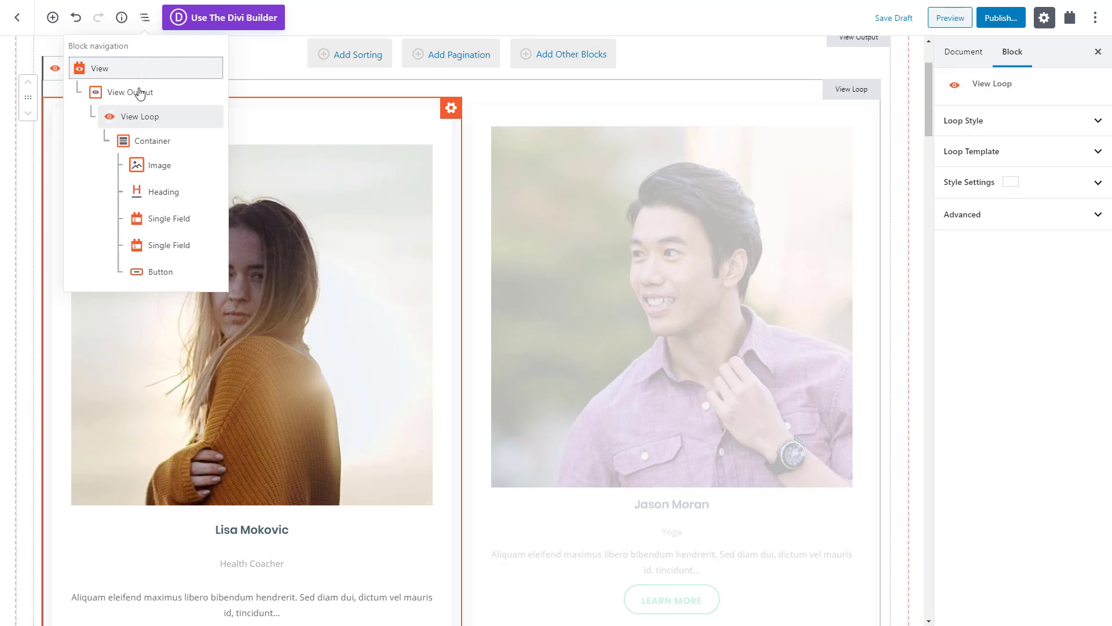
left_click(140, 117)
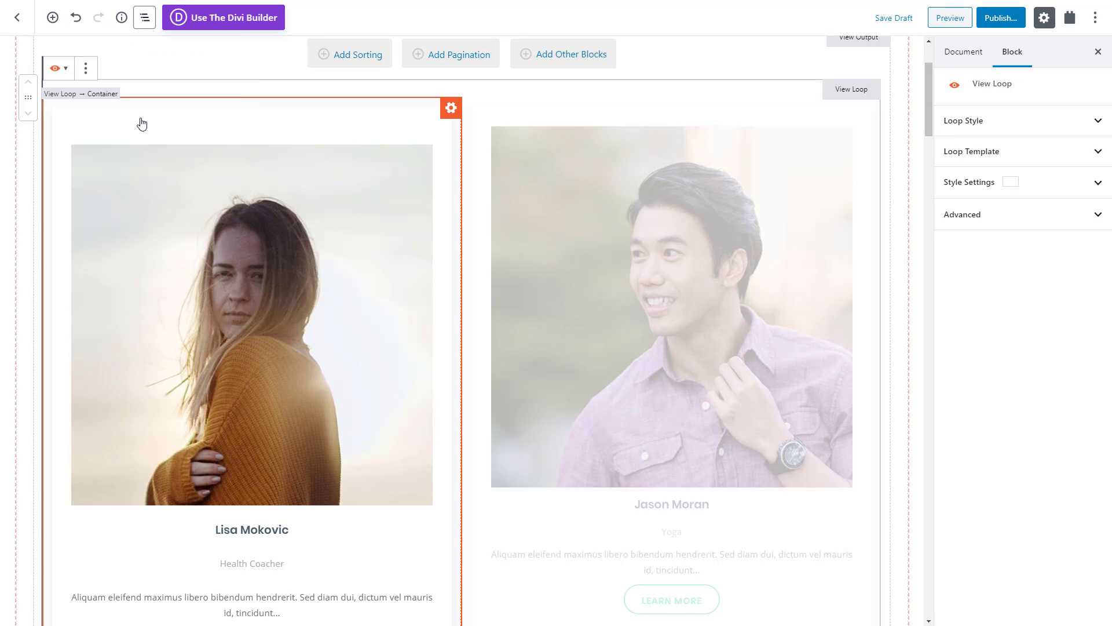
left_click(974, 128)
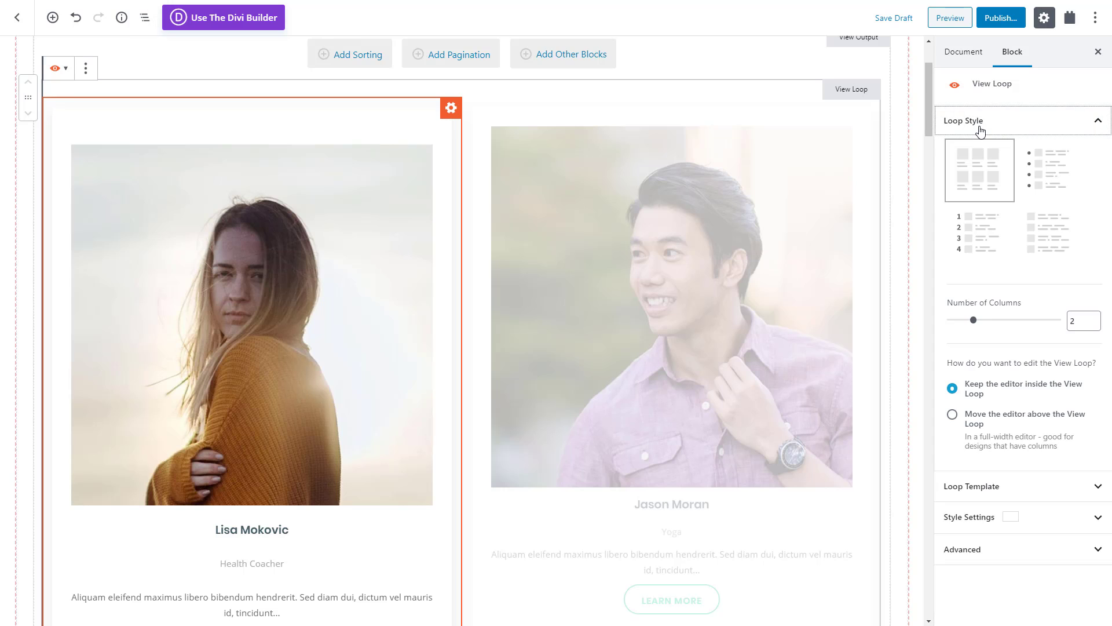
left_click_drag(973, 321, 987, 327)
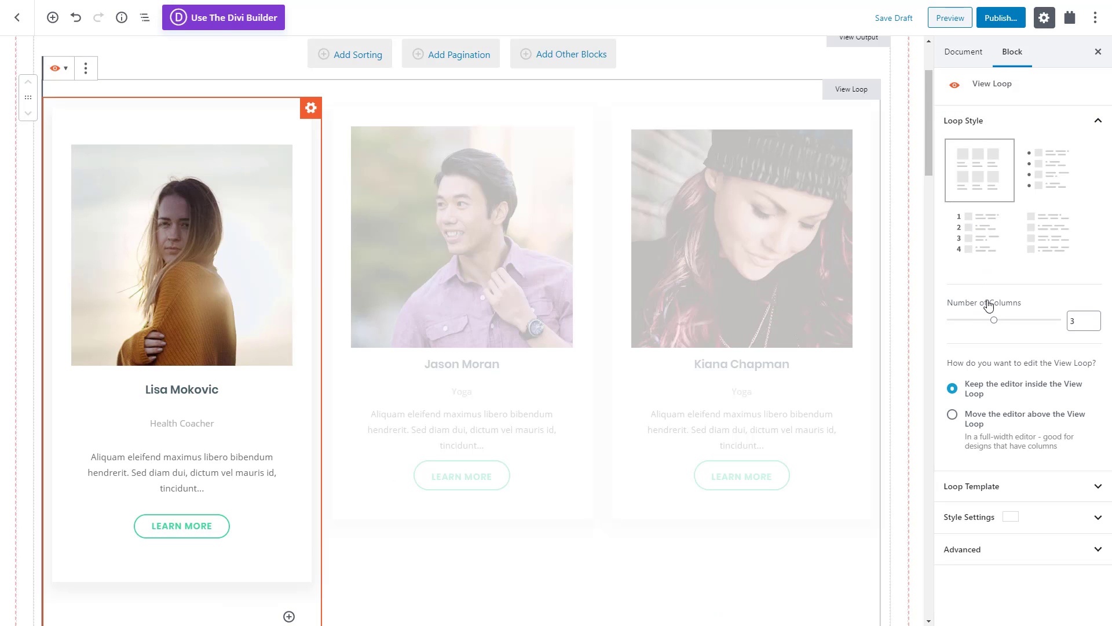
Publish the Our Instructors page with public visibility and return to the editor
left_click(1001, 18)
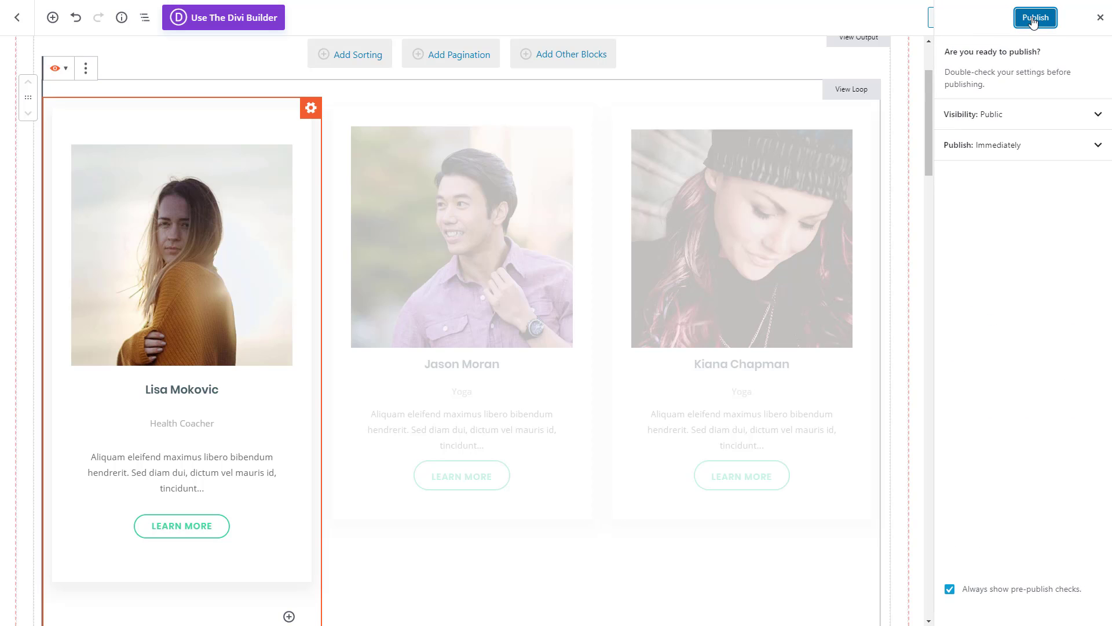
left_click(1019, 17)
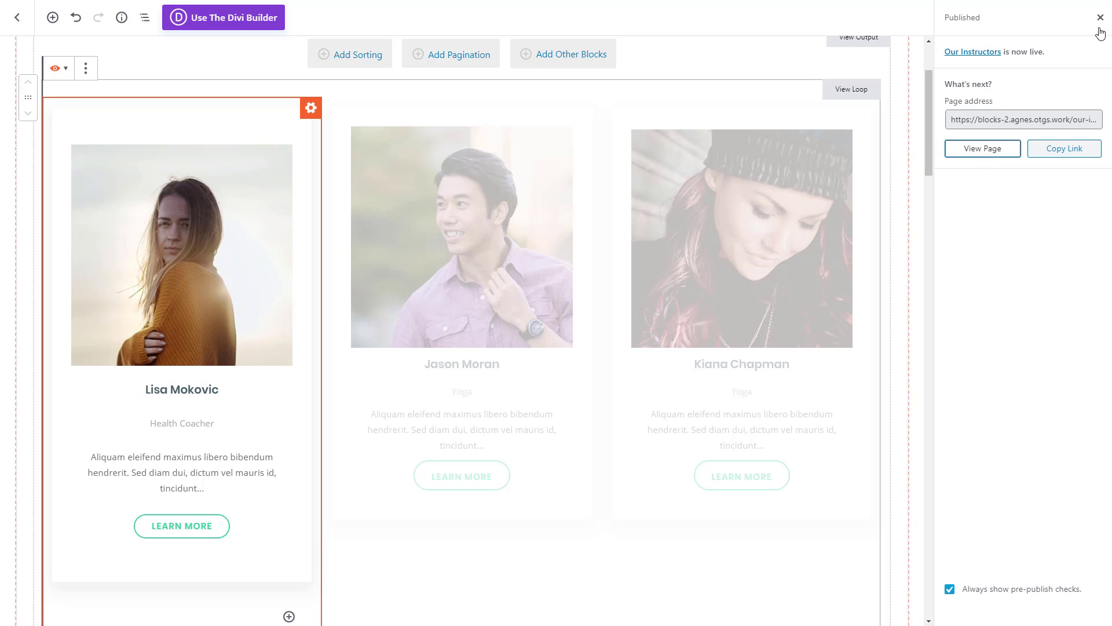
left_click(1100, 18)
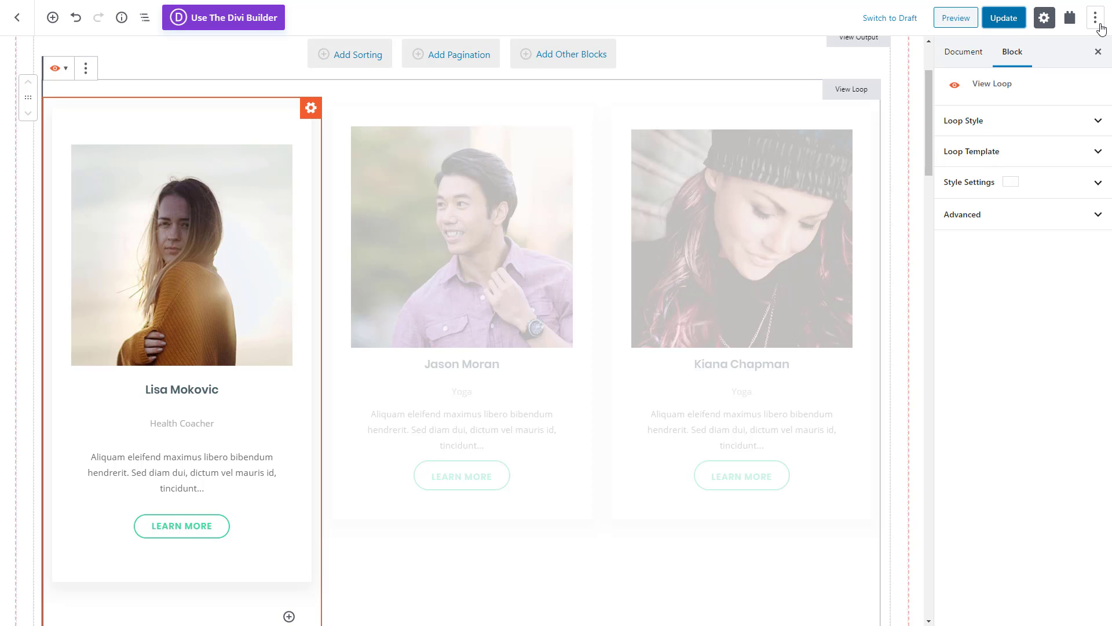
Set the Divi page layout to No Sidebar and update the page
left_click(964, 53)
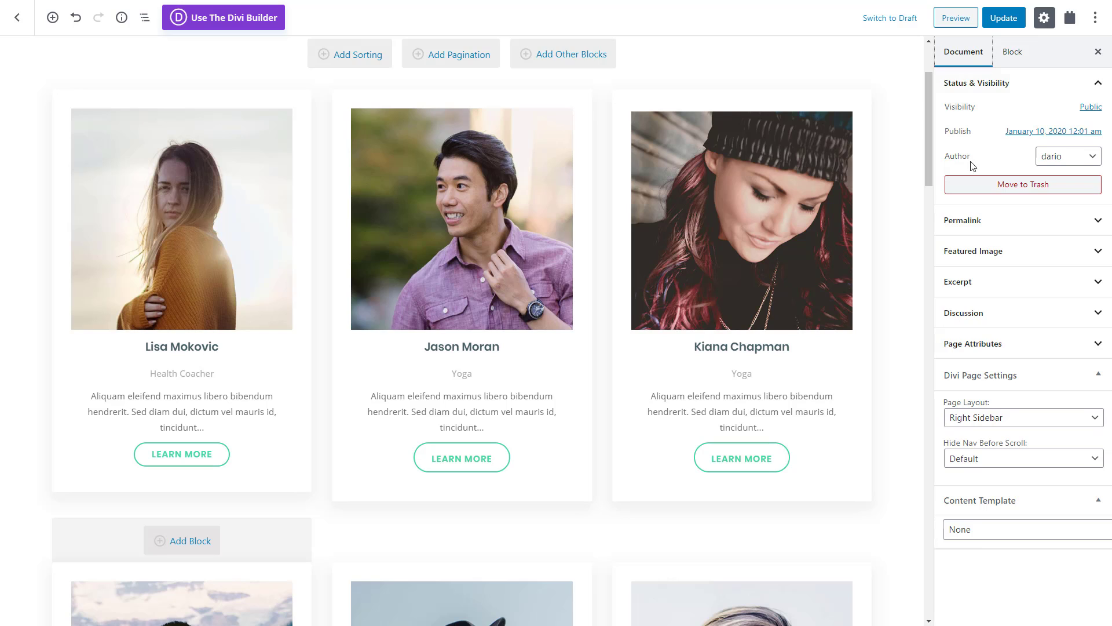
left_click(987, 423)
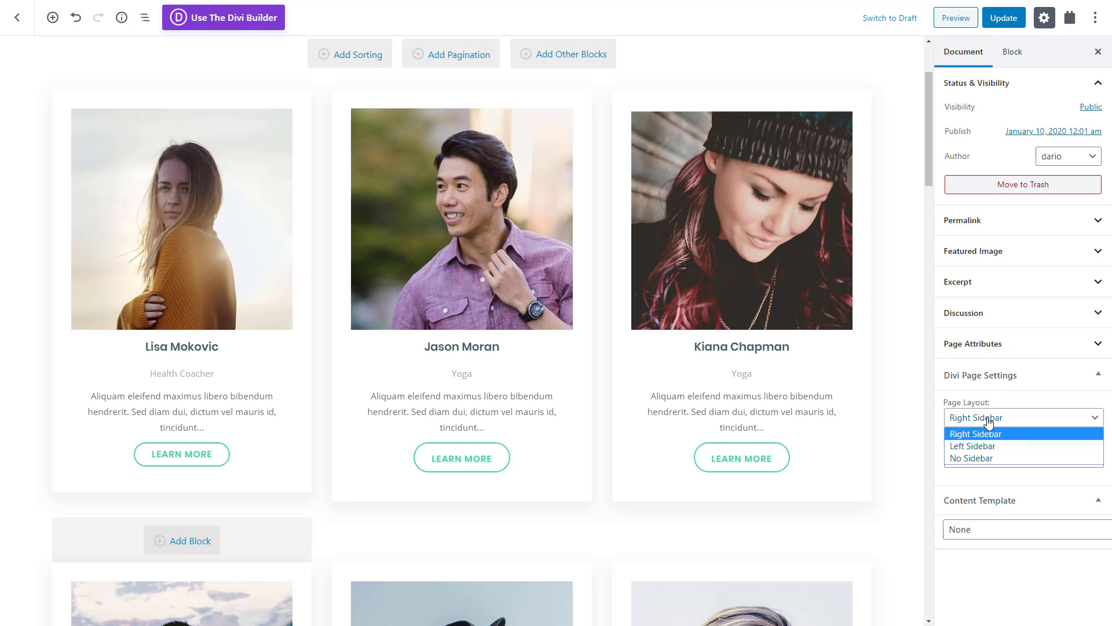
left_click(990, 457)
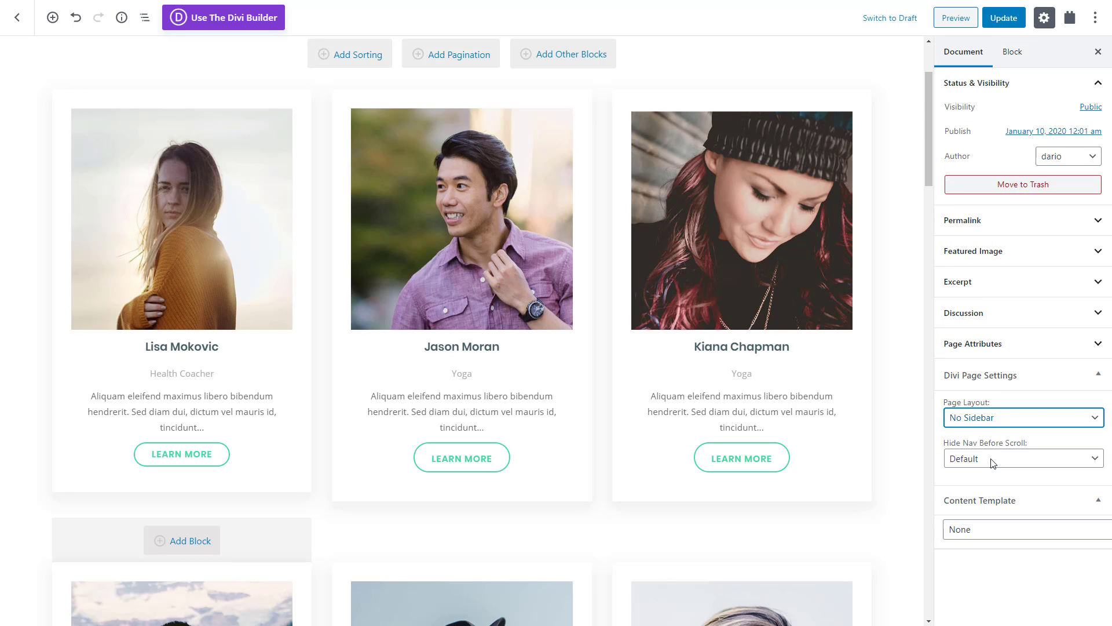
left_click(1004, 18)
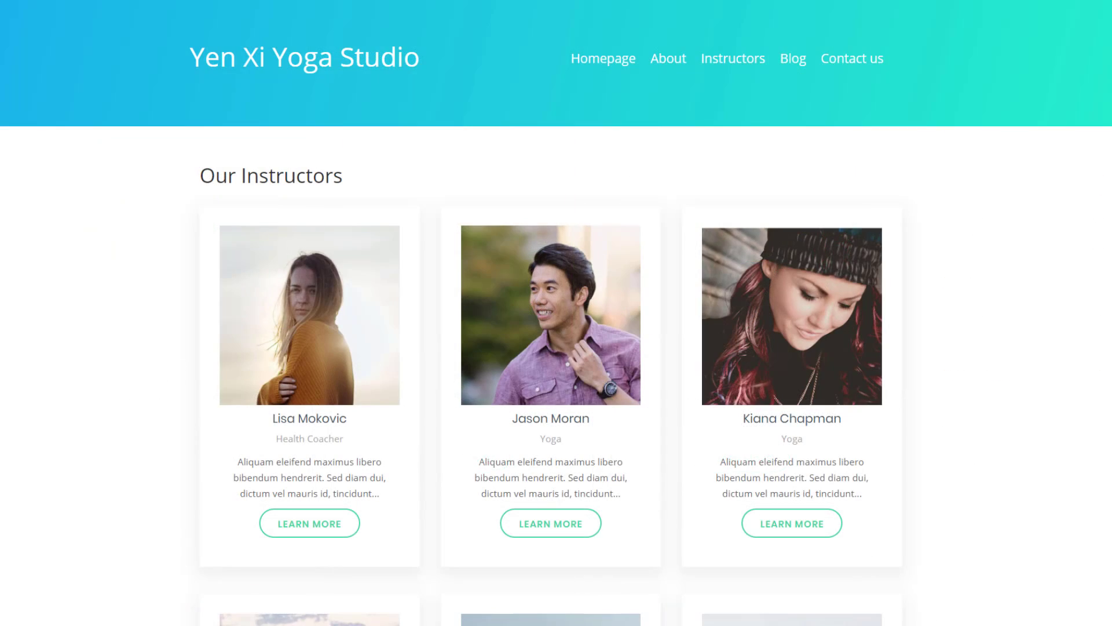
Look through the instructor cards on the published Our Instructors page
scroll(556, 324, "down", 7)
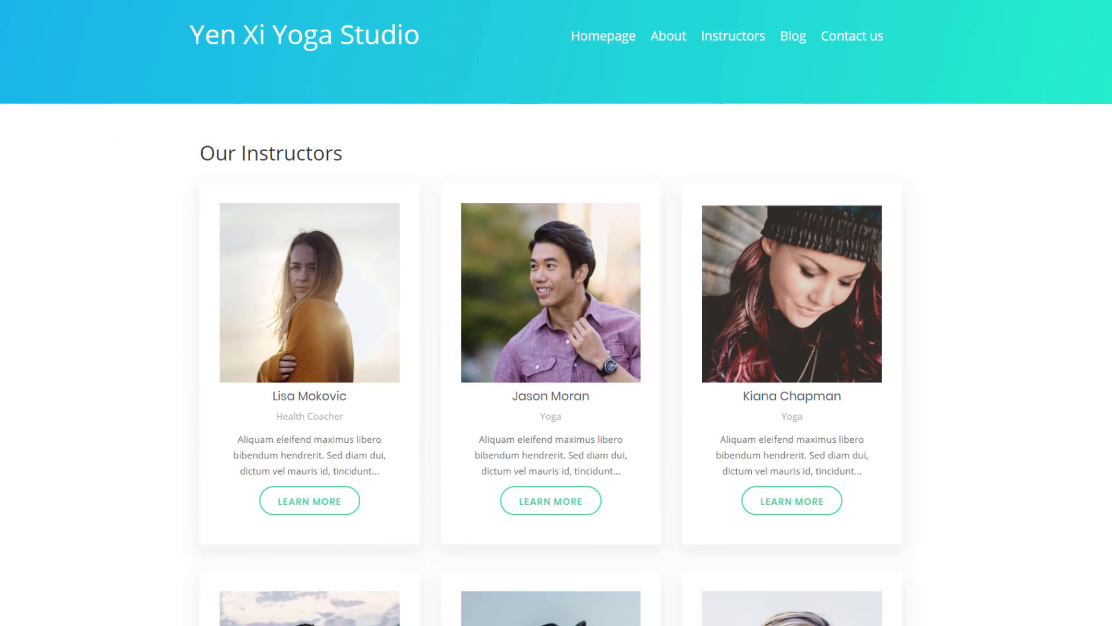
scroll(556, 313, "down", 7)
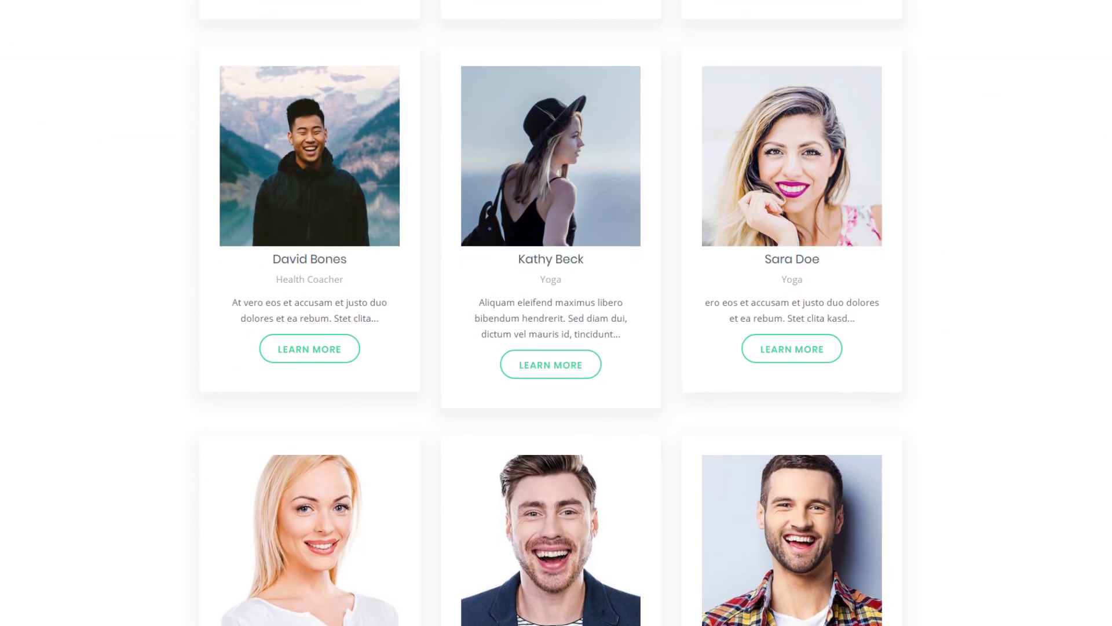
scroll(556, 313, "down", 5)
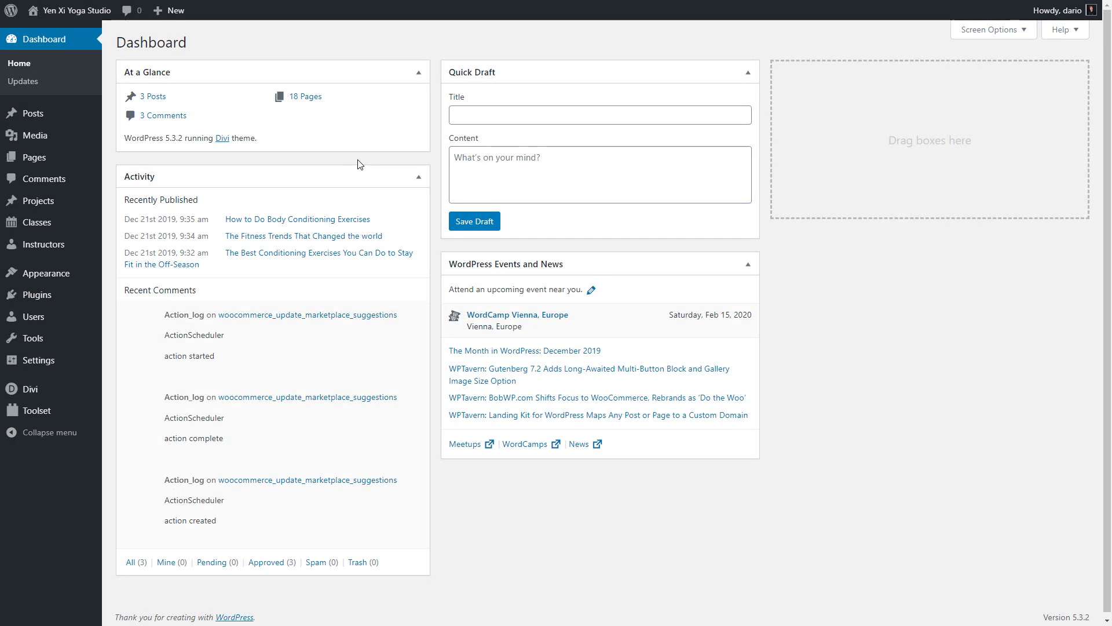
Create a Content Template for the Instructors post type from the Toolset Dashboard
mouse_move(59, 412)
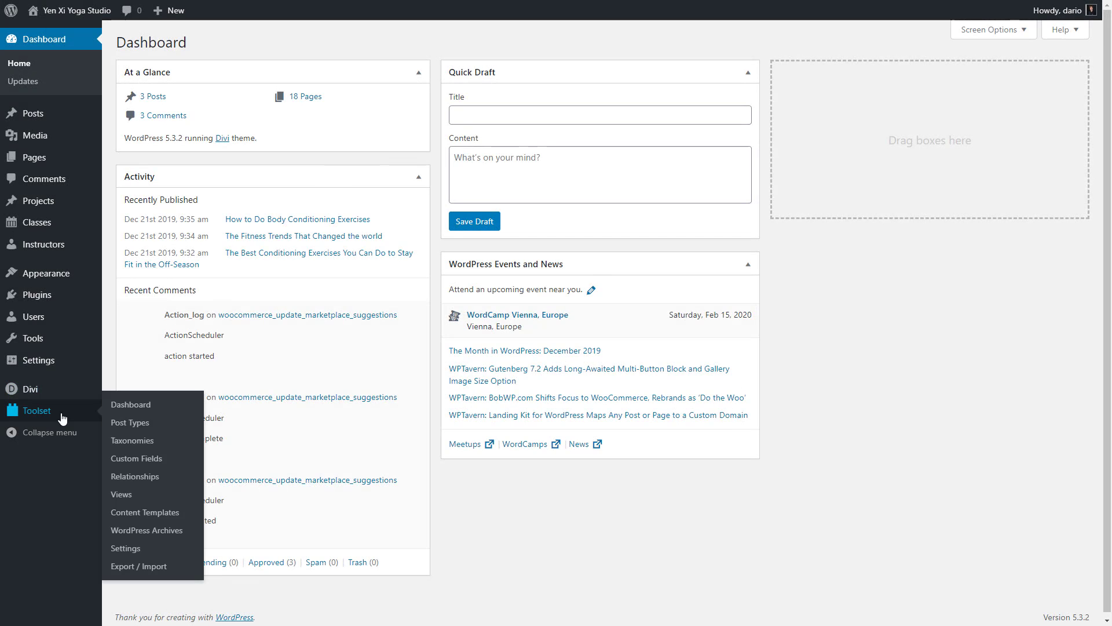
left_click(140, 405)
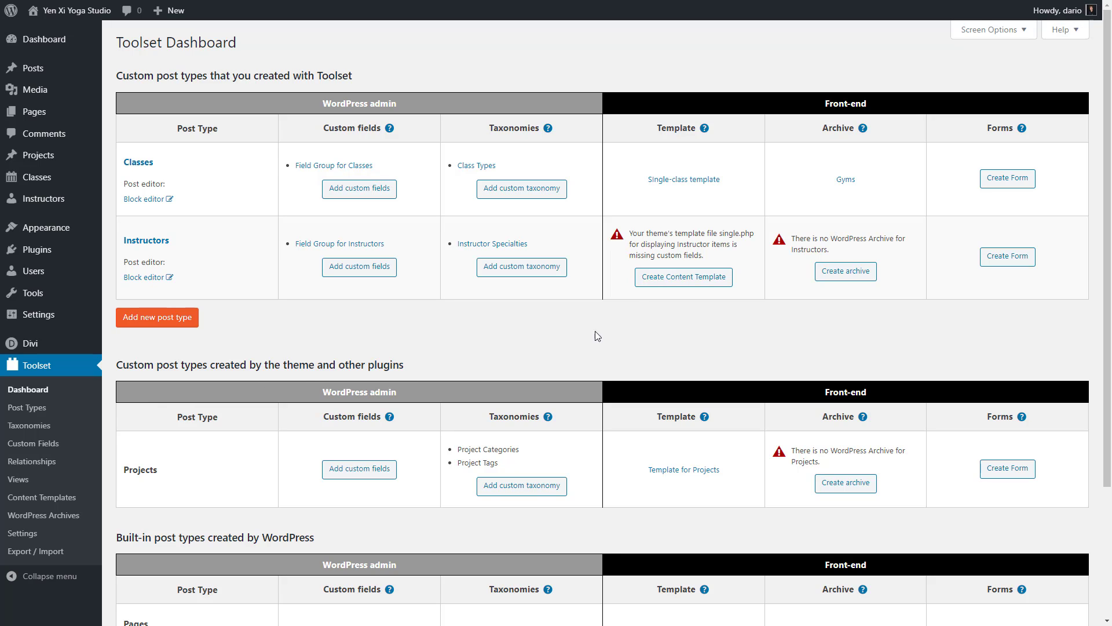
left_click(671, 285)
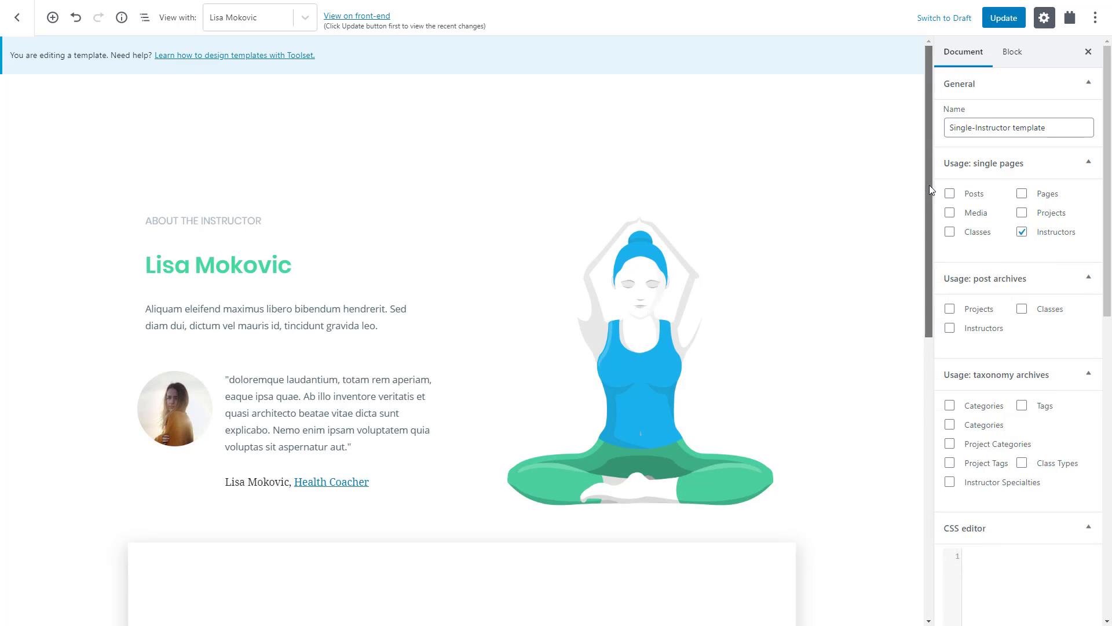
Examine the Single-Instructor template's design and a single instructor's page on the front end
left_click_drag(929, 185, 924, 450)
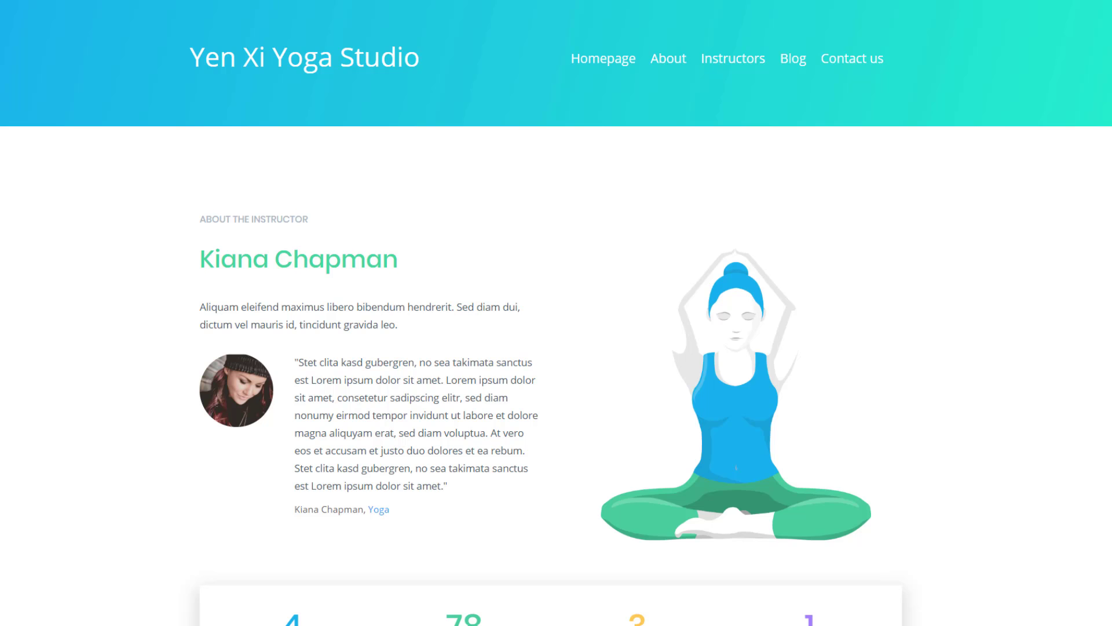
scroll(556, 312, "down", 4)
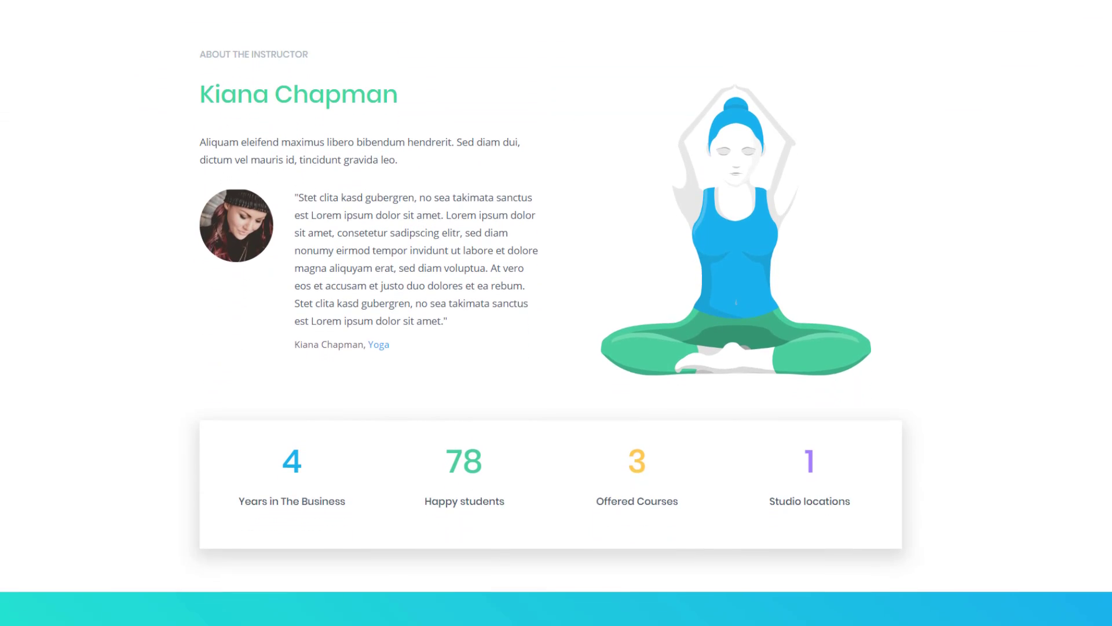
scroll(556, 313, "down", 3)
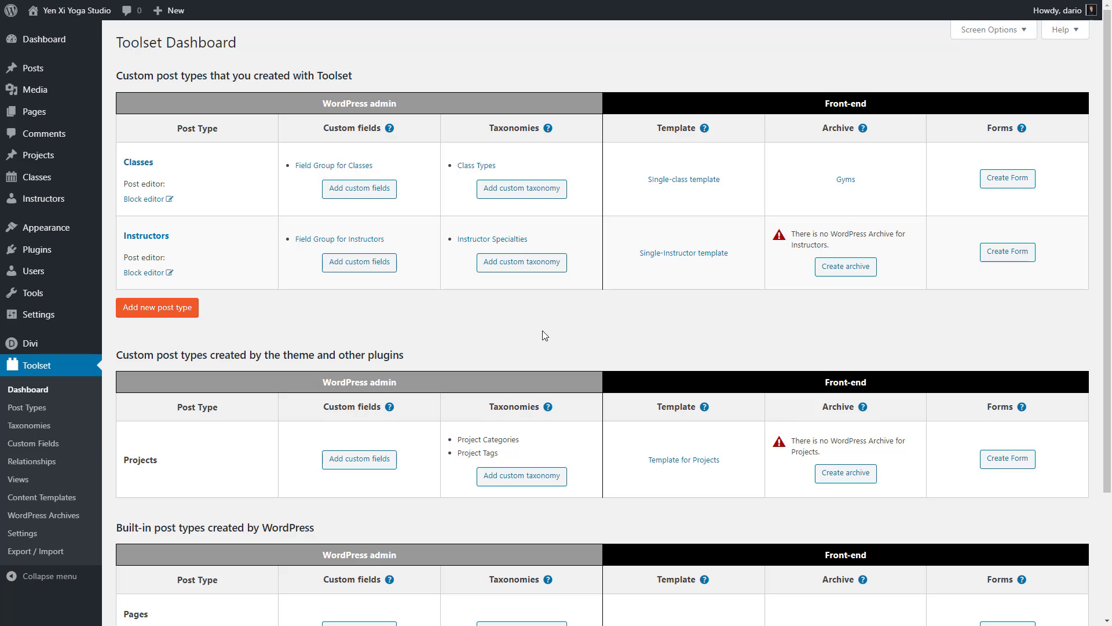
Create a WordPress Archive named Instructors that displays all the items, and check the archive on the front end
left_click(846, 266)
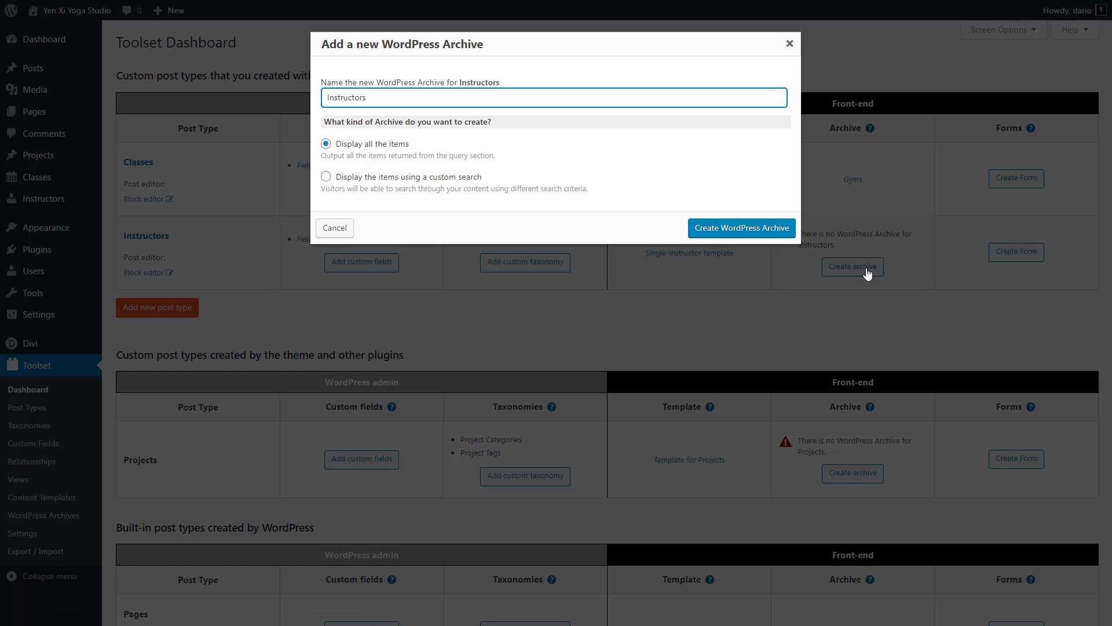
left_click(753, 230)
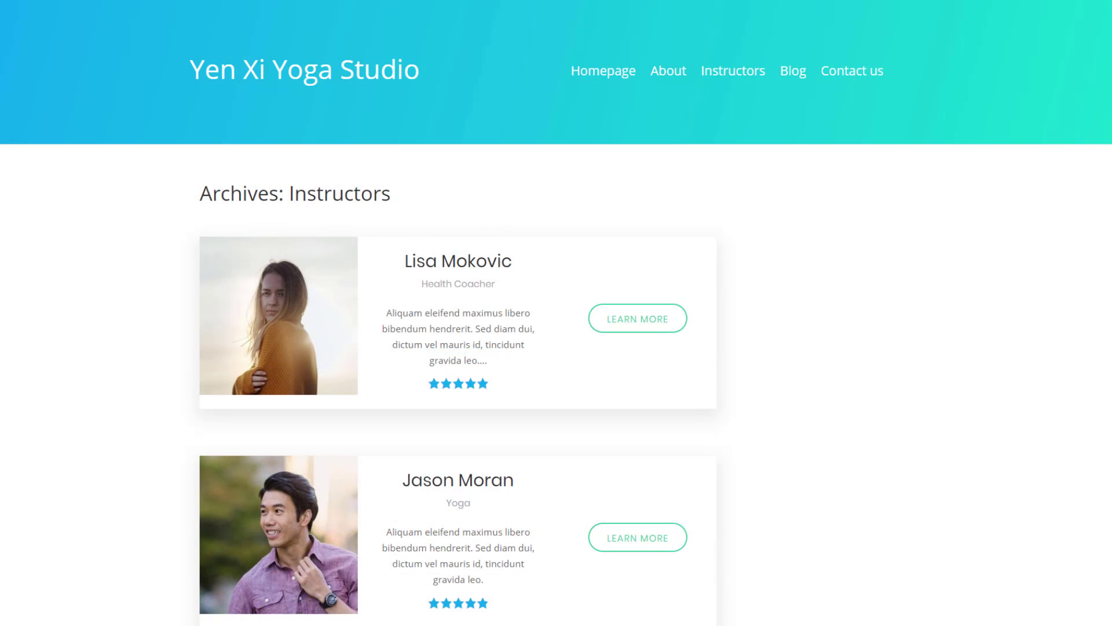
scroll(556, 313, "down", 5)
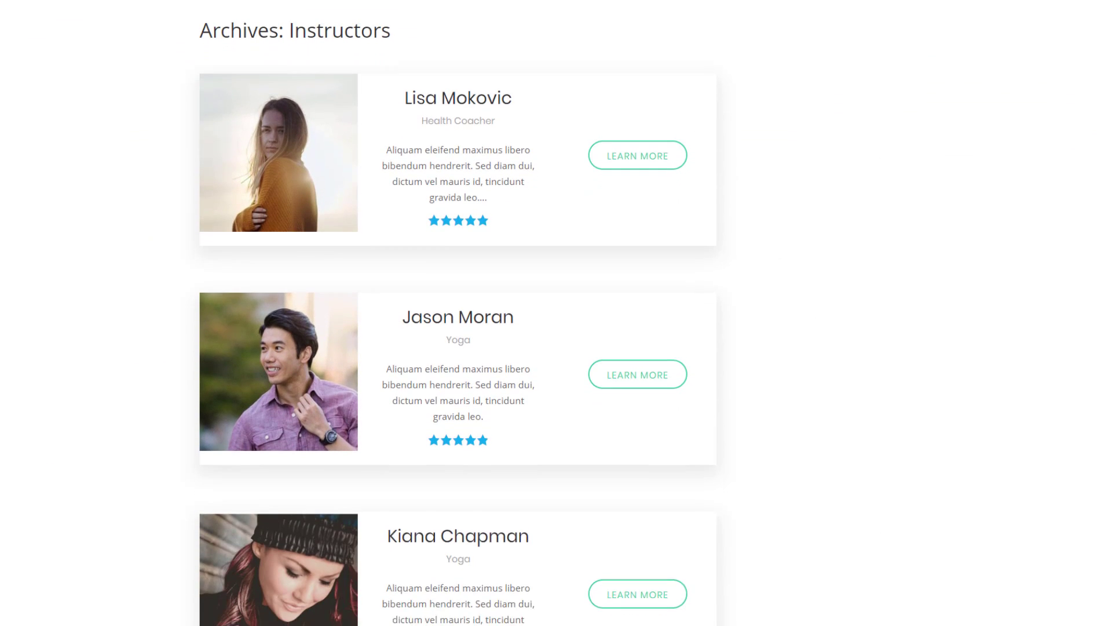
scroll(556, 313, "down", 9)
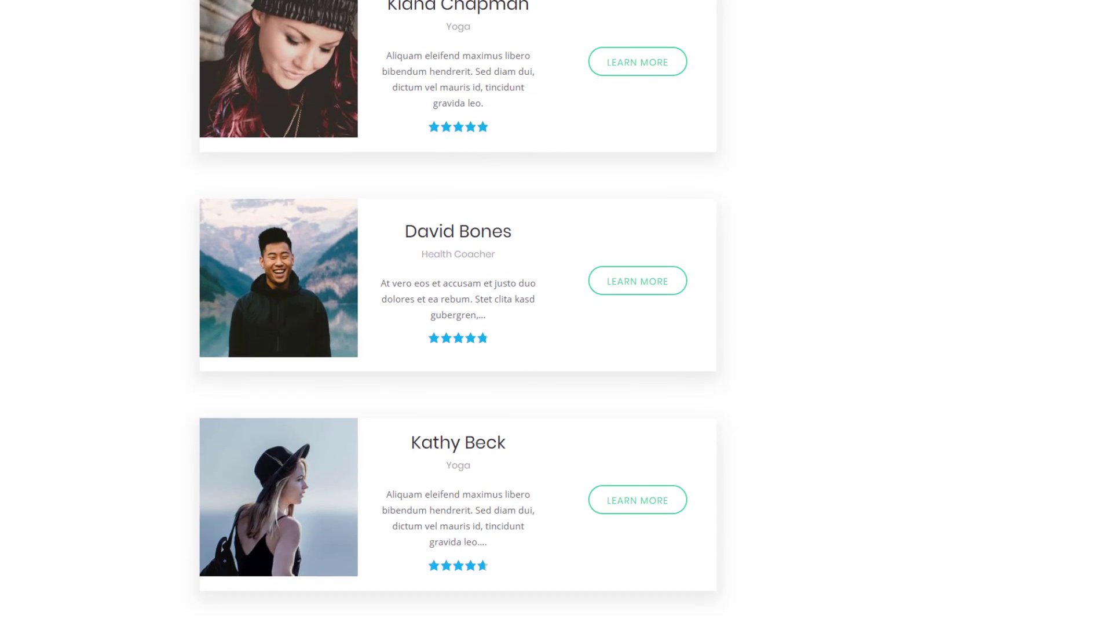
scroll(556, 312, "down", 2)
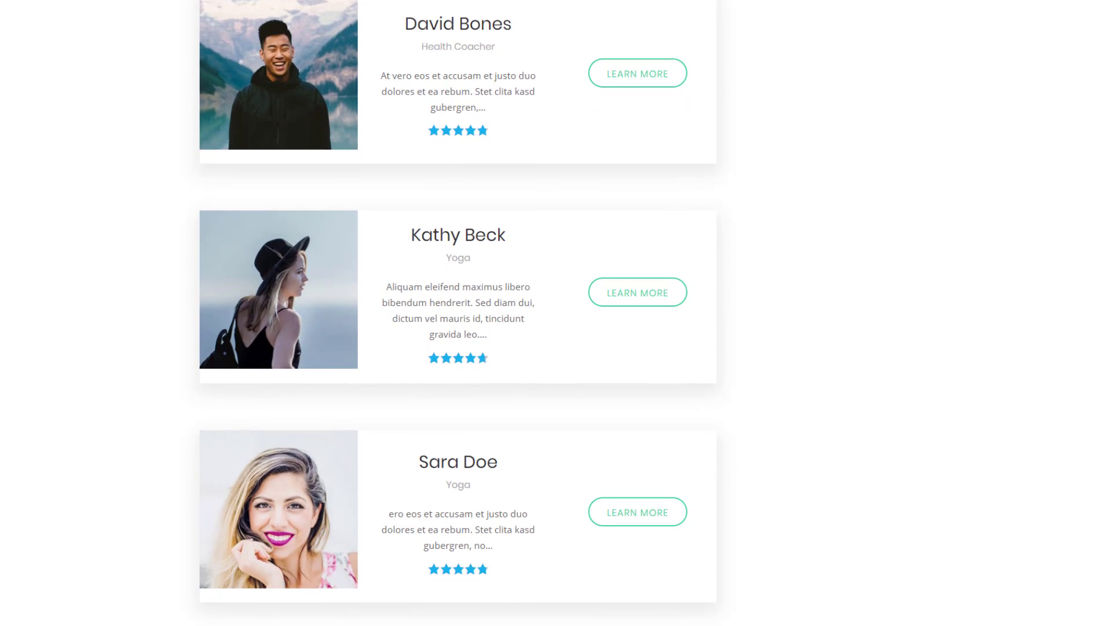